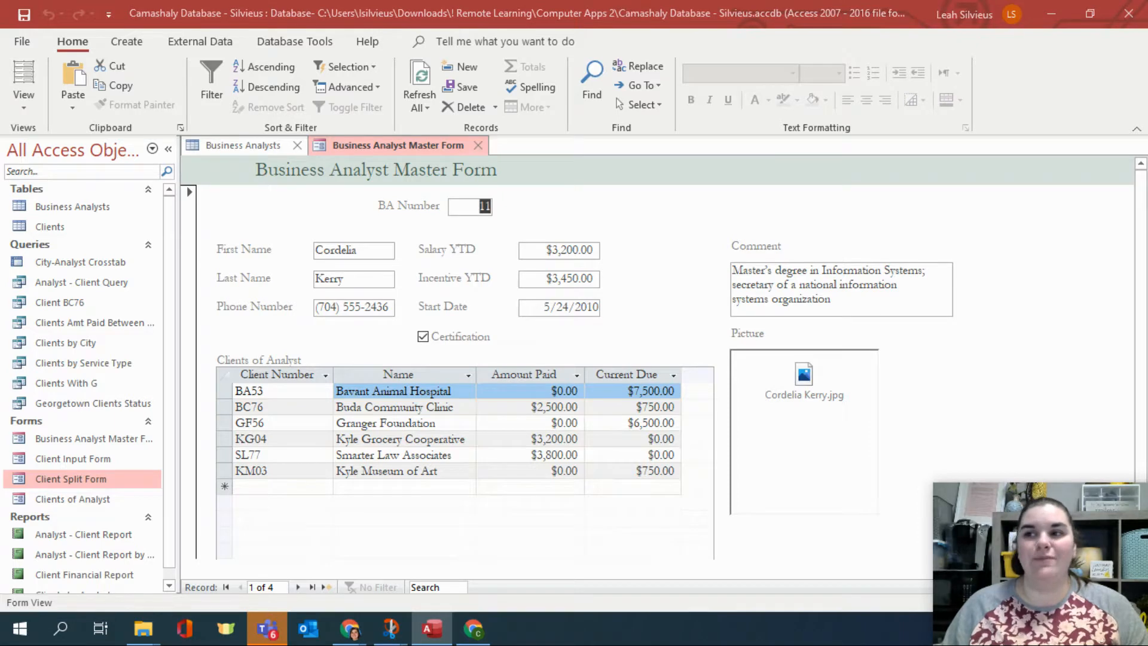
- Display the Picture field of the Business Analysts table, and bring up the Business Analyst Pictures folder in File Explorer
click(245, 148)
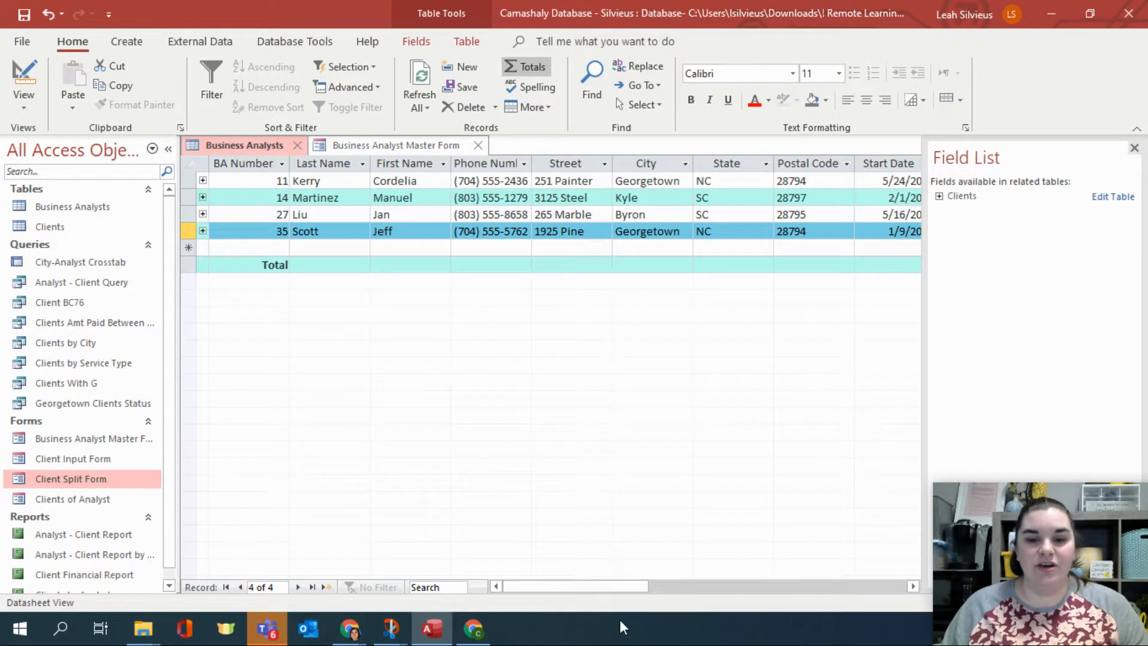
drag(620, 587, 726, 586)
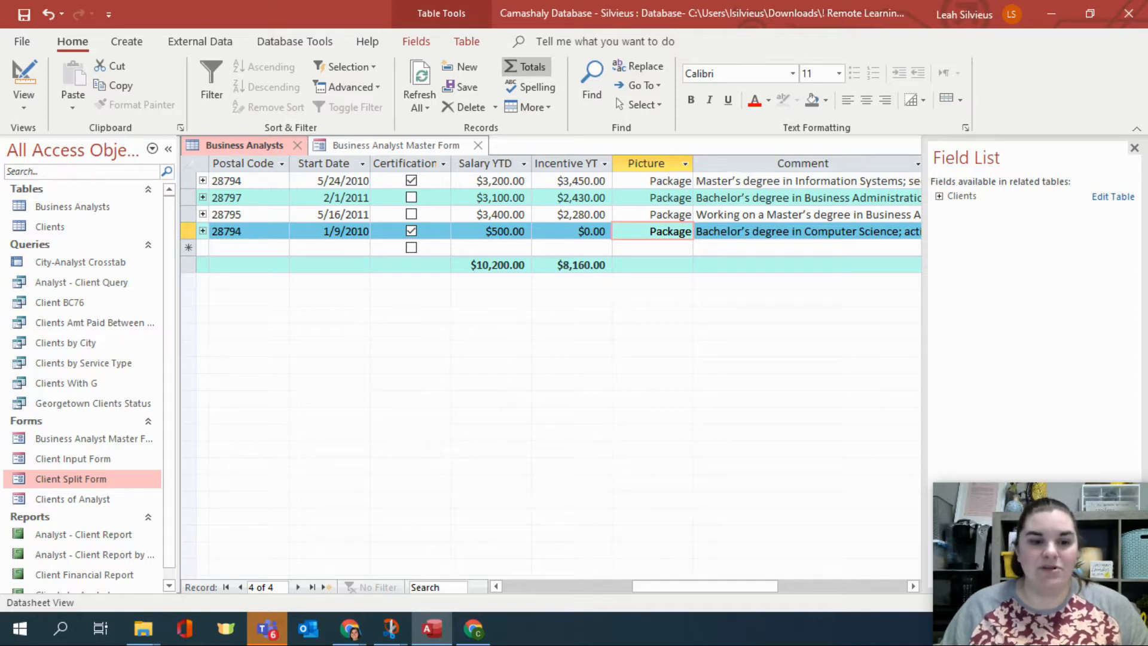
click(153, 631)
click(321, 565)
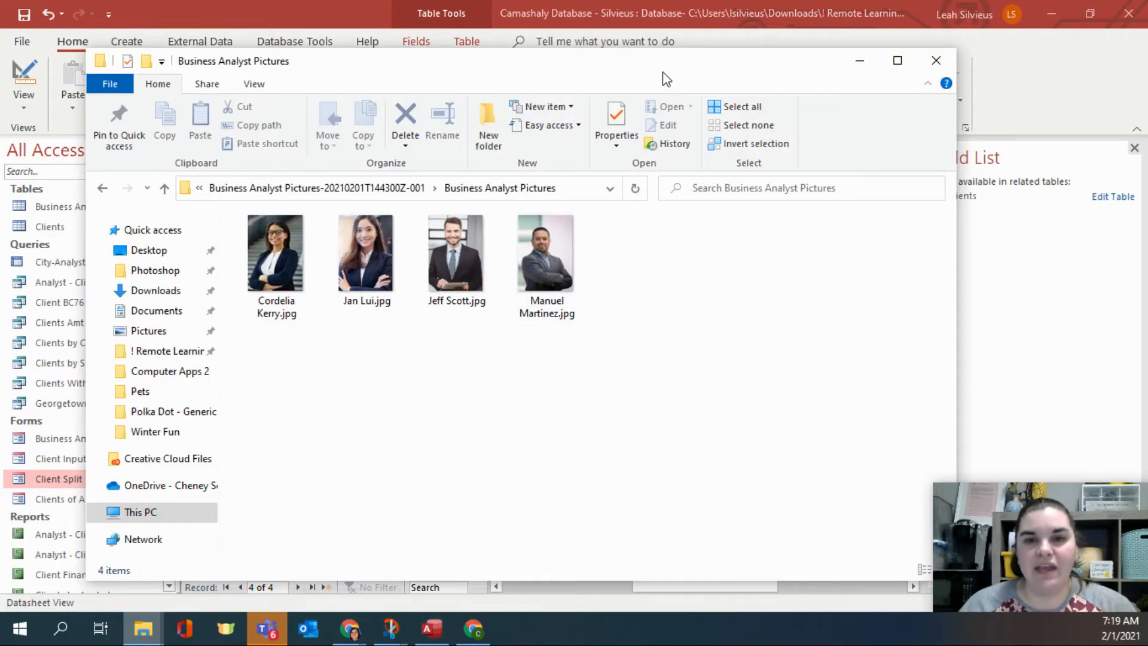
drag(666, 70, 728, 42)
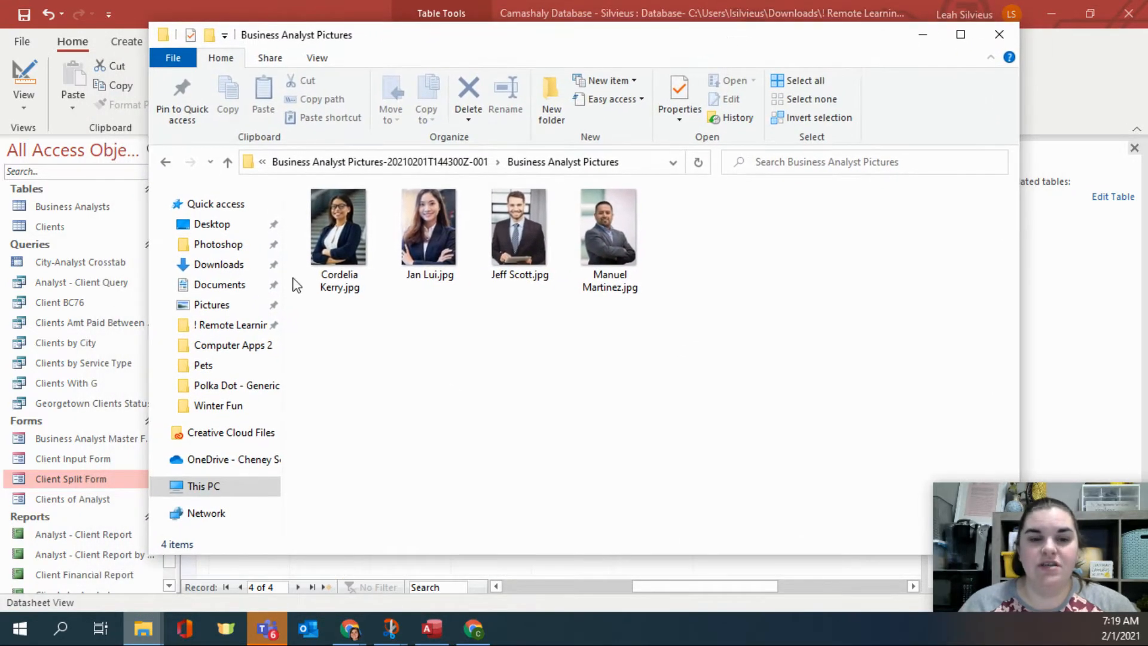
- Open the first JPG portrait, the woman wearing glasses, in Paint
click(329, 263)
right_click(330, 266)
click(303, 325)
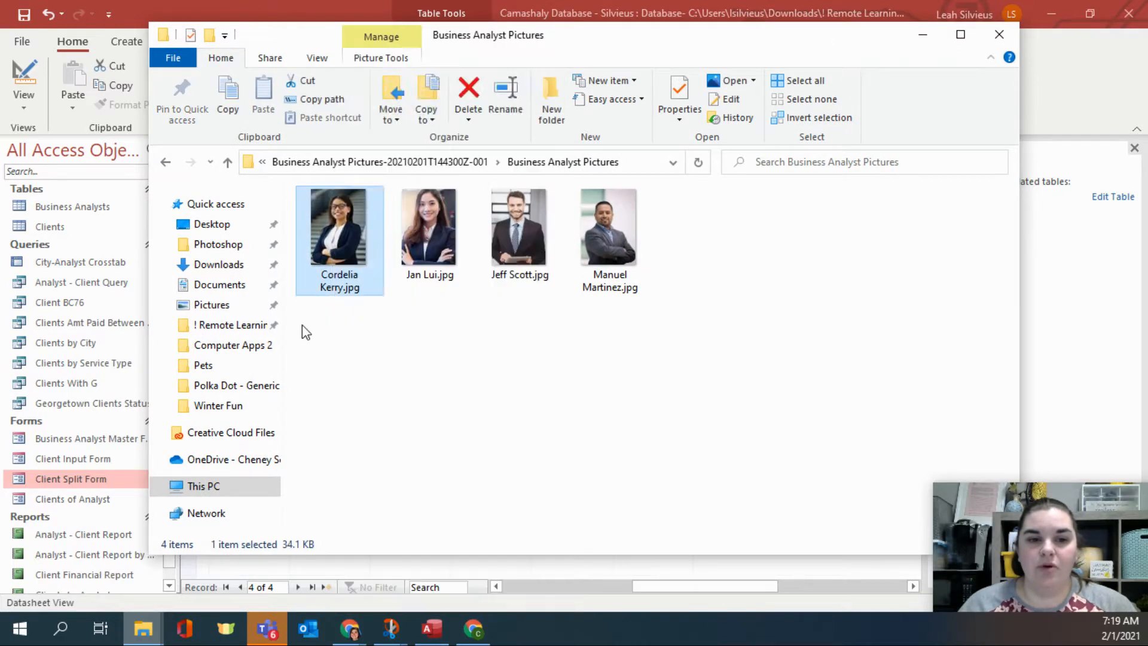
right_click(326, 272)
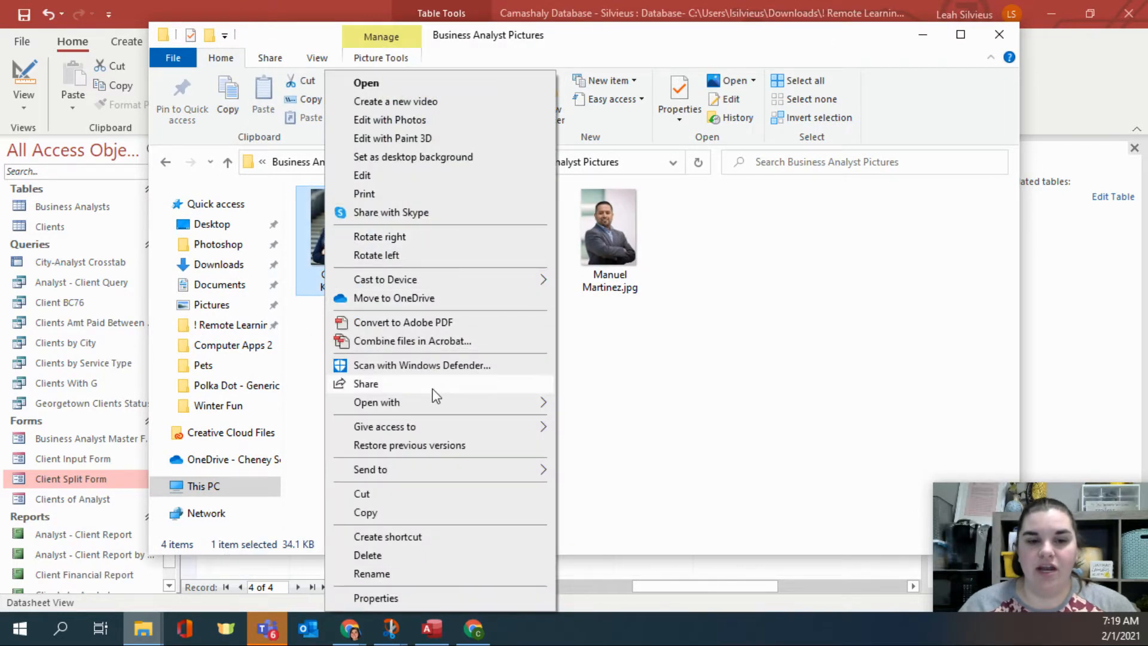
mouse_move(431, 405)
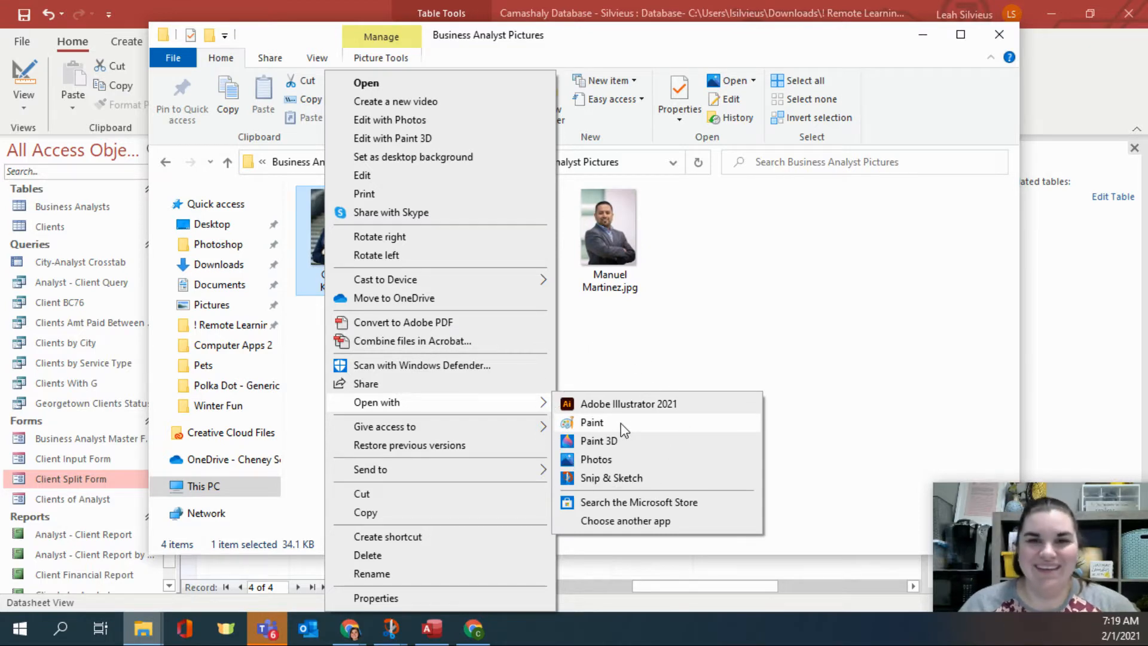
click(592, 423)
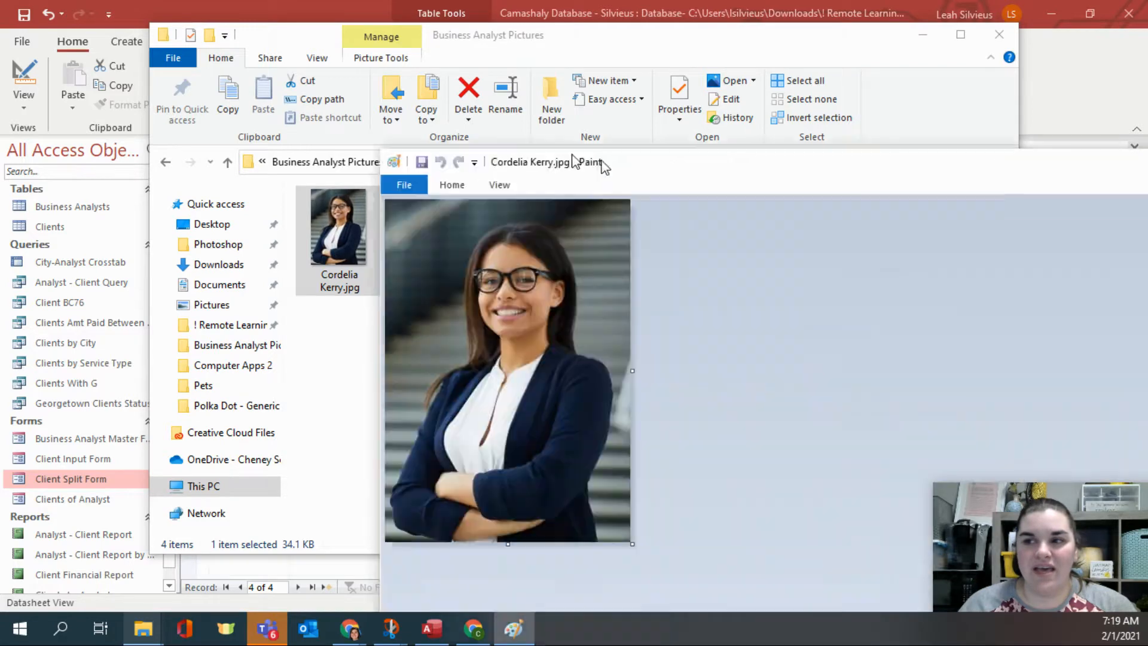
mouse_move(531, 159)
mouse_down()
mouse_move(303, 51)
mouse_move(238, 35)
mouse_up()
- Save the portrait of the woman with glasses as a 24-bit BMP picture in the Business Analyst Pictures folder
click(38, 52)
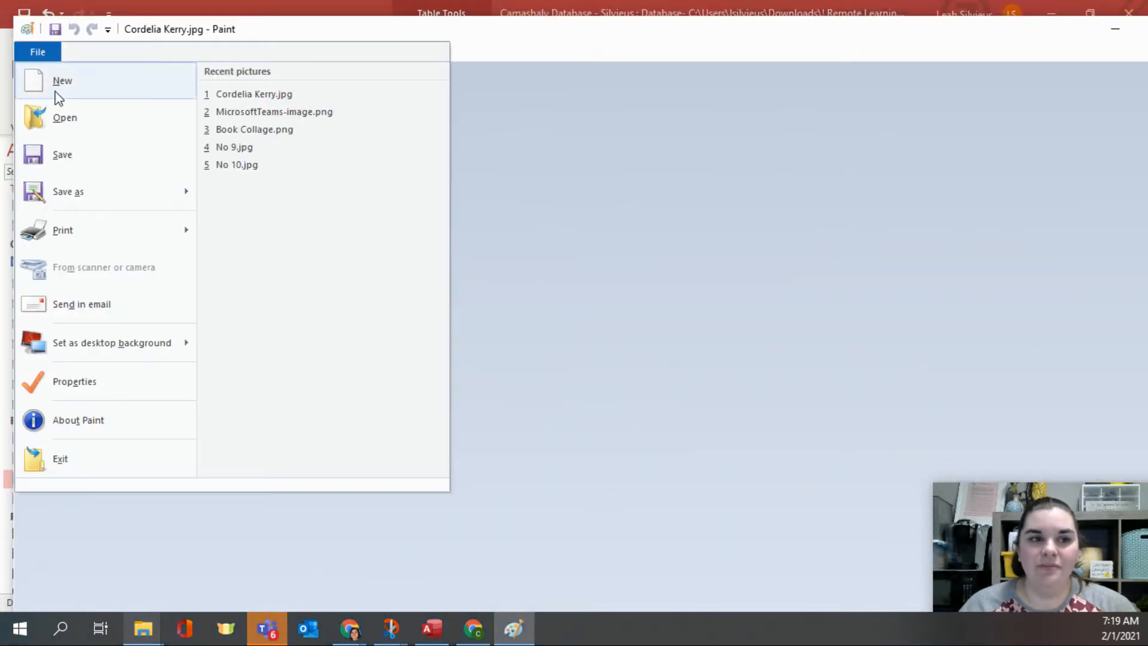
mouse_move(60, 192)
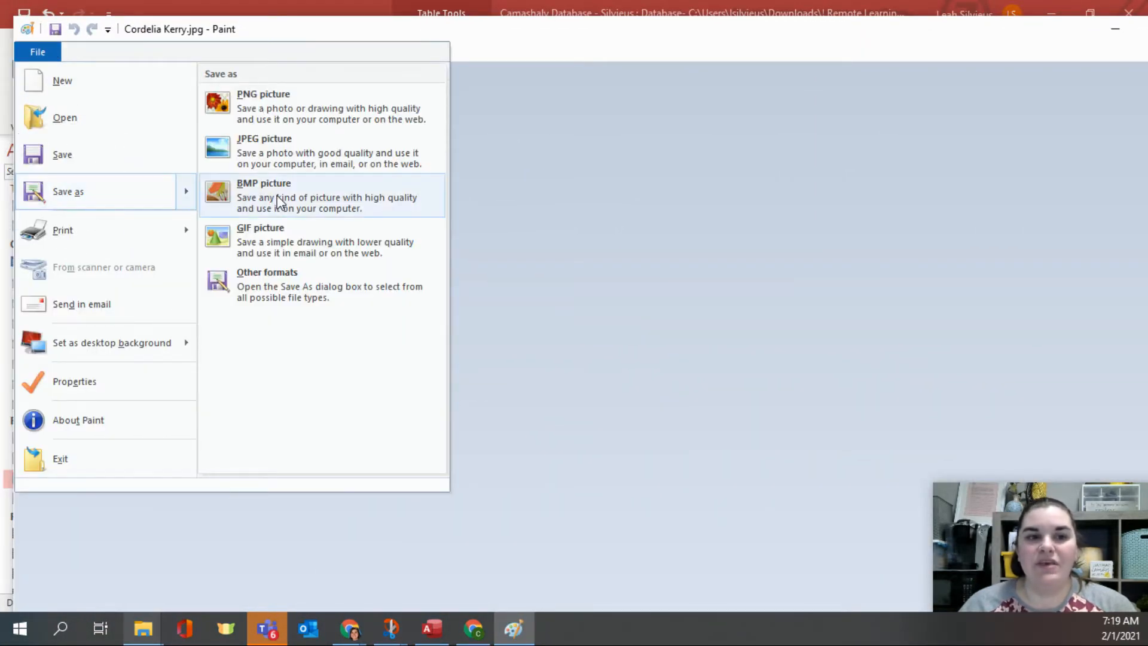
key(ctrl)
key(ctrl)
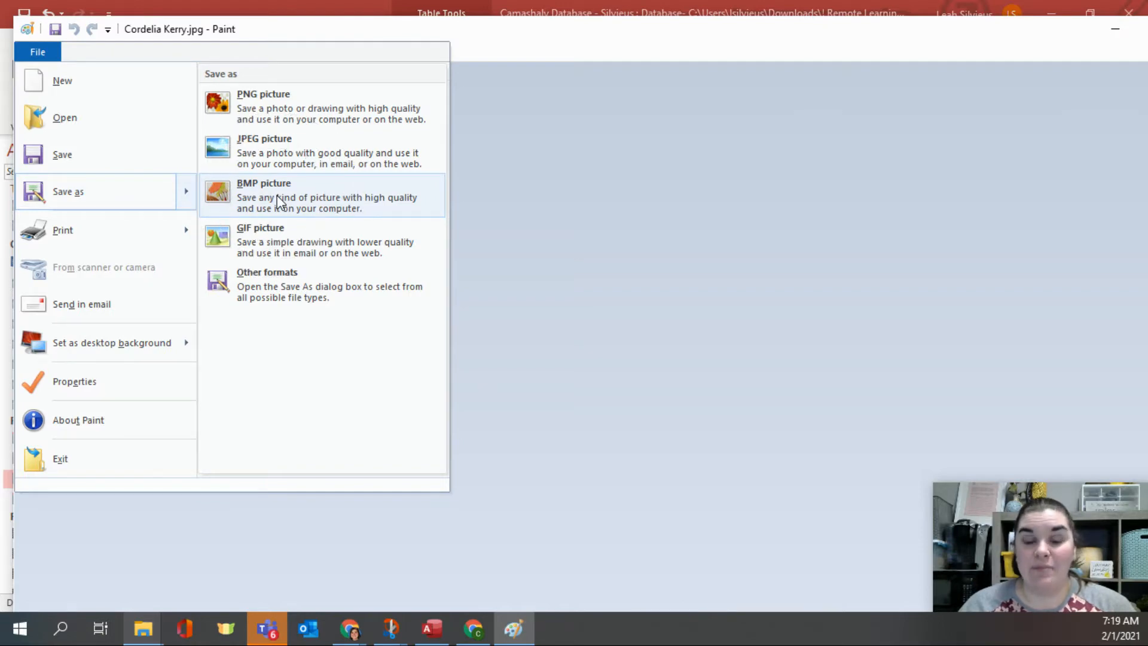
key(ctrl)
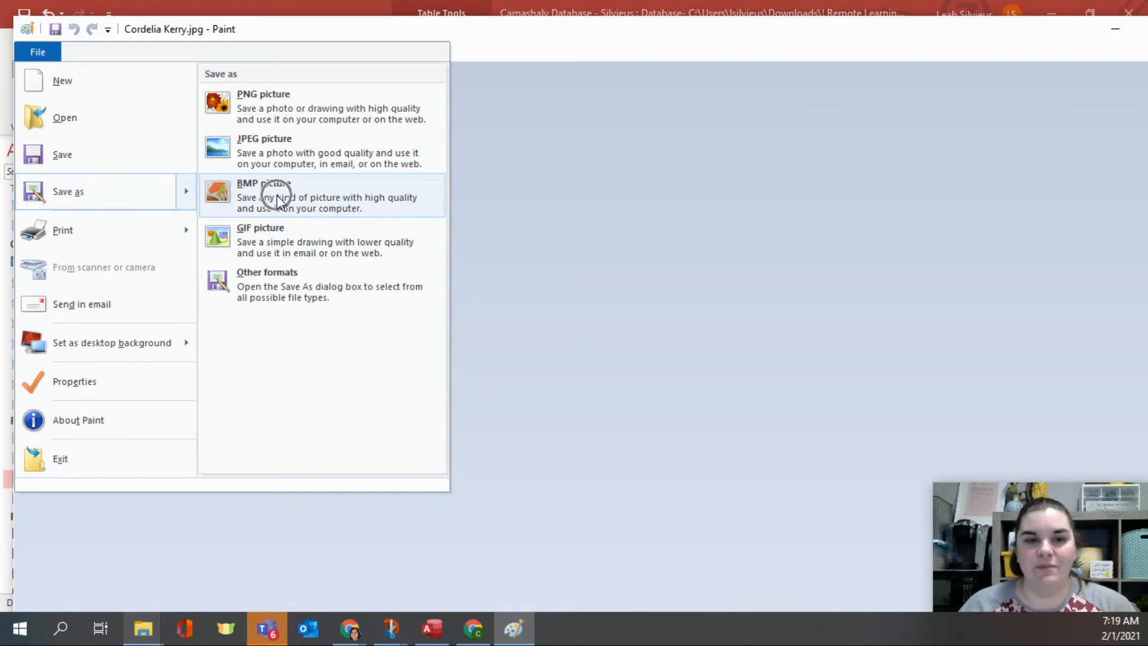
click(277, 195)
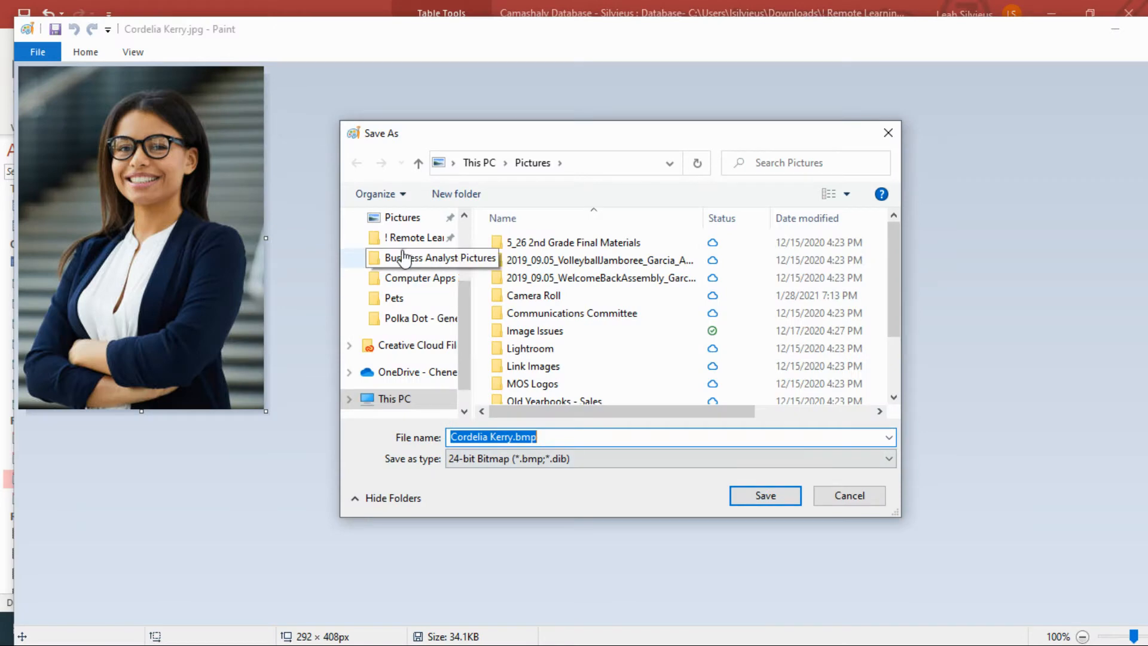
click(413, 237)
double_click(539, 242)
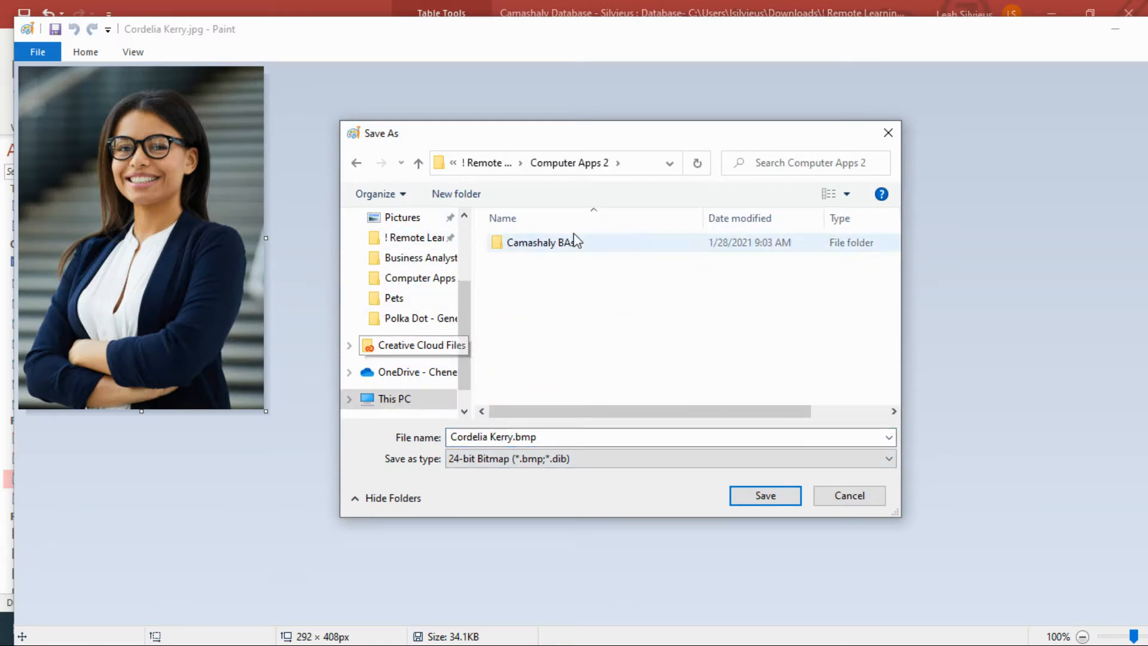
double_click(564, 245)
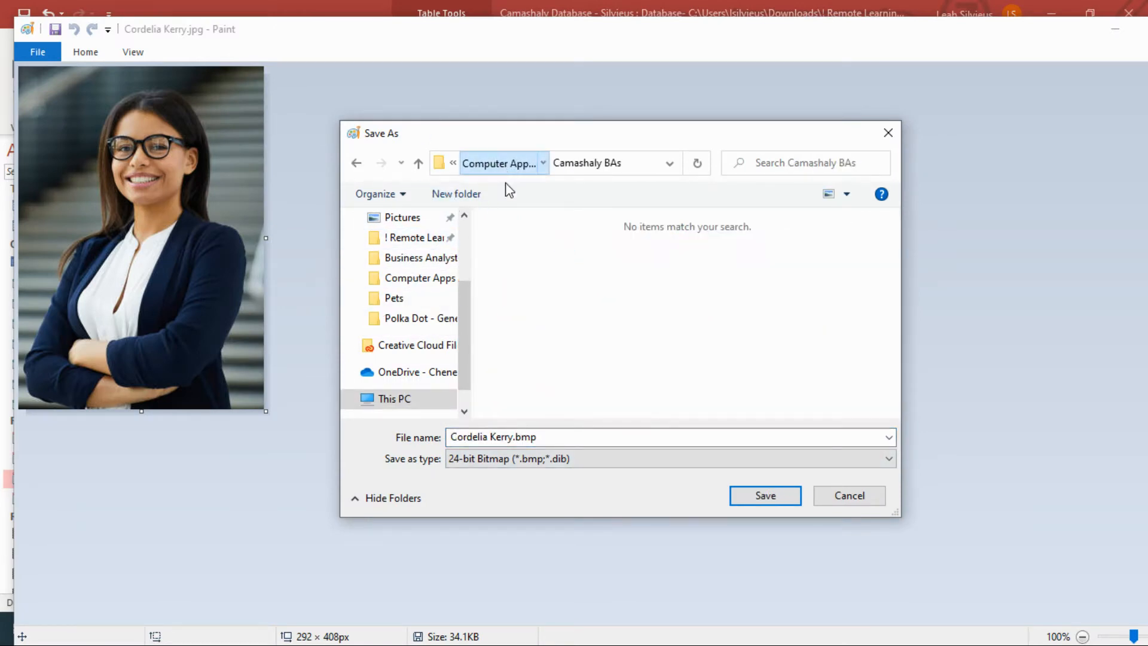
click(502, 165)
scroll(423, 251, up, 1)
click(413, 302)
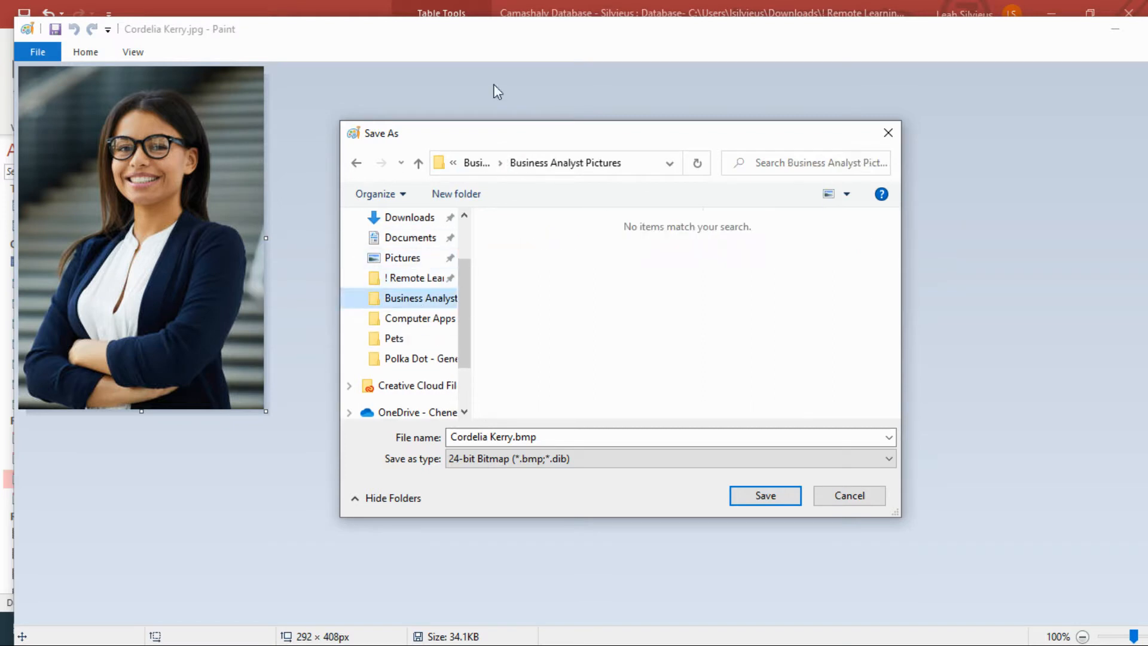
click(760, 498)
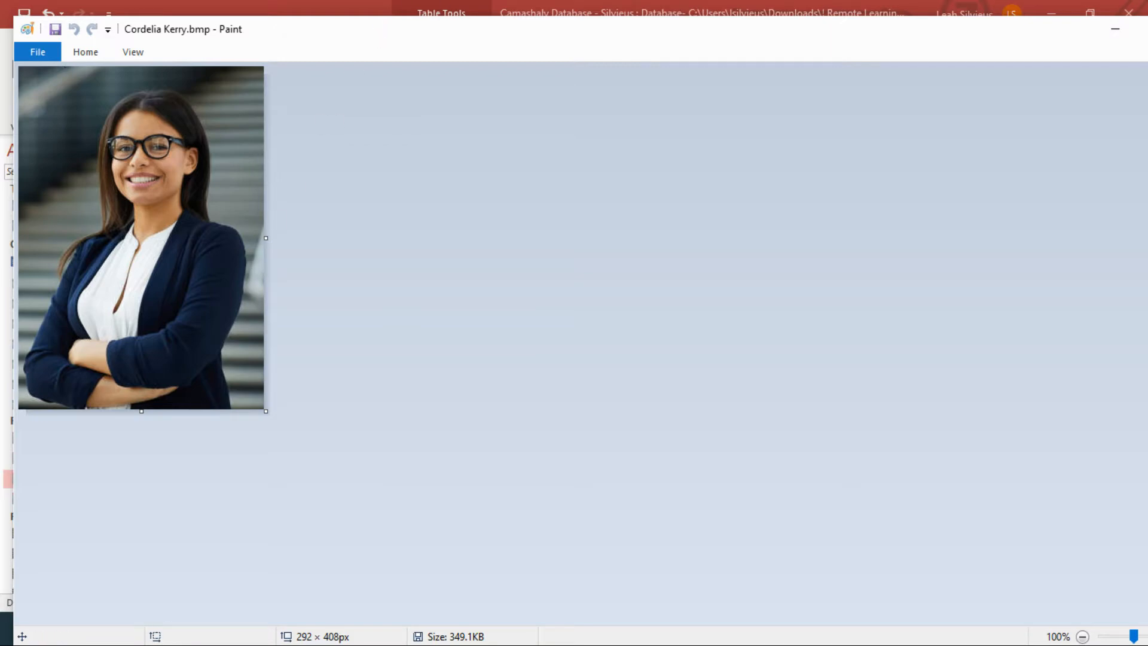
- Close Paint and delete the original JPG of the woman with glasses from the pictures folder
click(1115, 28)
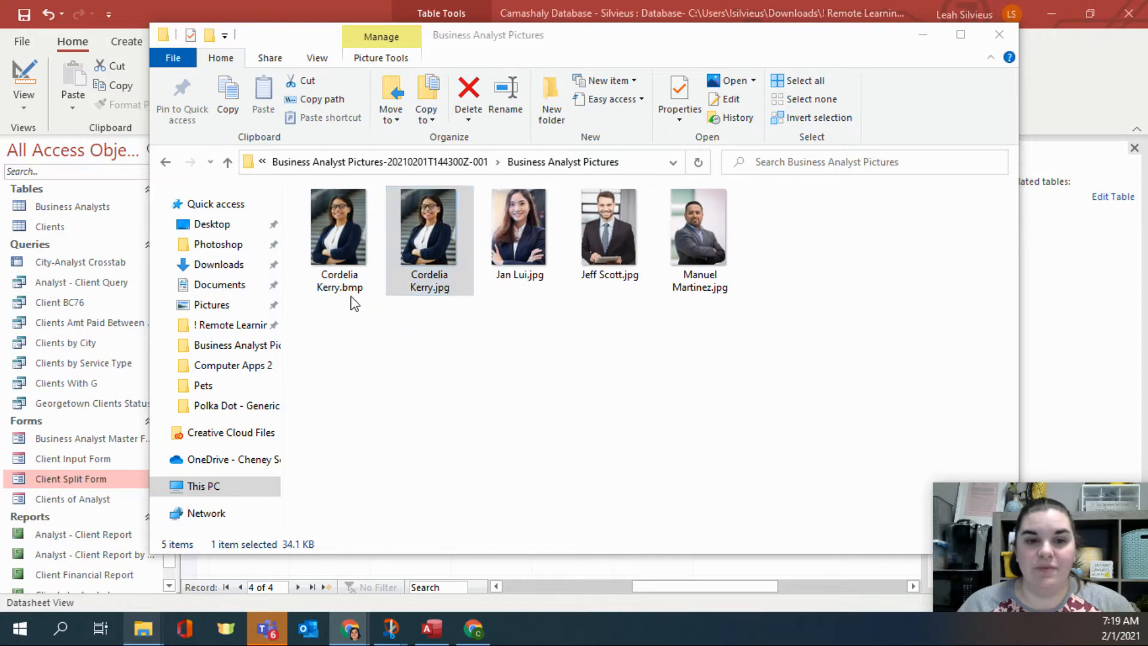
click(452, 253)
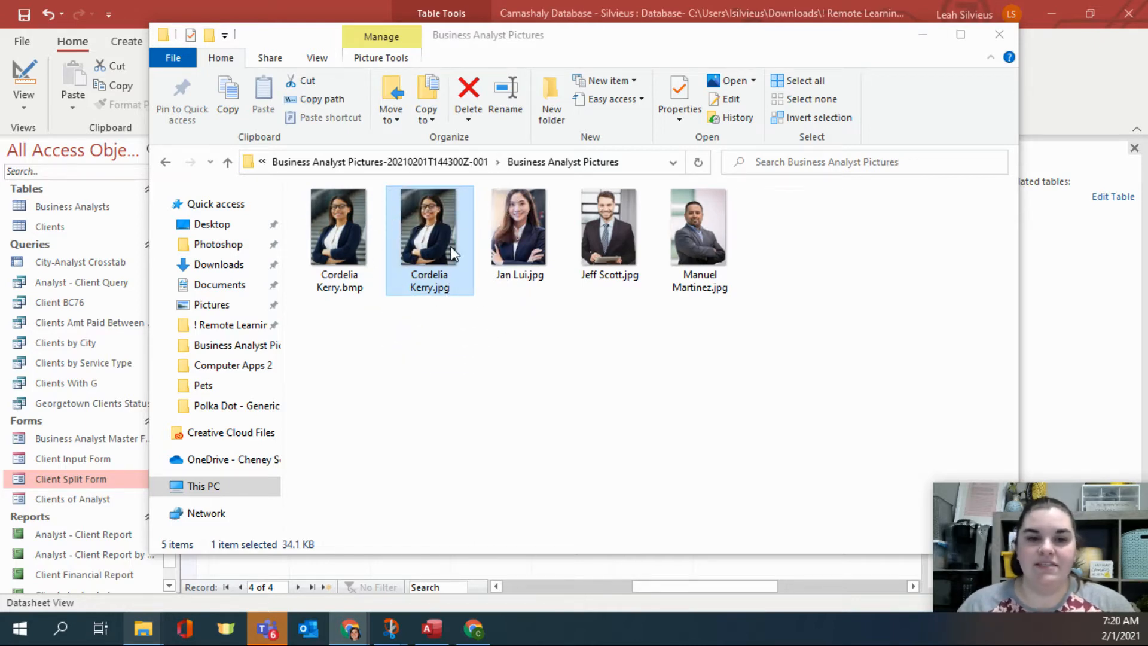
key(Delete)
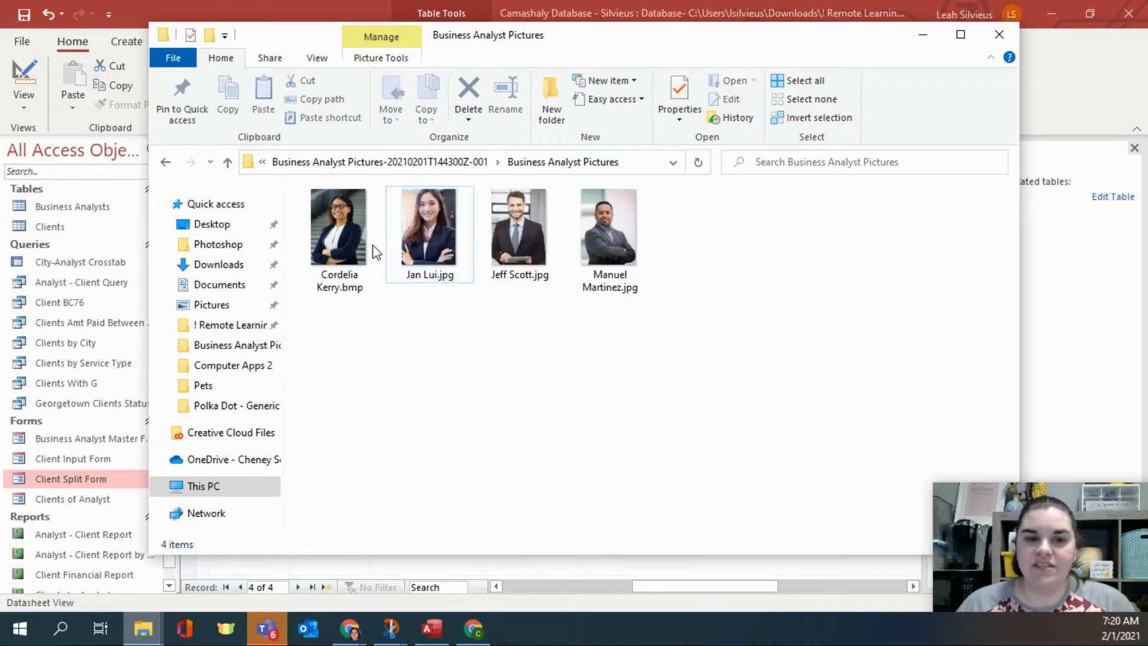
- Open the other woman's JPG portrait in Paint
click(440, 251)
right_click(440, 251)
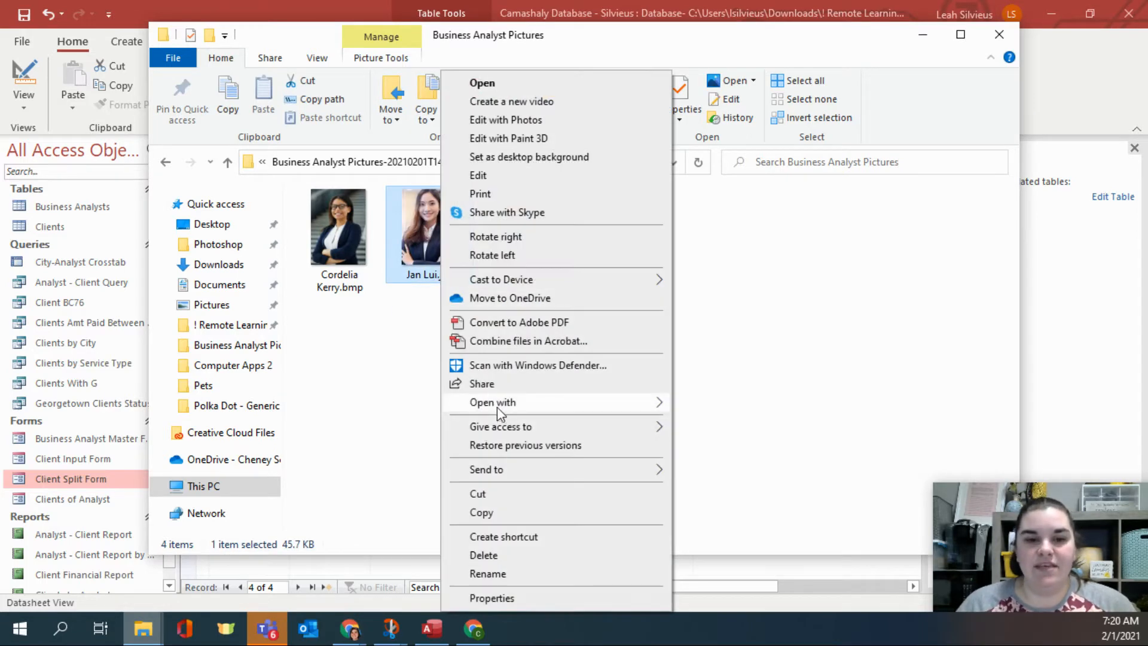
mouse_move(501, 414)
click(761, 422)
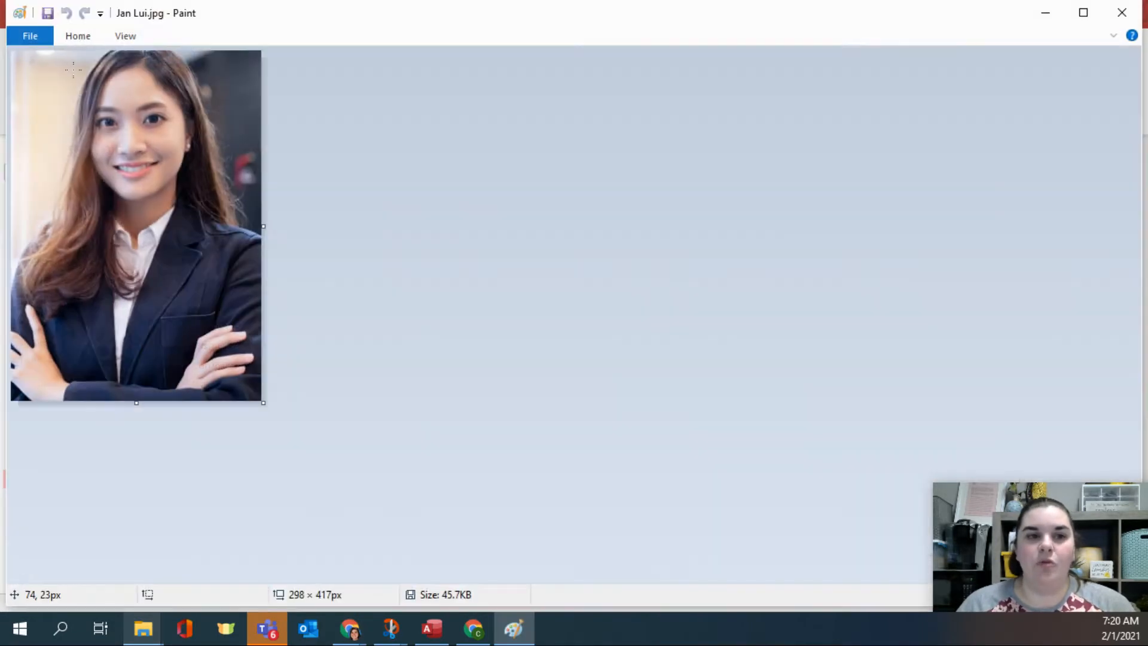
click(30, 36)
click(64, 174)
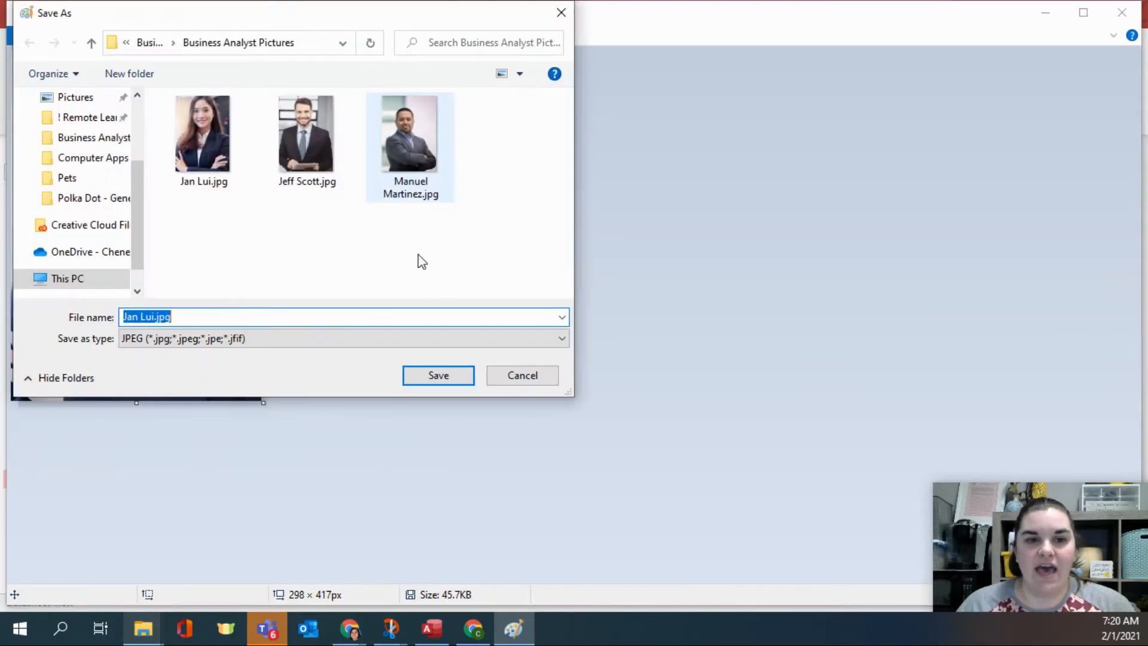
click(473, 342)
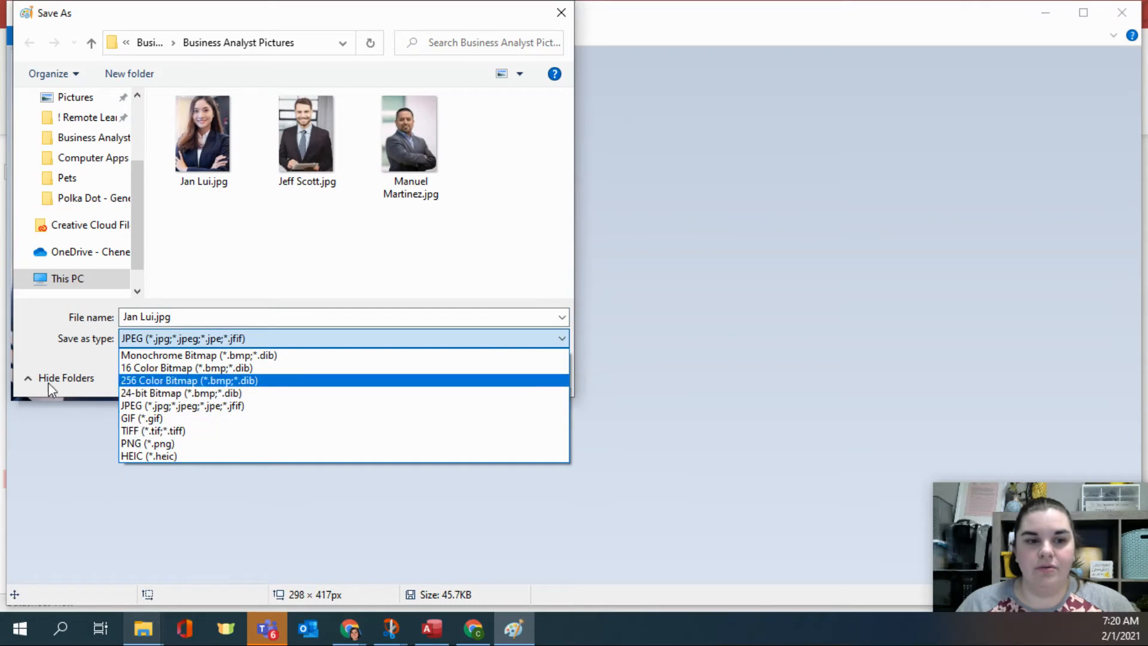
click(58, 360)
drag(526, 372, 159, 167)
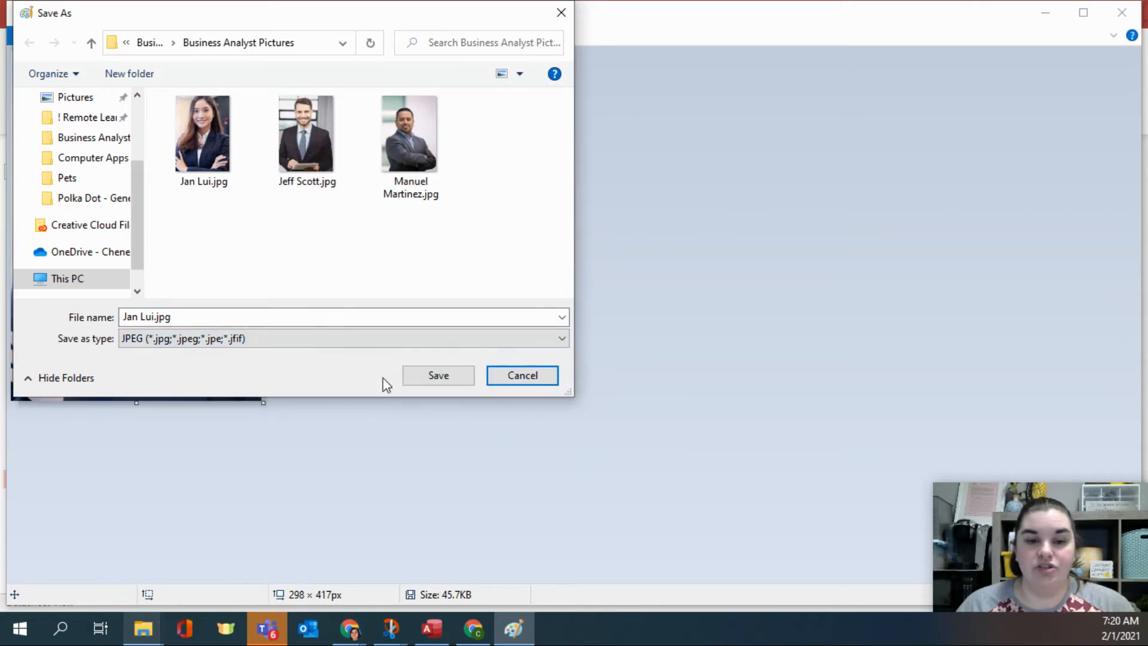
click(503, 373)
- Save the second woman's portrait as a 24-bit BMP picture in the same folder and delete its original JPG
click(35, 37)
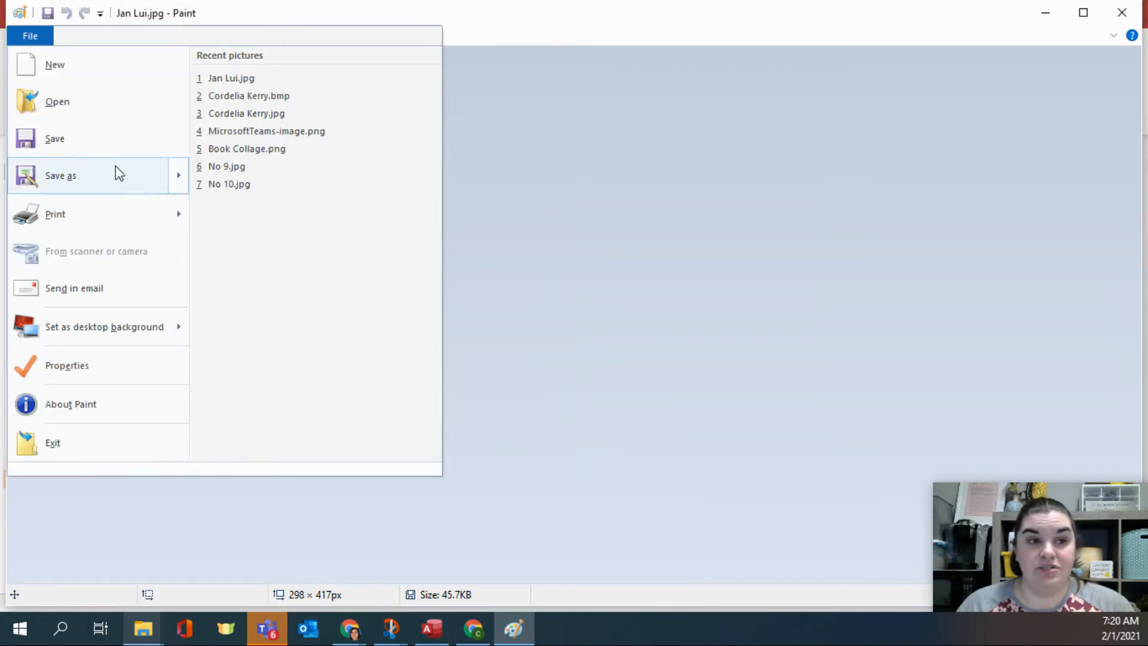
mouse_move(182, 173)
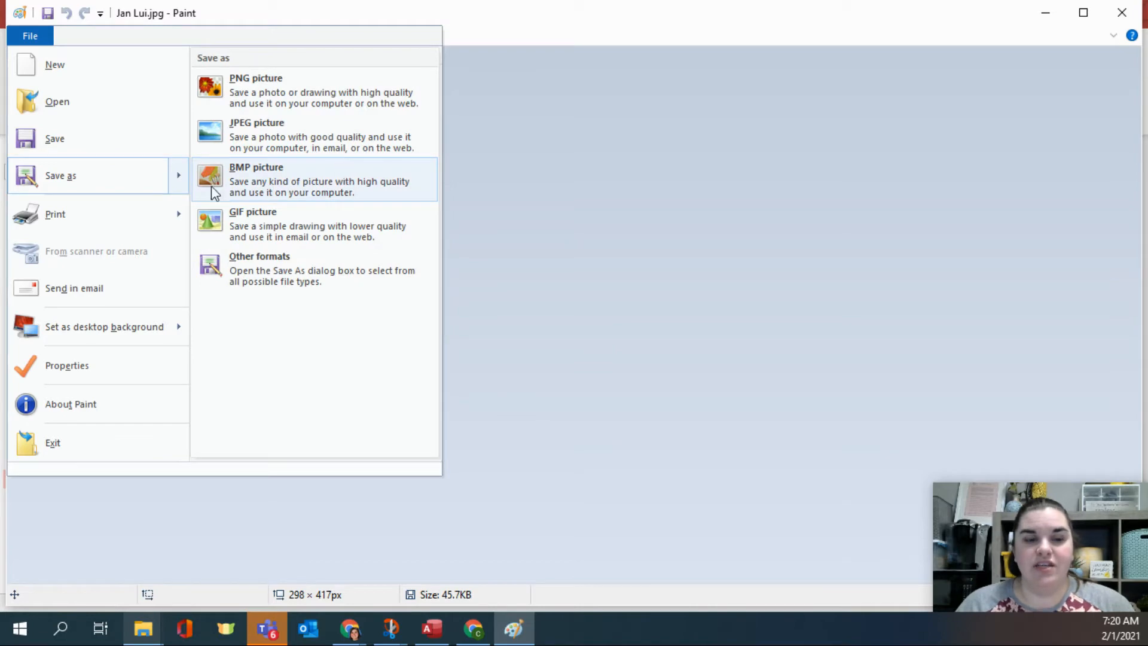
click(183, 177)
click(291, 173)
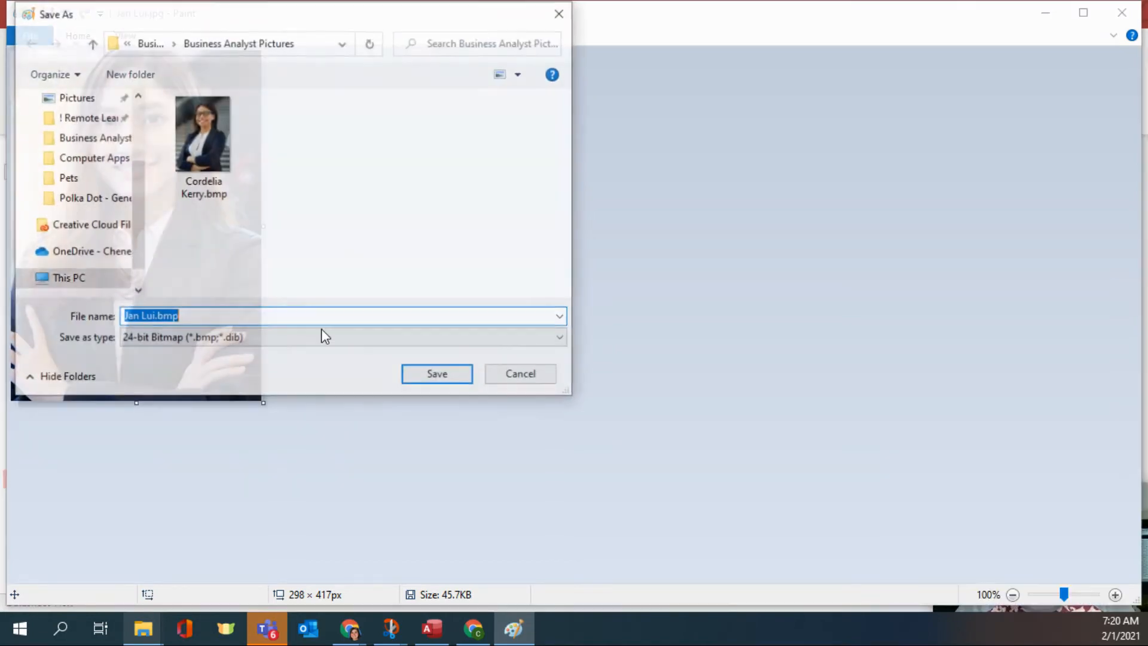
click(454, 379)
click(1122, 12)
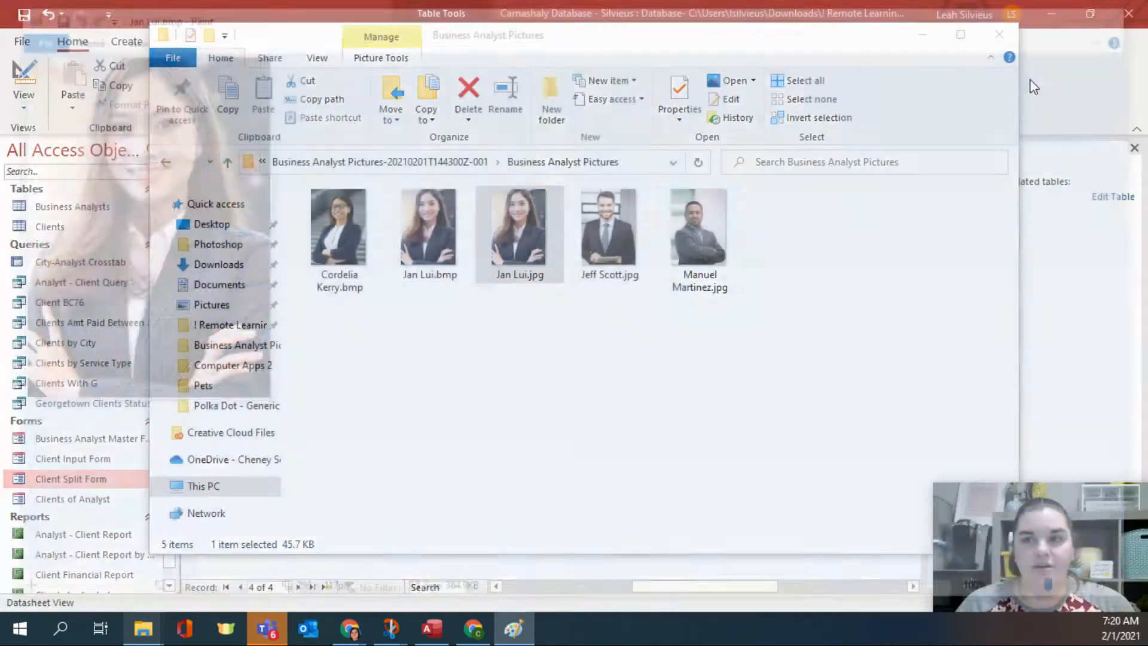
key(Delete)
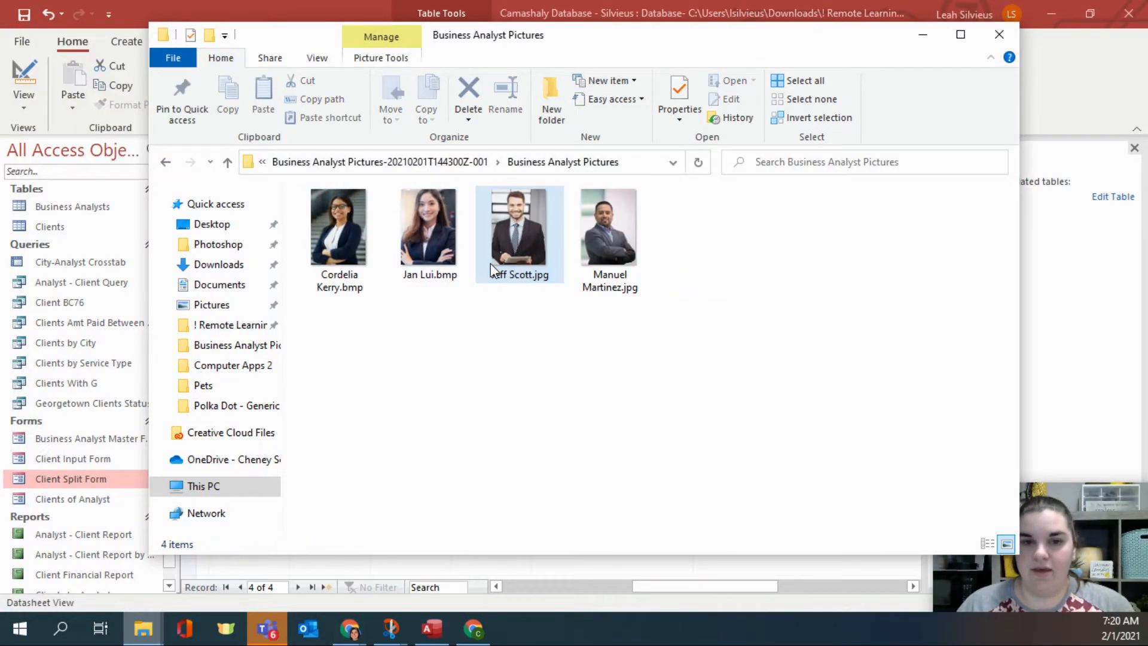
- Open the JPG portrait of the man holding a tablet in Paint and save it as a 24-bit BMP picture
right_click(490, 263)
mouse_move(577, 409)
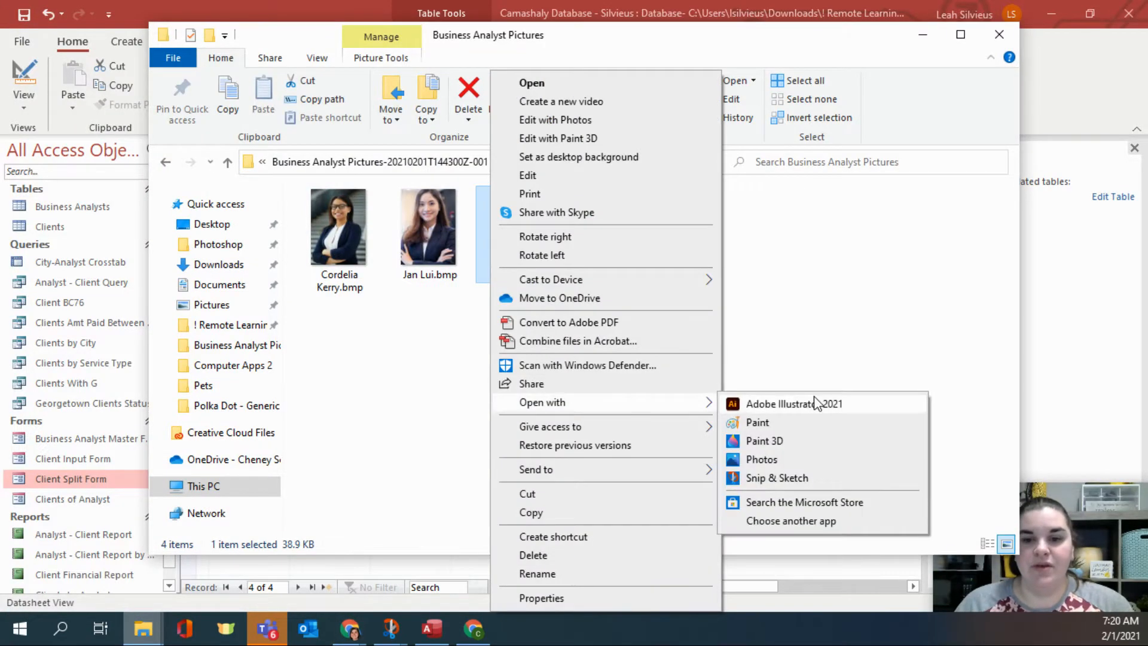
click(807, 428)
click(39, 47)
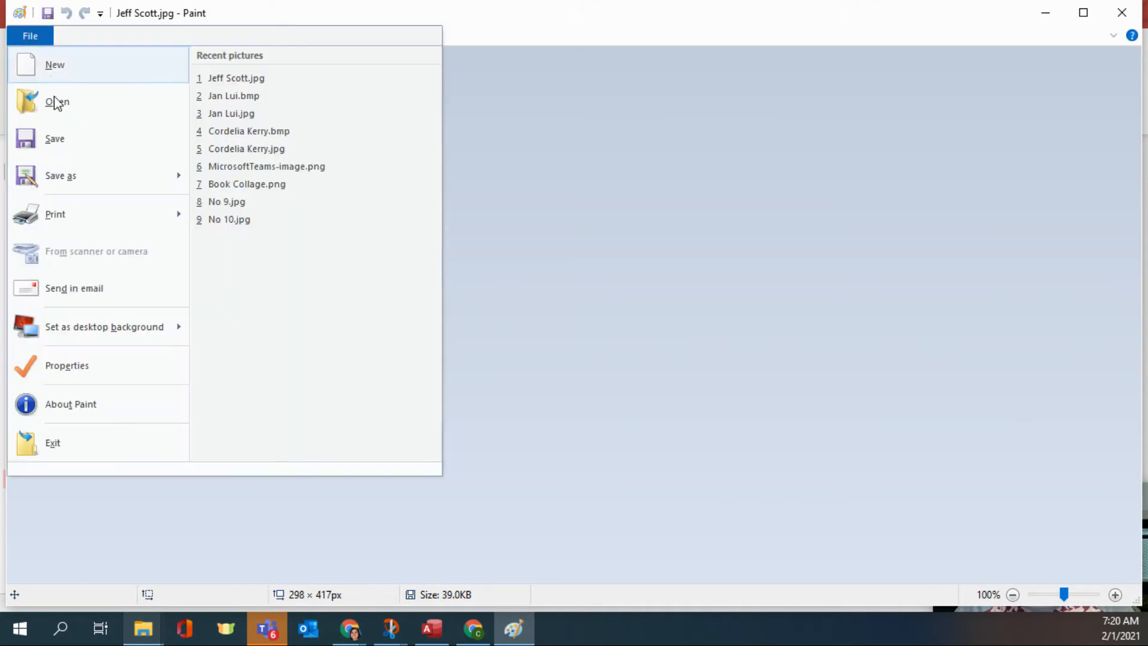
mouse_move(69, 174)
click(222, 171)
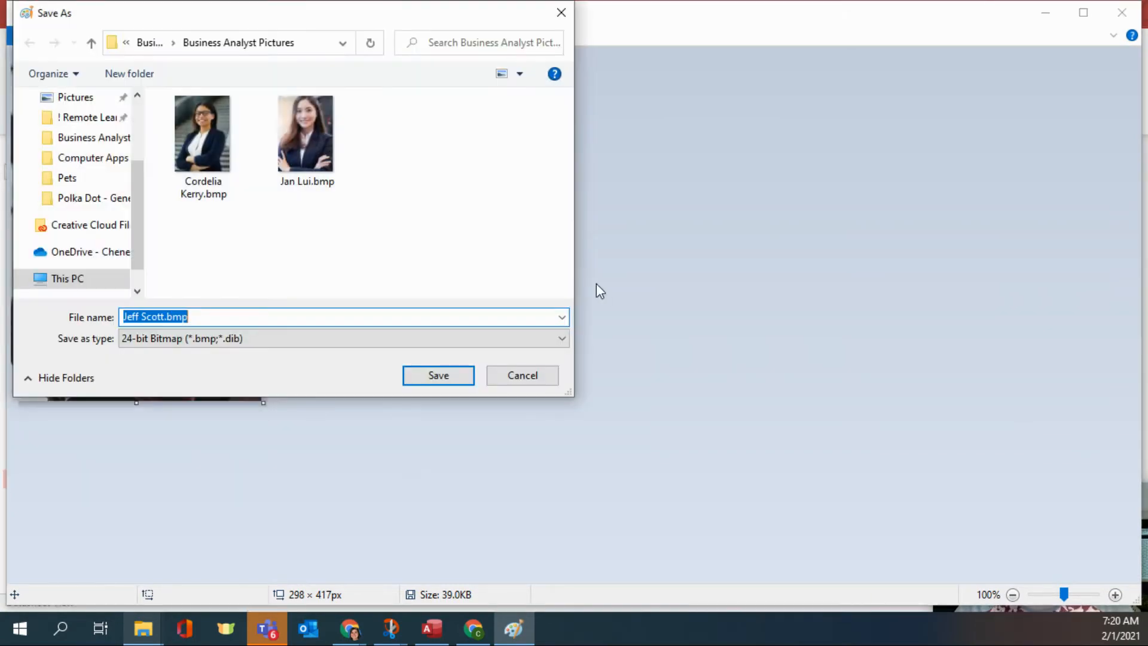
click(438, 375)
click(1122, 12)
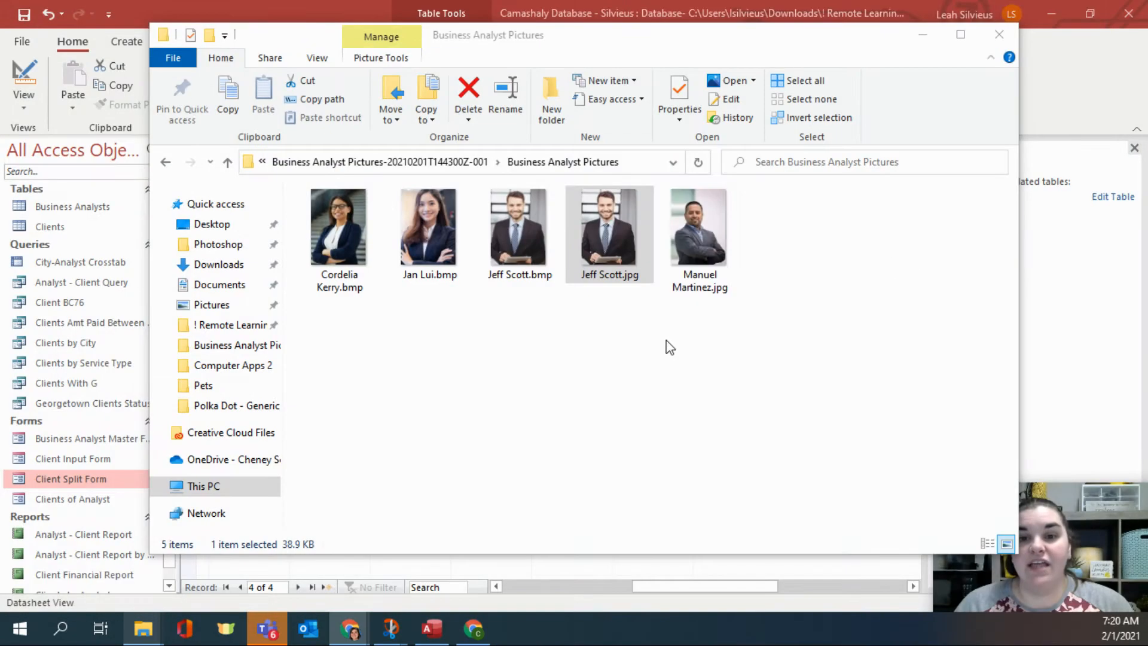
- Delete the original JPG of the man holding a tablet, keeping his BMP copy
click(681, 290)
click(615, 276)
key(Delete)
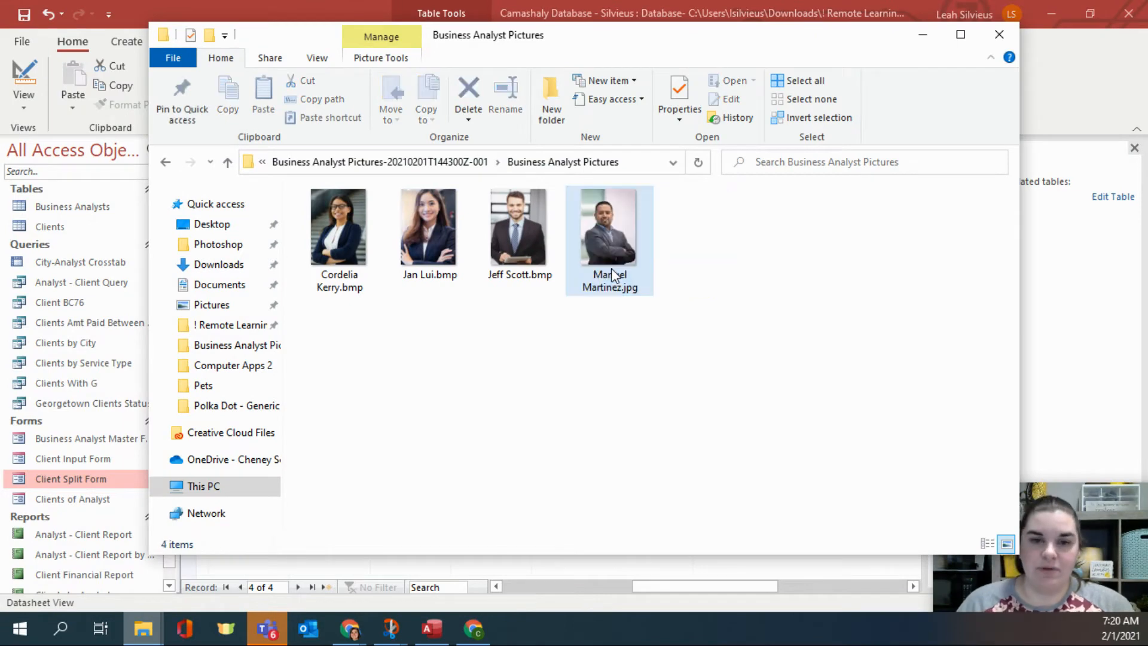
- Open the last remaining JPG portrait, of the man with crossed arms, in Paint
right_click(611, 268)
mouse_move(682, 402)
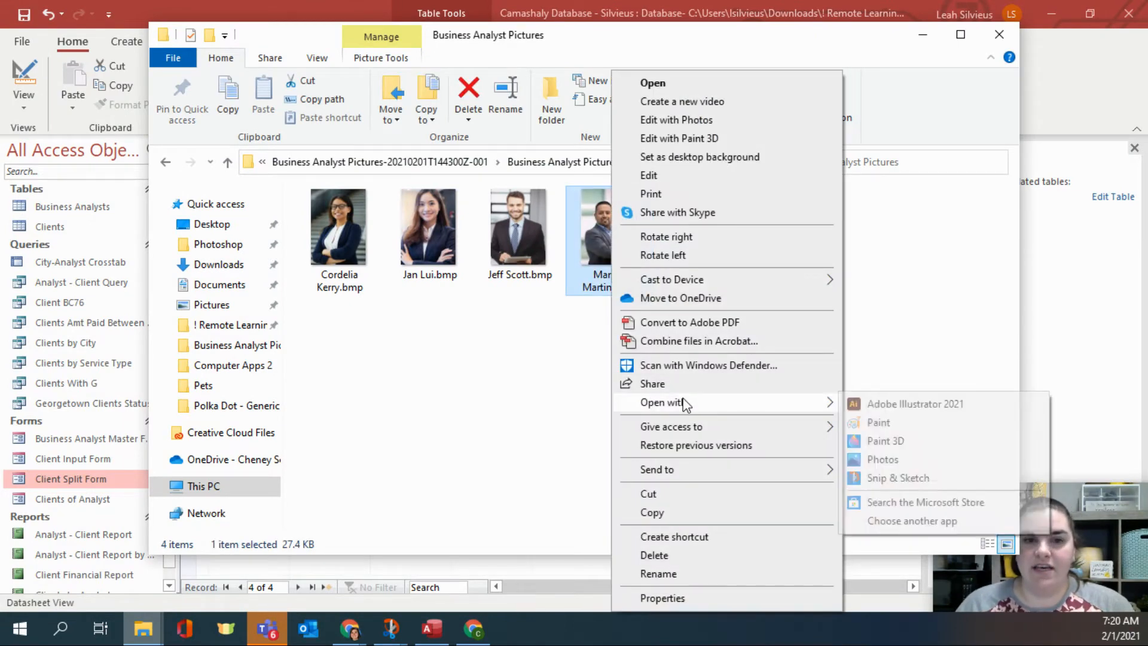
click(975, 429)
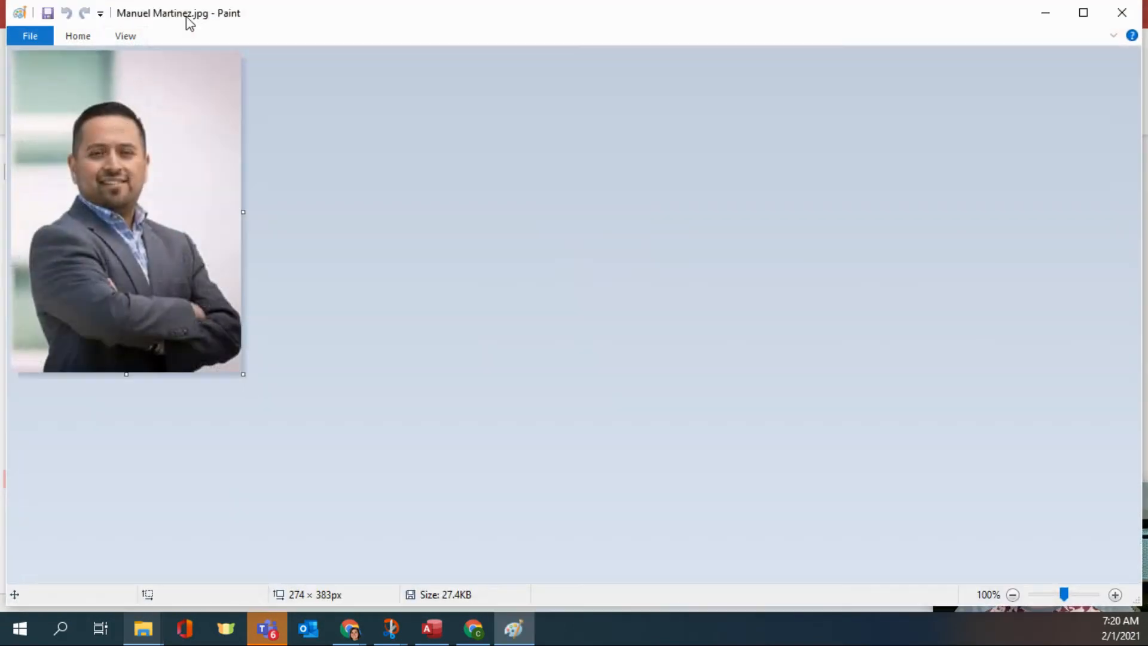
- Save the portrait of the man with crossed arms as a BMP picture, close it, and delete its original JPG
click(38, 43)
mouse_move(48, 177)
click(238, 171)
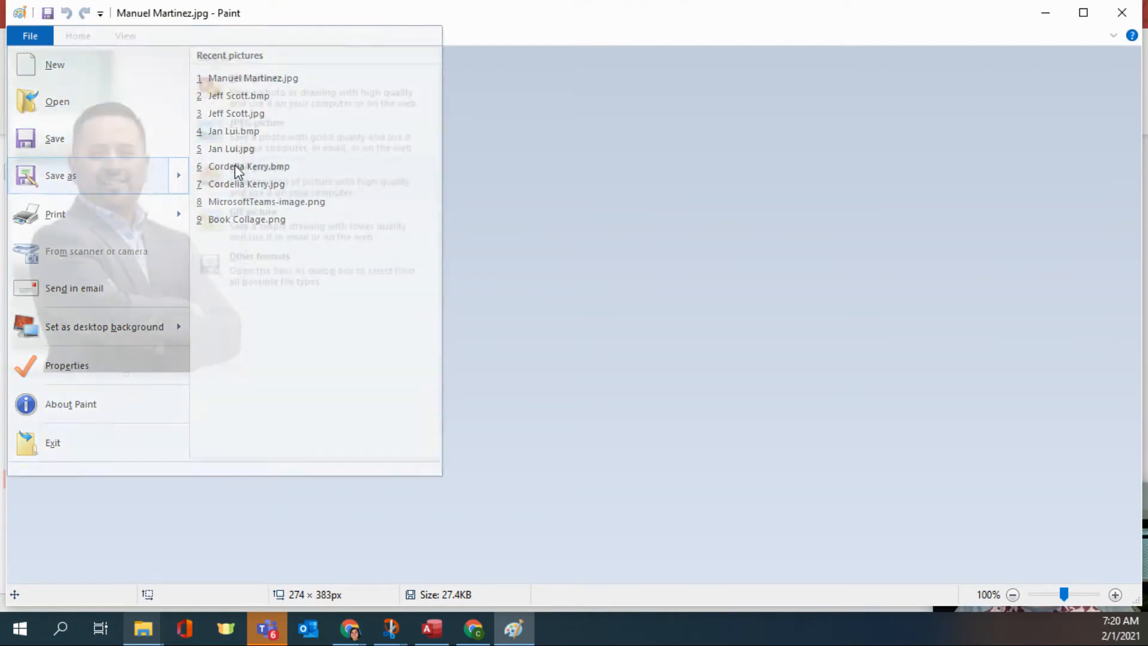
click(440, 376)
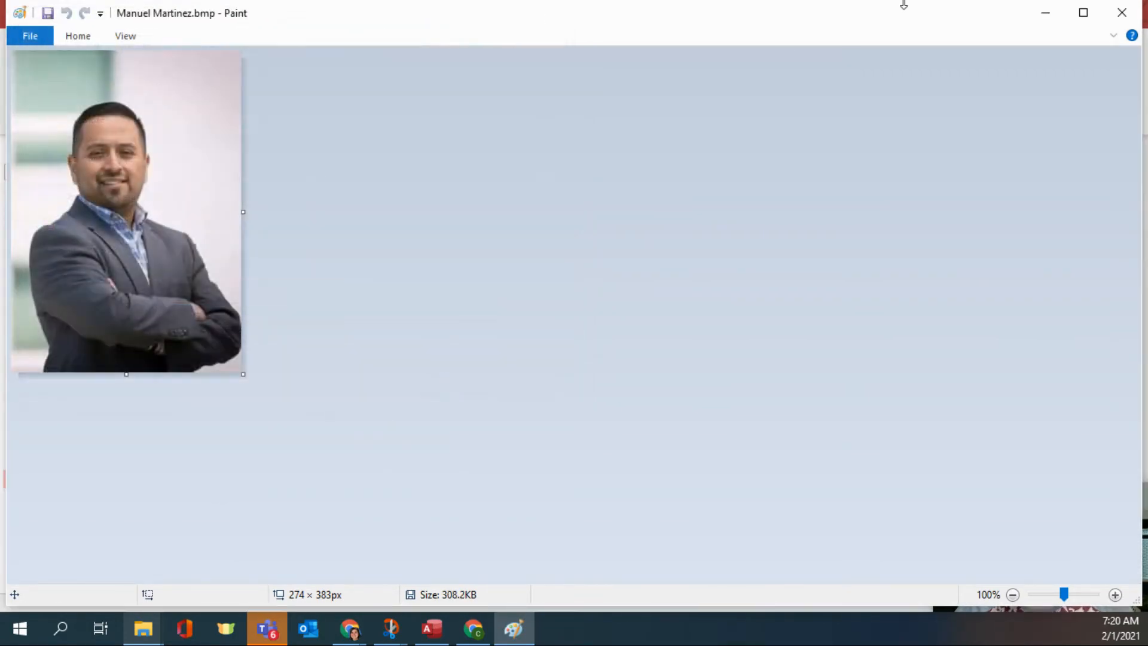
click(1122, 12)
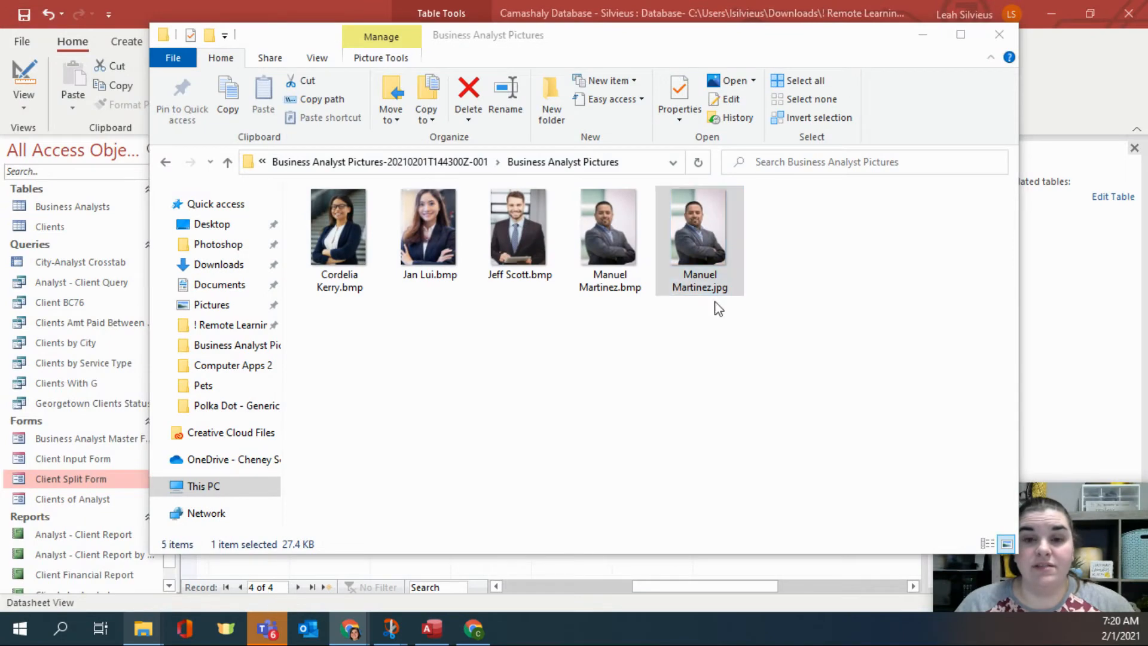
click(728, 287)
key(Delete)
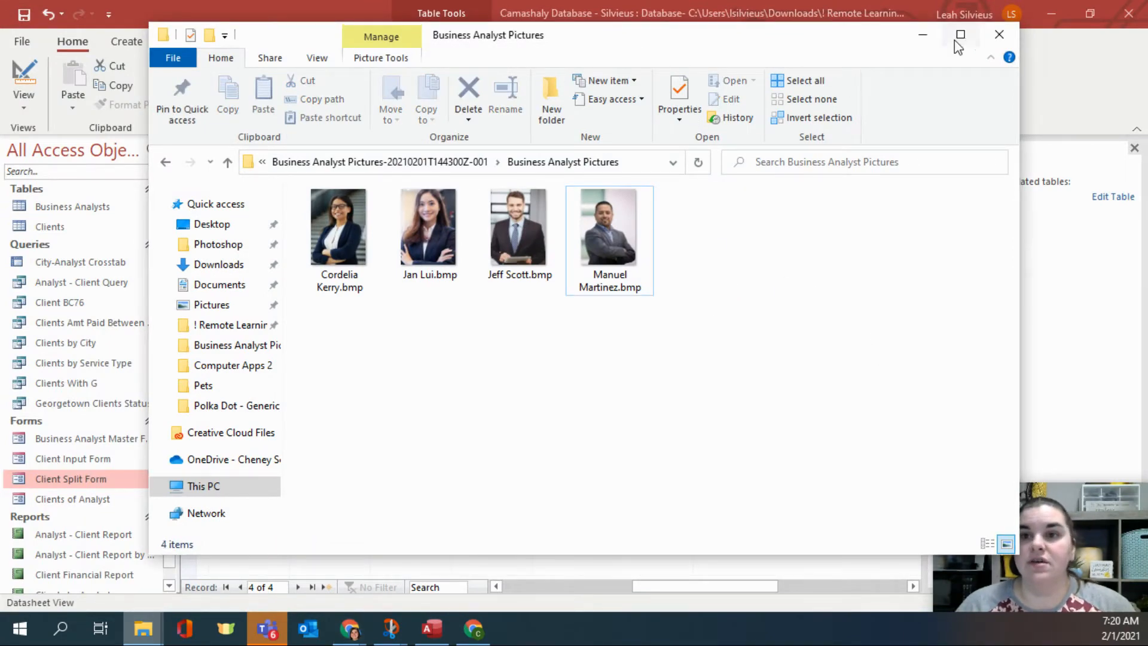
- Switch to the Access database and go to the Picture field of the first Business Analysts record
click(336, 5)
click(667, 179)
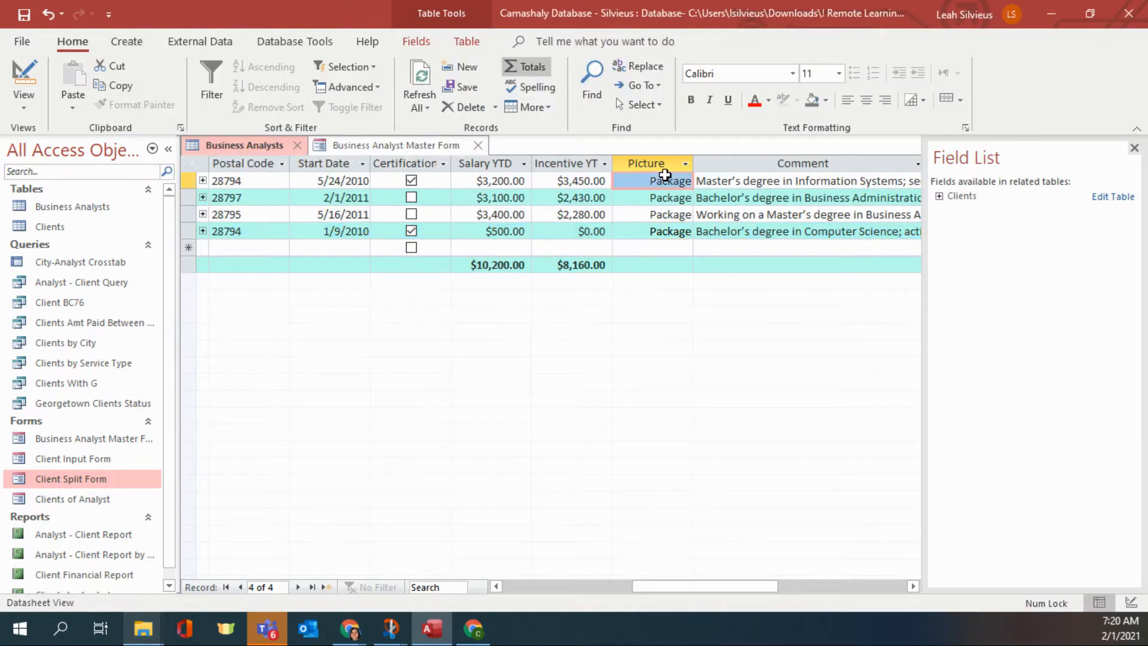
double_click(683, 182)
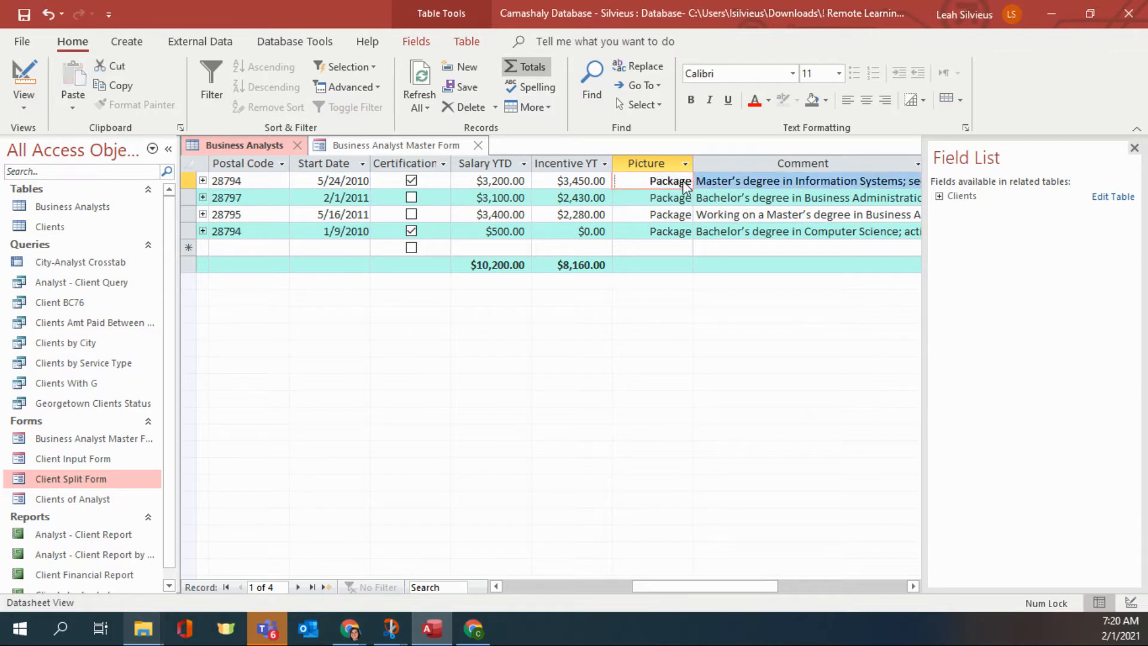
- Try to replace the first record's picture object by inserting the BMP portrait of the woman with glasses from file
right_click(651, 191)
mouse_move(720, 399)
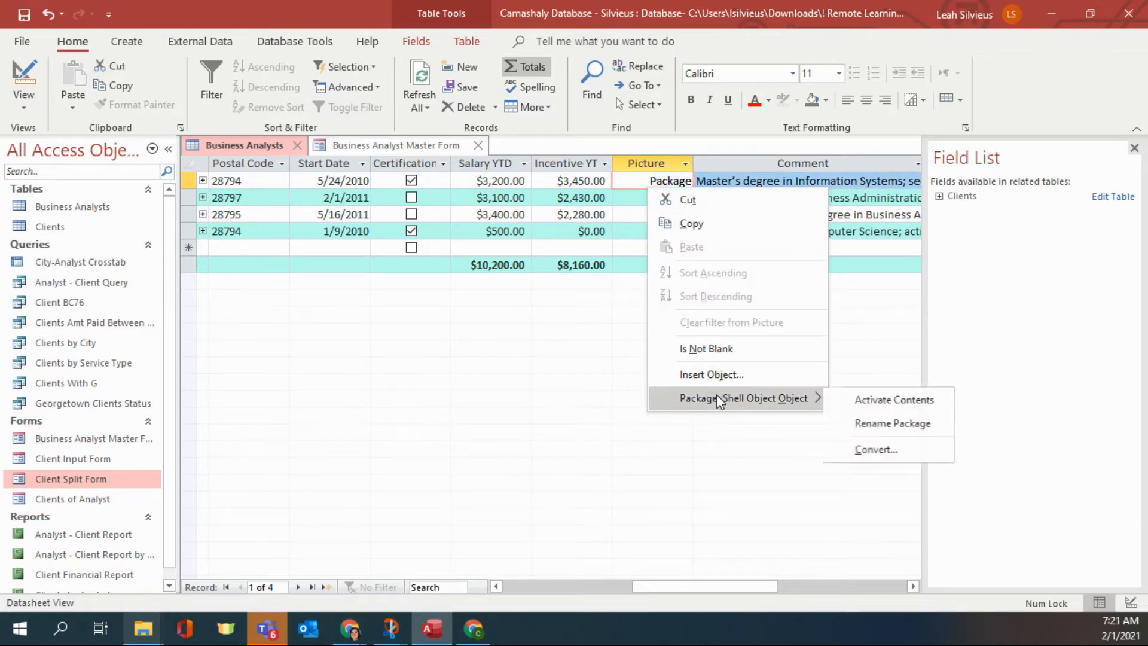
click(719, 376)
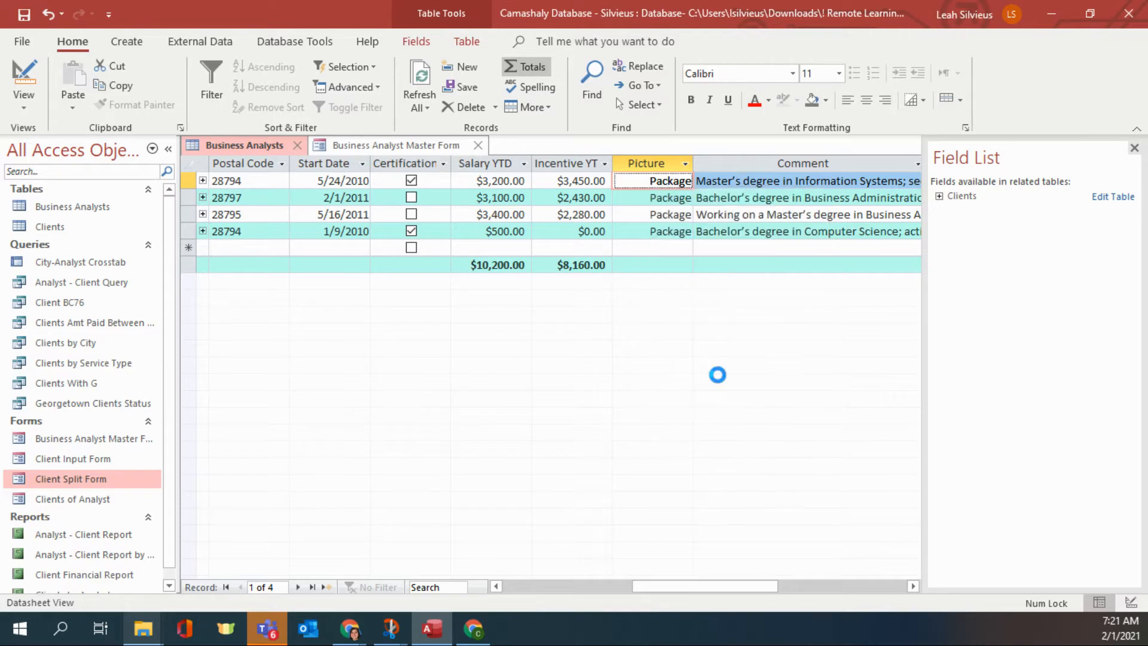
click(441, 197)
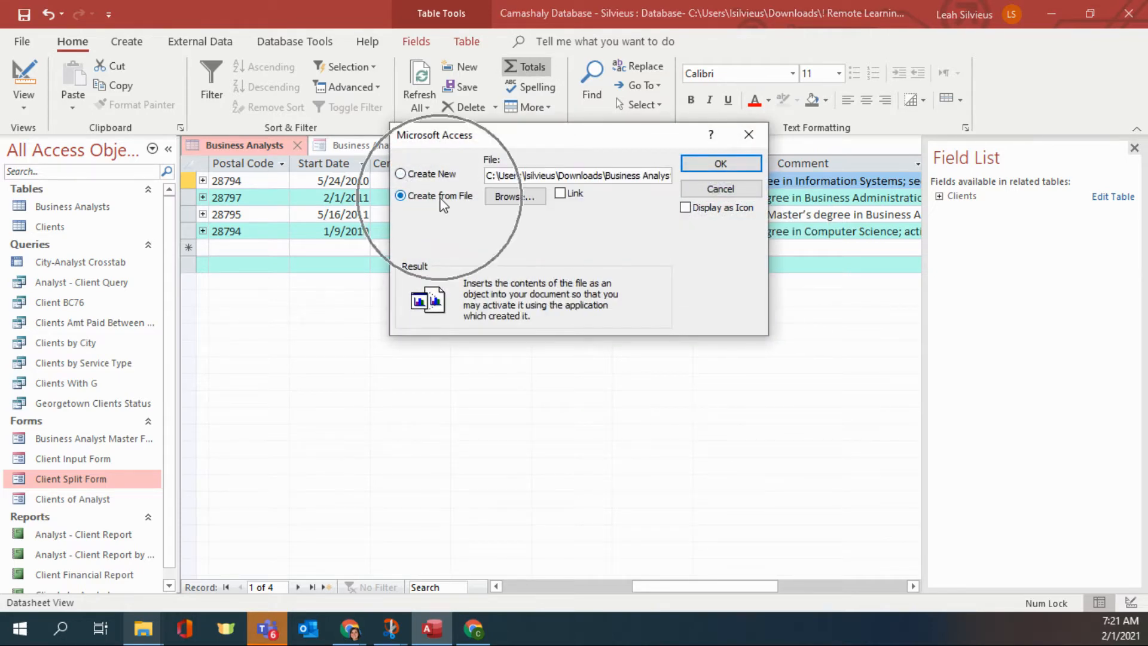
click(508, 193)
click(631, 266)
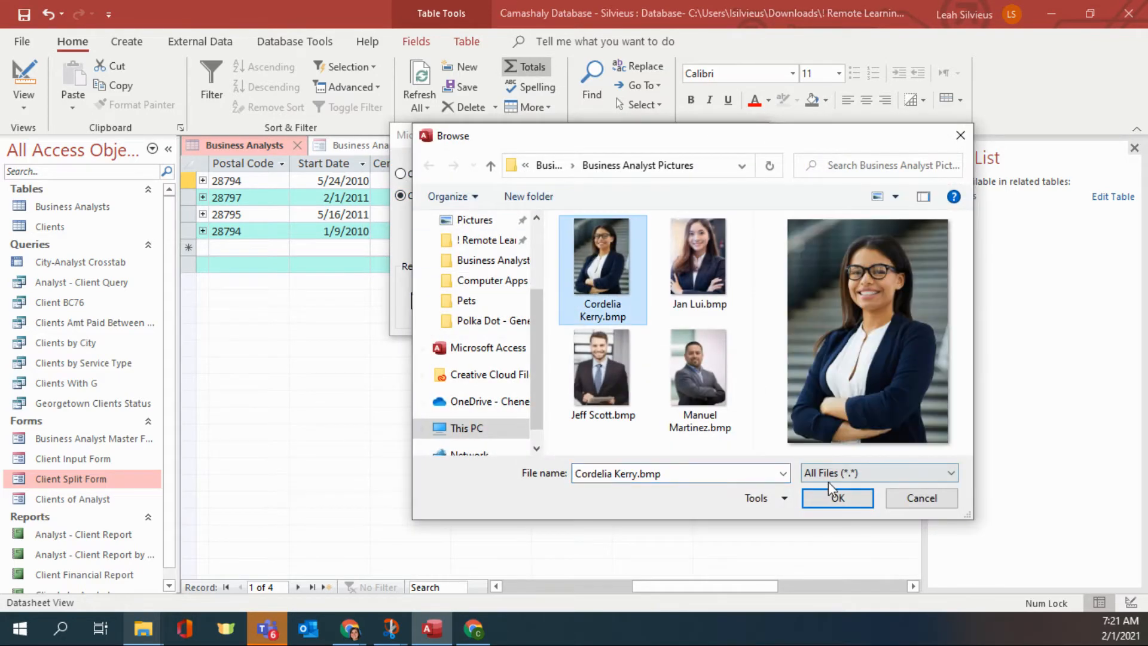
click(837, 498)
click(720, 165)
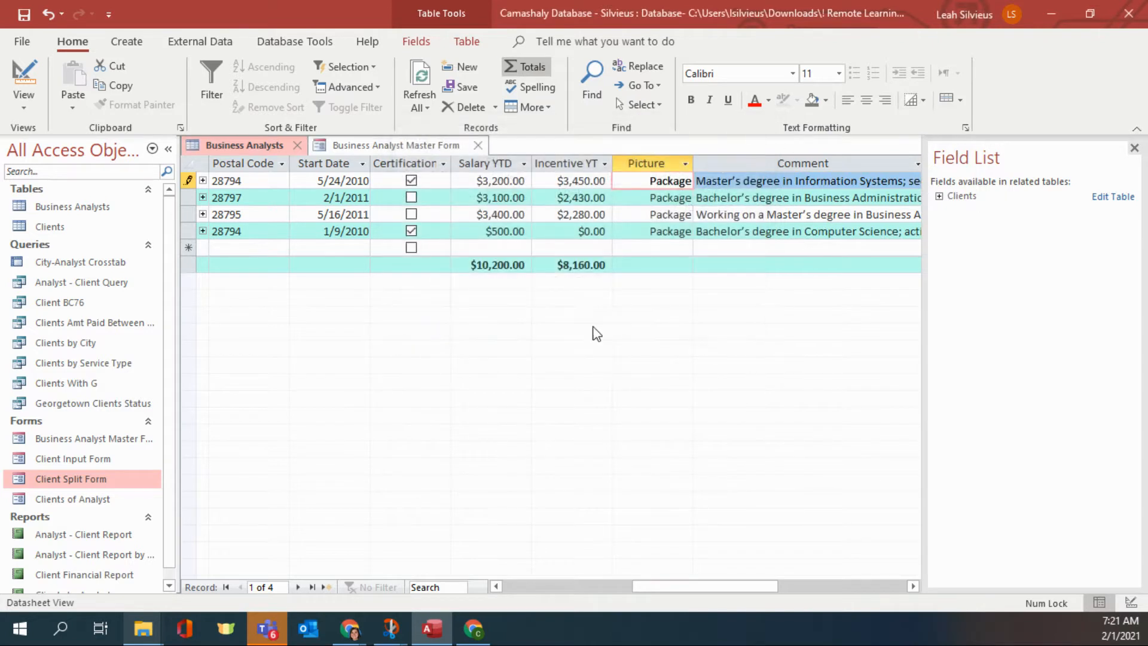
- Delete the packaged object from the first record's Picture field
right_click(641, 181)
click(626, 276)
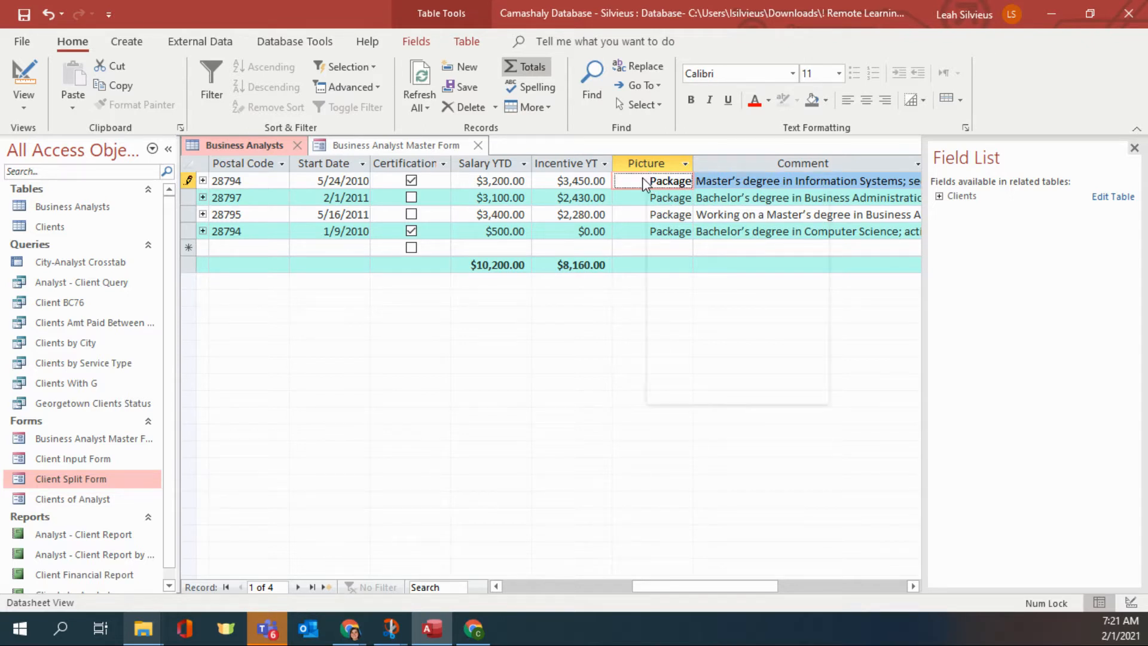
right_click(647, 179)
click(641, 183)
key(Delete)
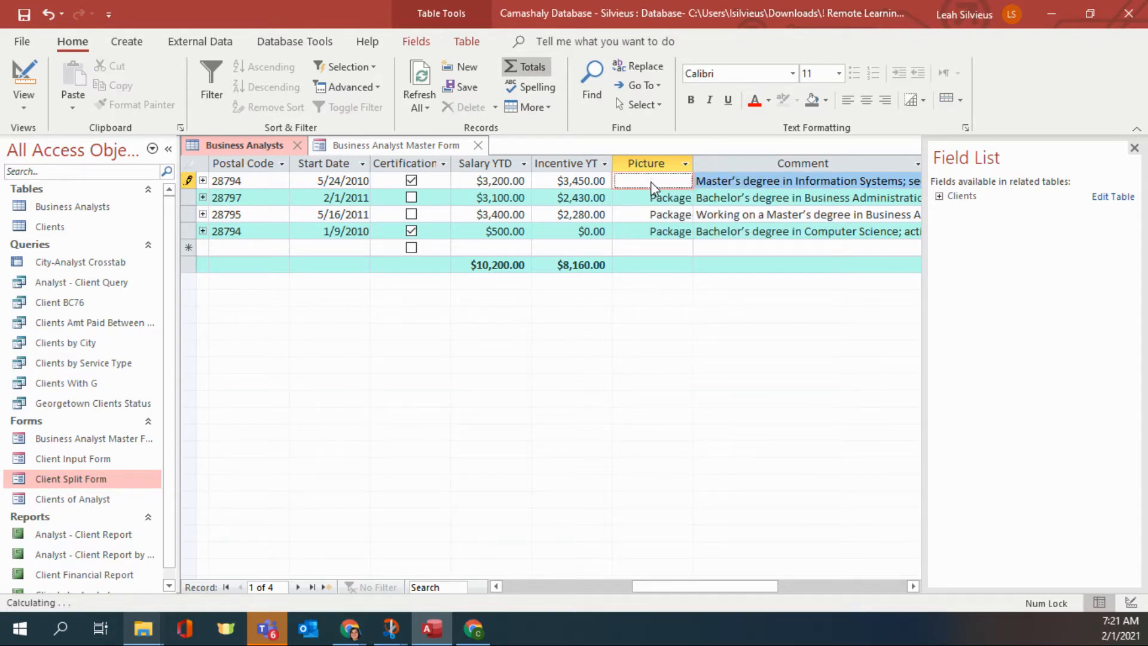
- Try to insert the BMP portrait of the woman with glasses from file into the emptied Picture field of the first record
right_click(653, 186)
click(710, 361)
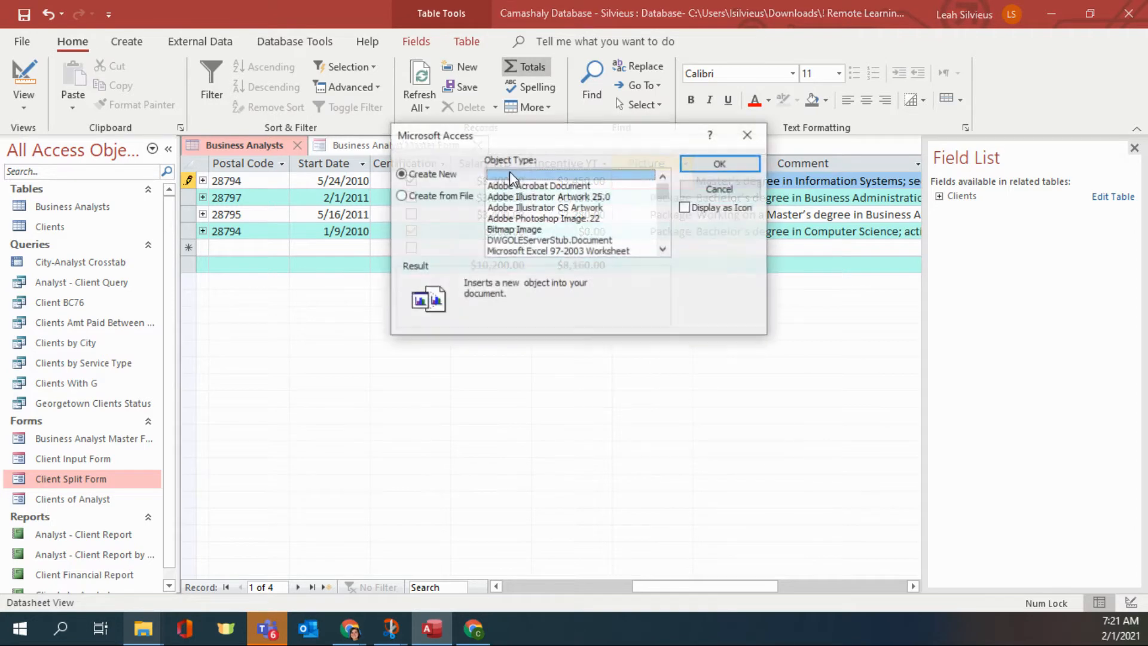
click(418, 195)
click(522, 196)
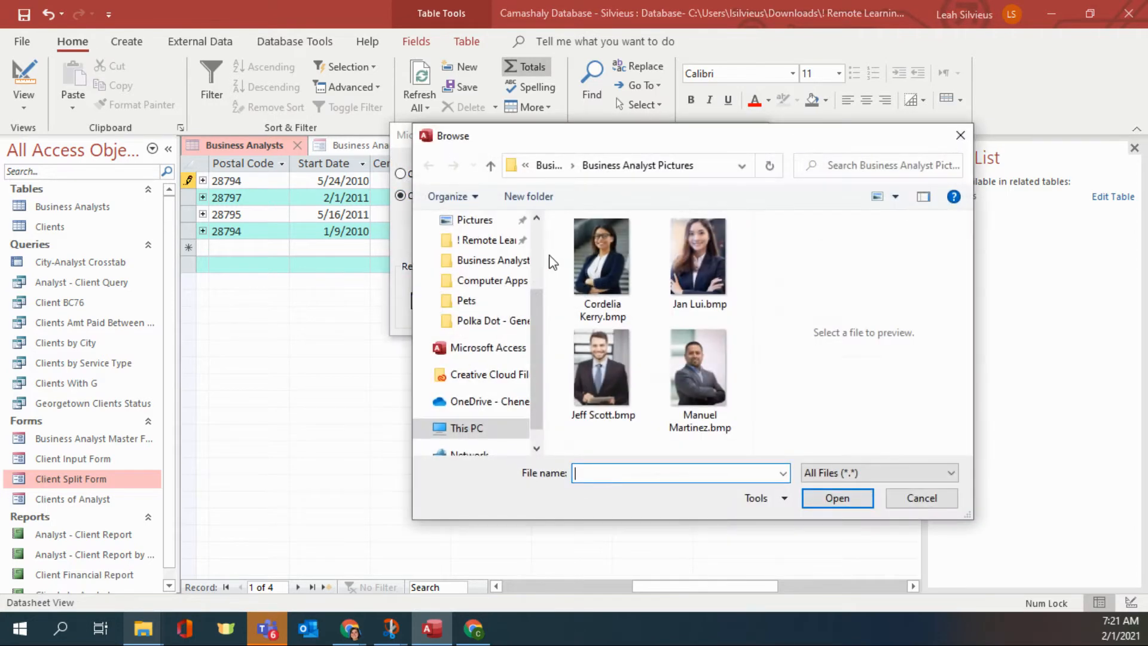
click(595, 269)
click(834, 503)
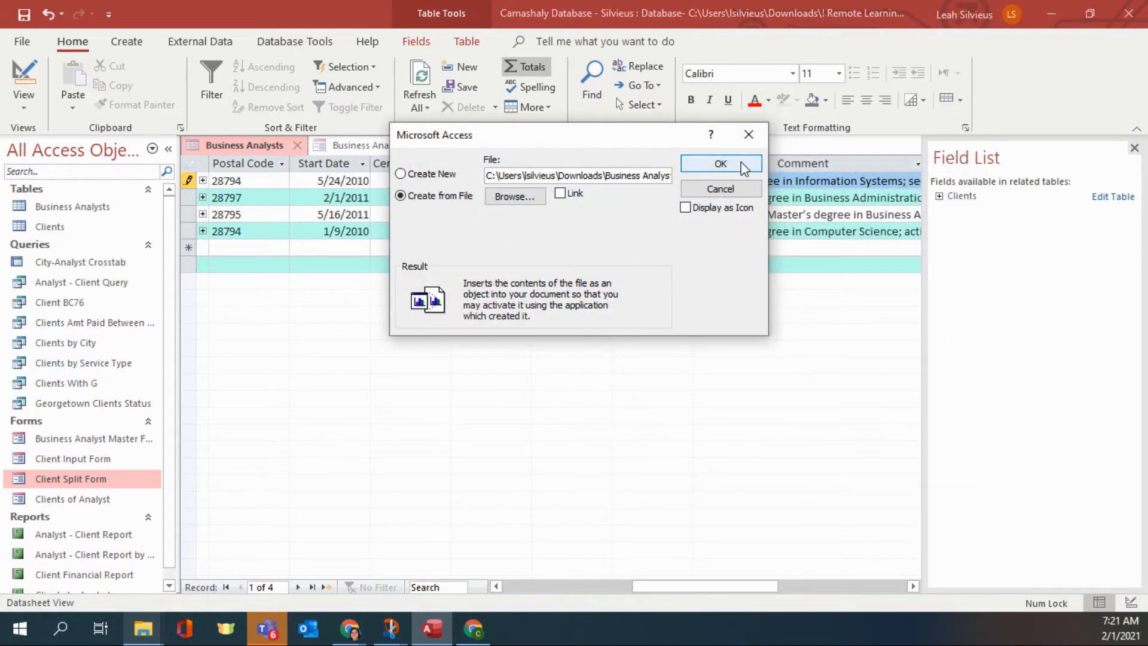
click(741, 162)
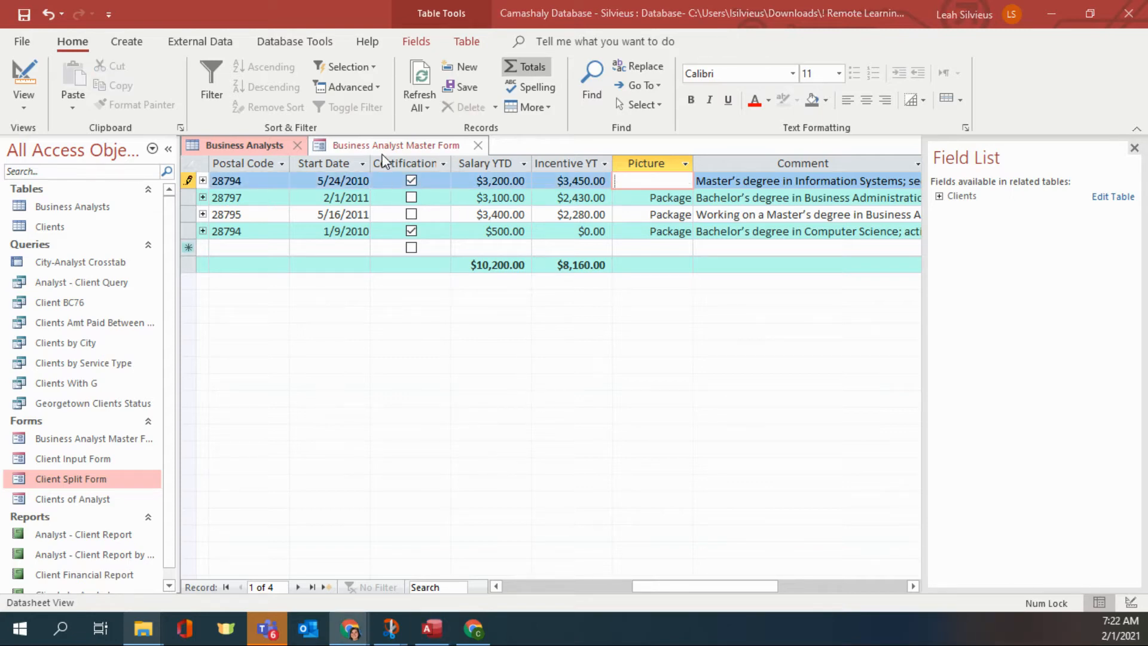
- Switch to the Business Analyst Master Form and close it, saving the changes to it and the Clients of Analyst form
click(383, 147)
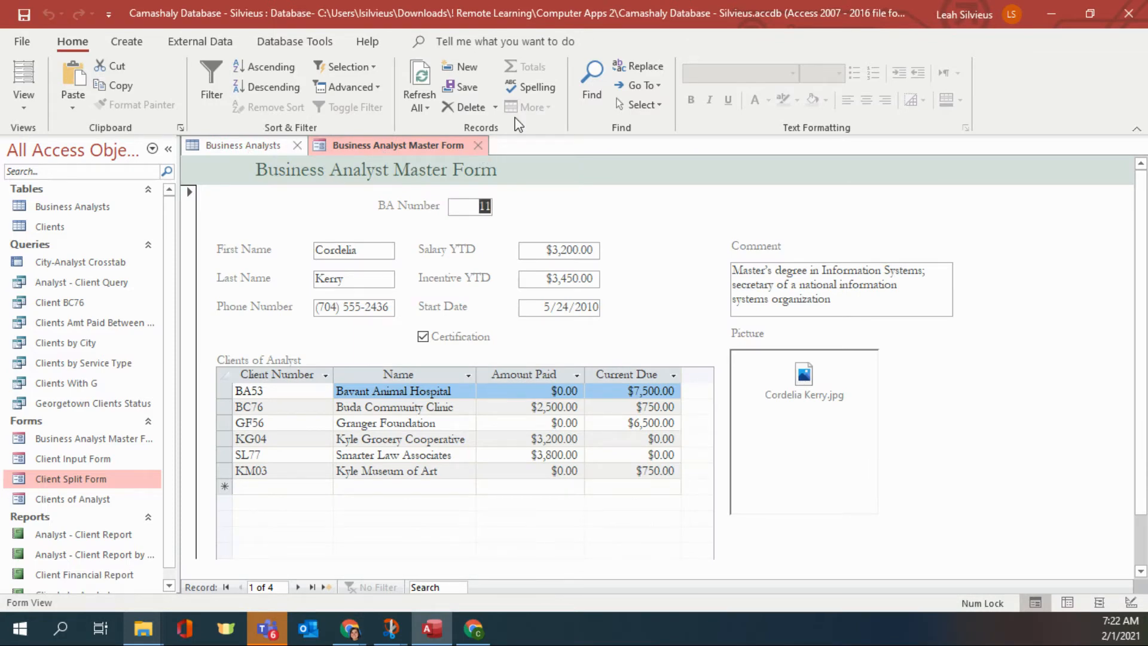
click(482, 145)
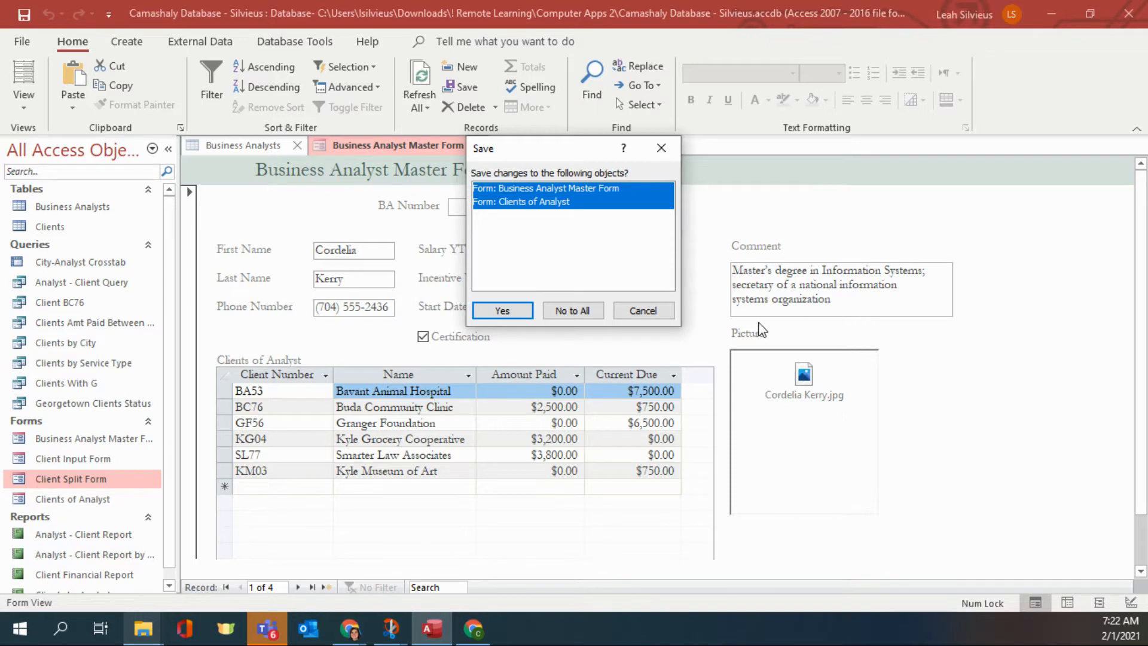
click(491, 309)
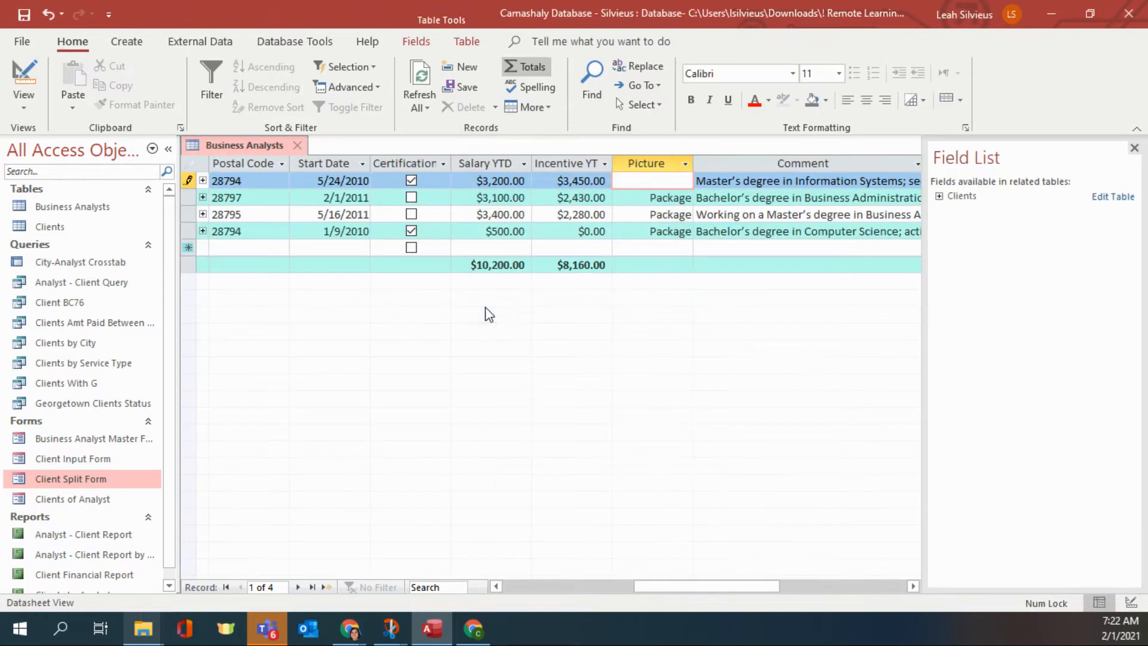
- Clear the packaged objects from the Picture field of the second, third and fourth Business Analysts records
click(630, 164)
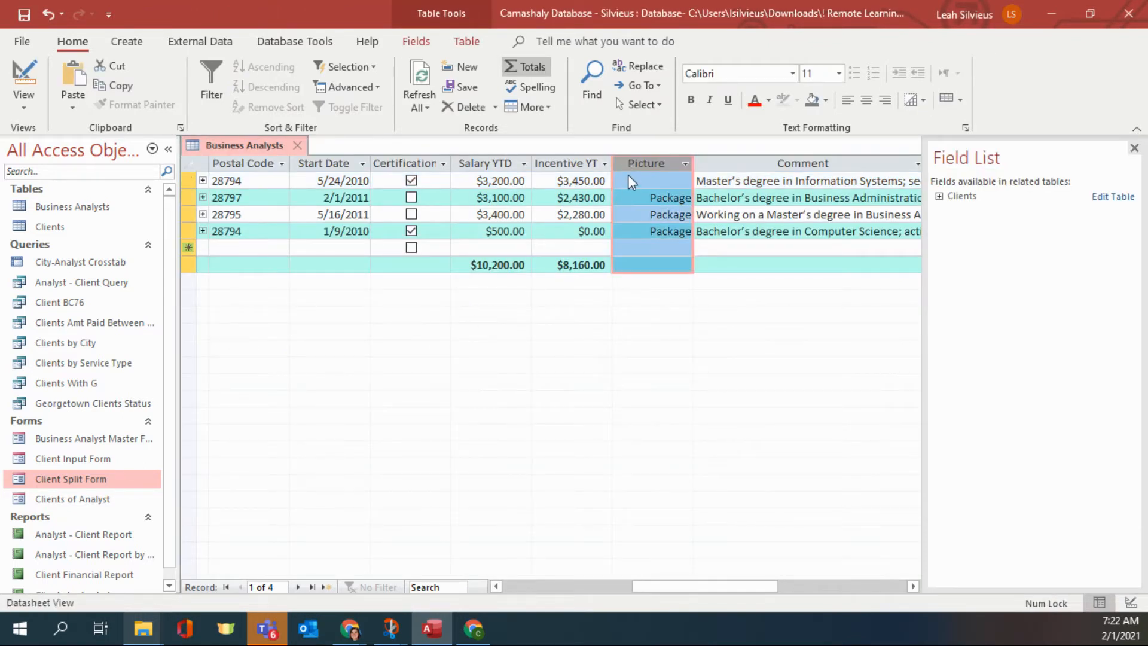
click(628, 179)
click(650, 198)
click(651, 216)
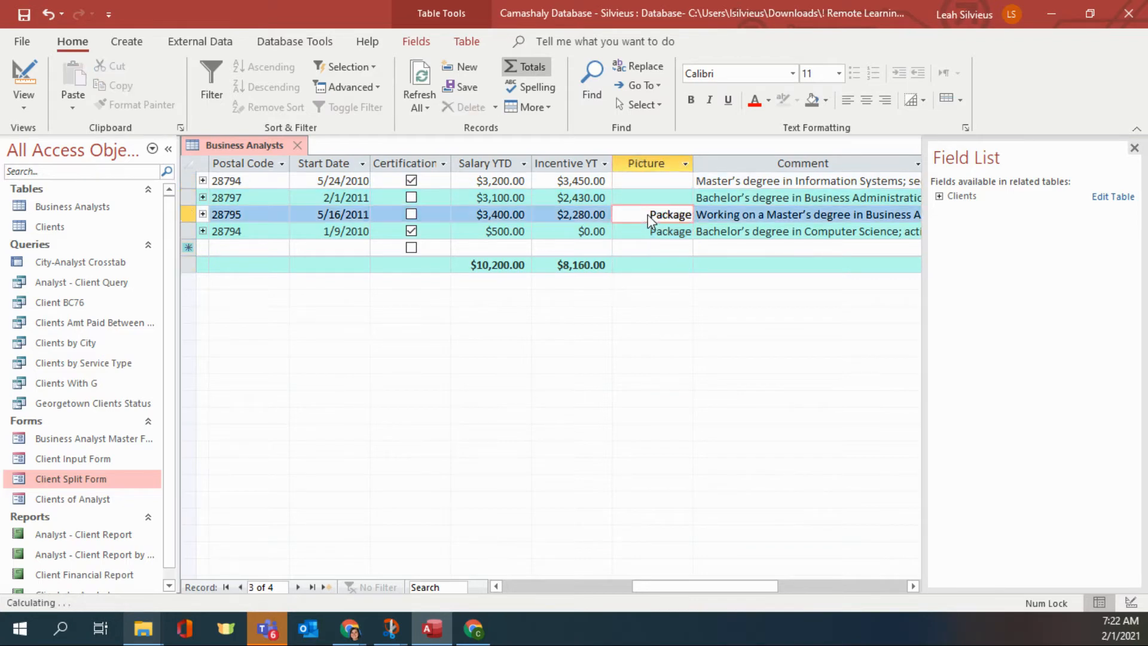
click(658, 233)
- Try again to insert the BMP portrait of the woman with glasses from file as the first record's picture
click(658, 178)
right_click(660, 177)
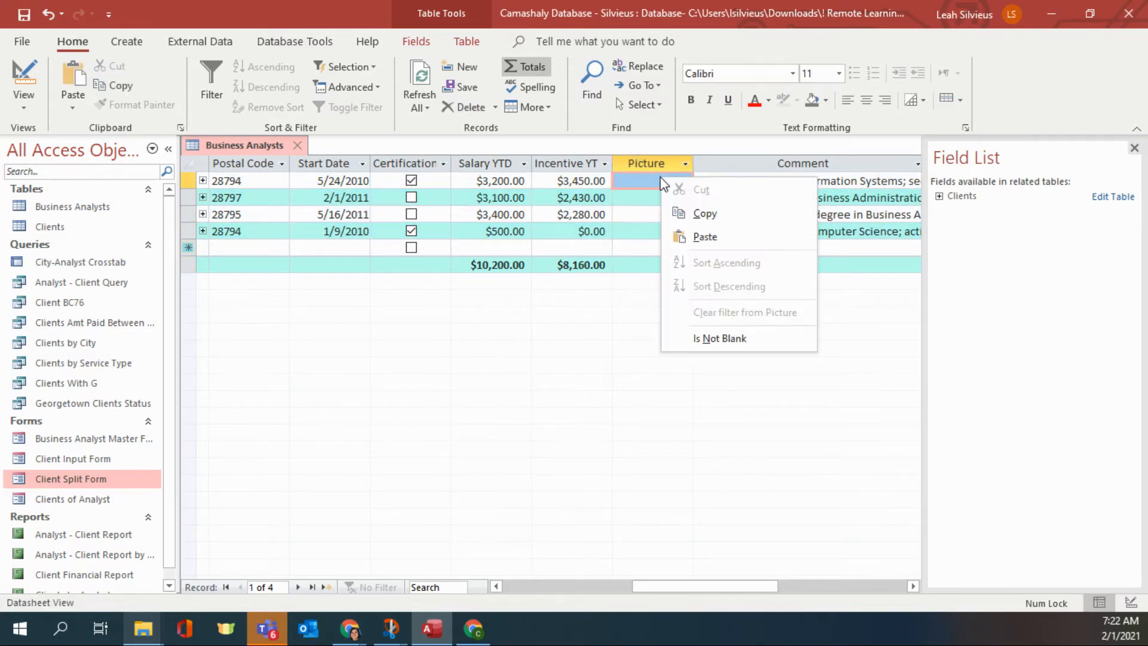
click(622, 179)
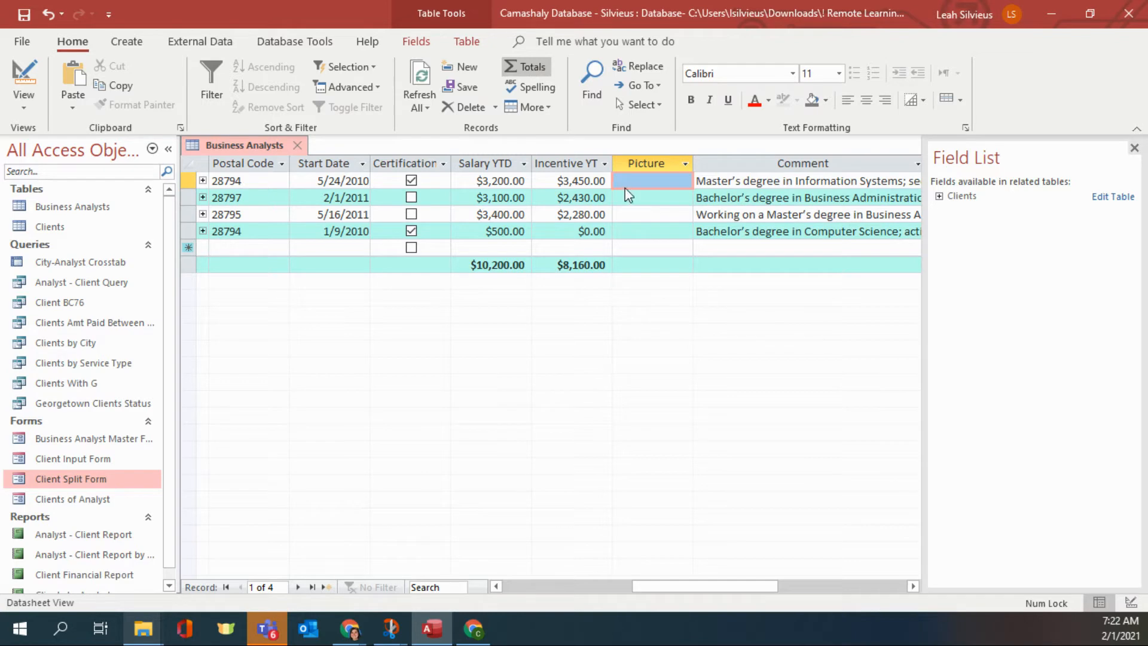
right_click(630, 183)
click(688, 372)
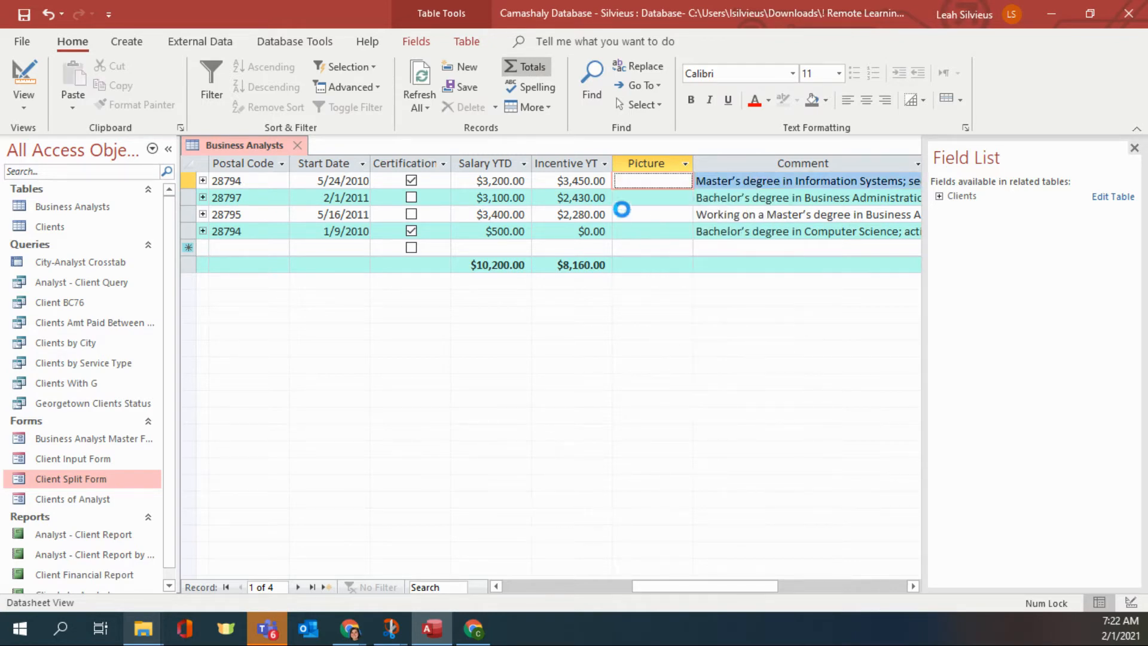
click(407, 197)
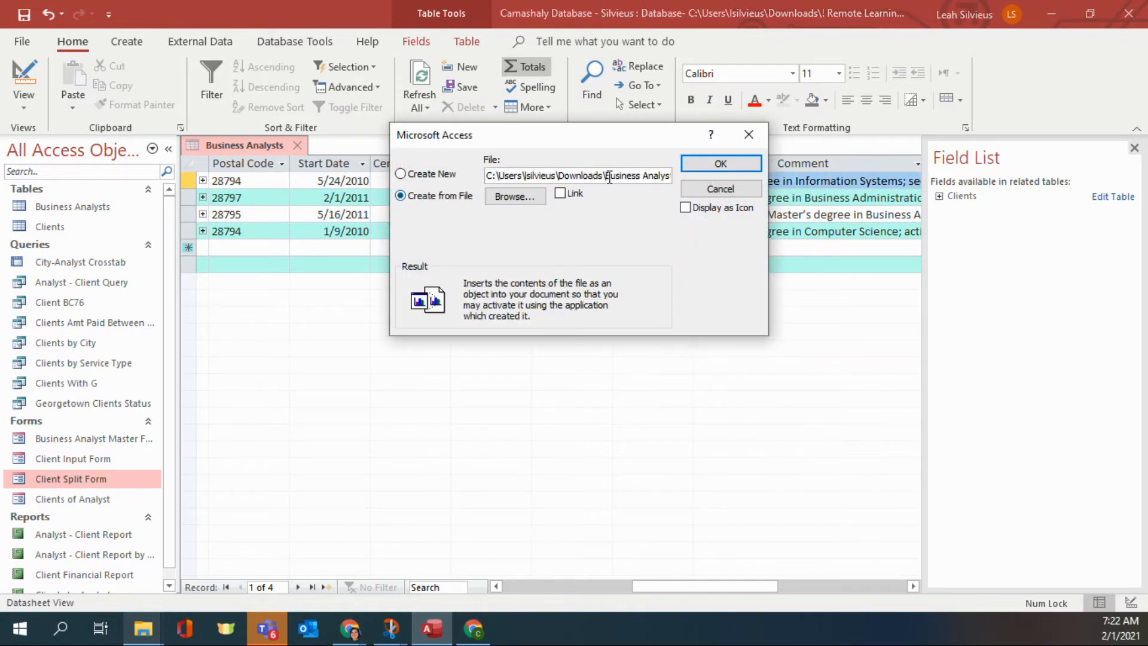
click(542, 201)
click(601, 258)
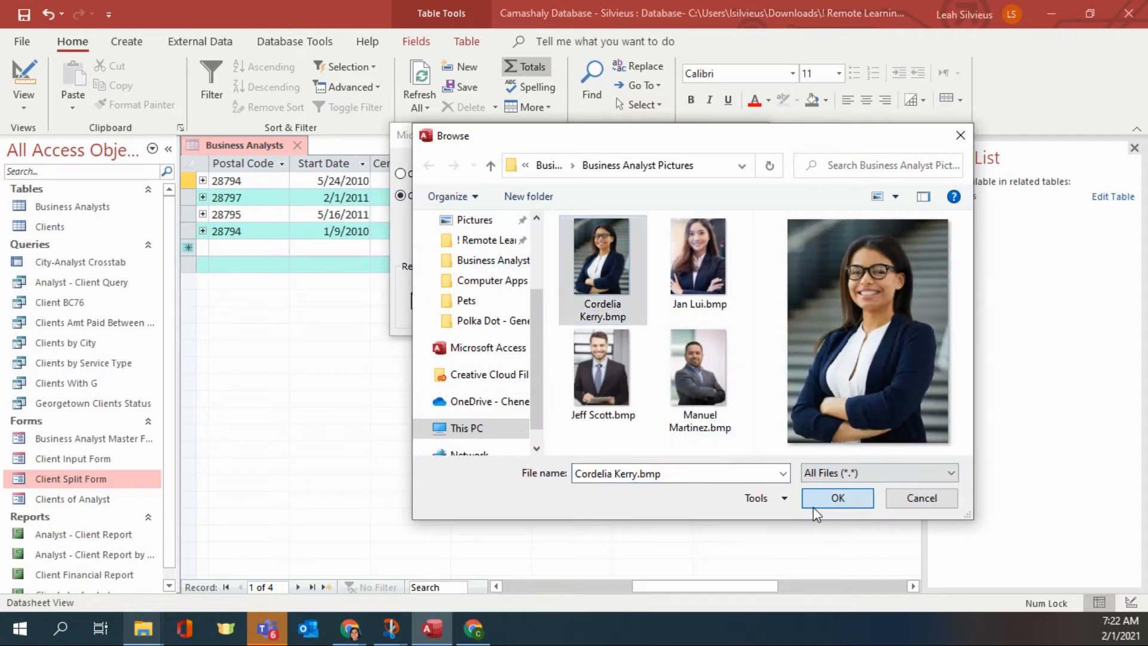
click(817, 504)
click(741, 161)
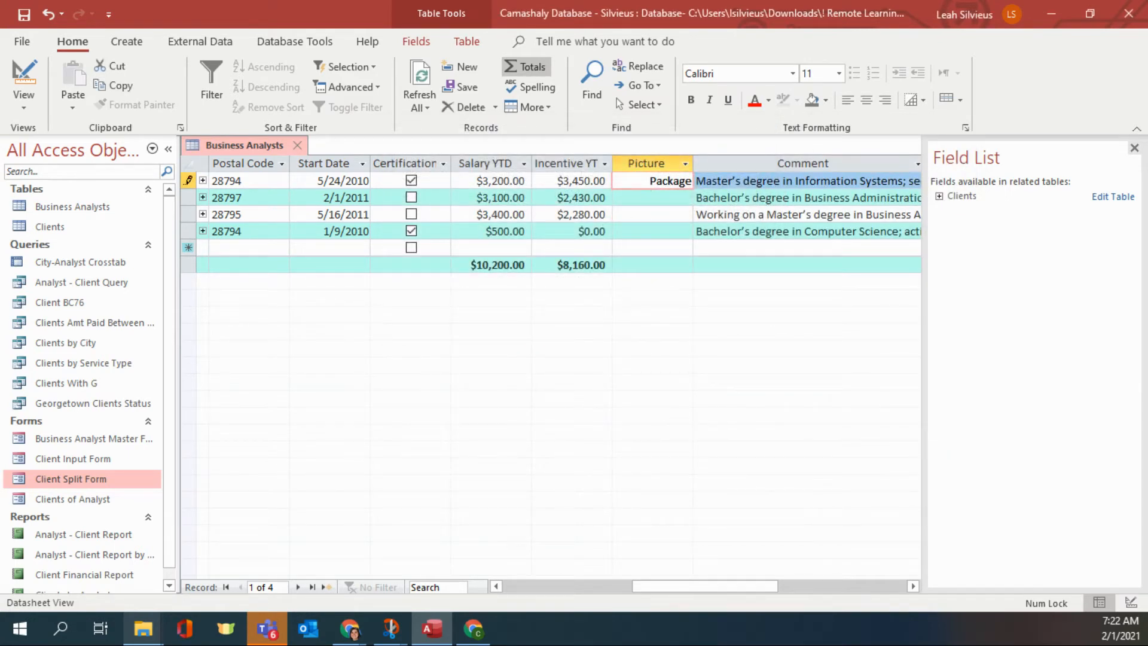
- Clear the first record's Picture field and insert a new Bitmap Image object in it
click(636, 181)
key(Delete)
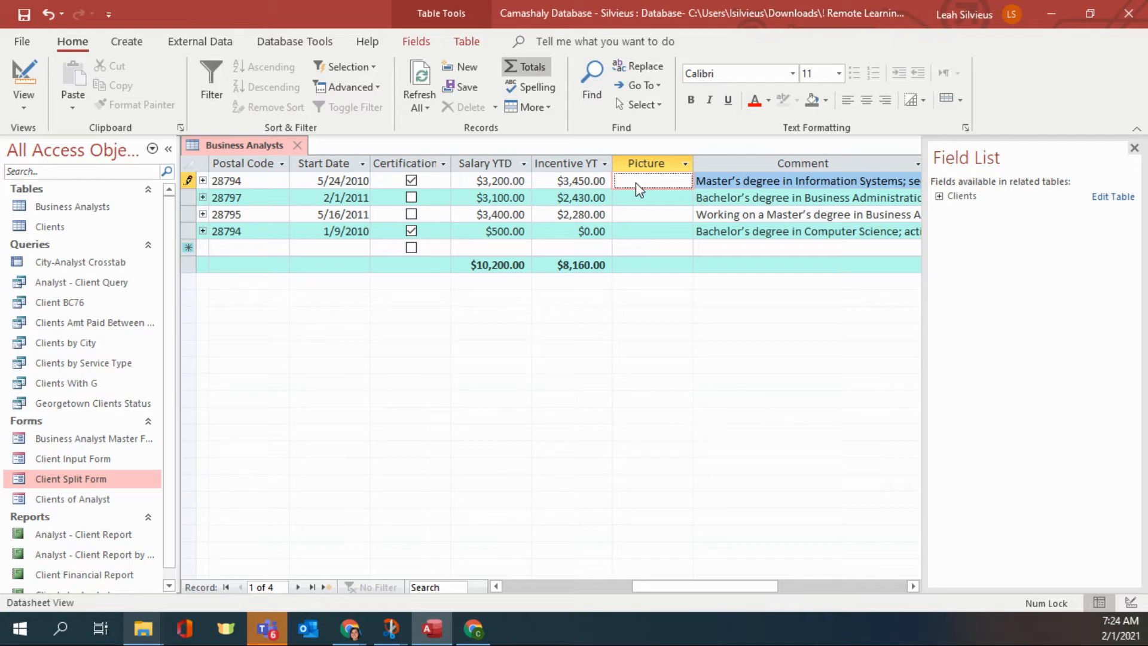
right_click(636, 182)
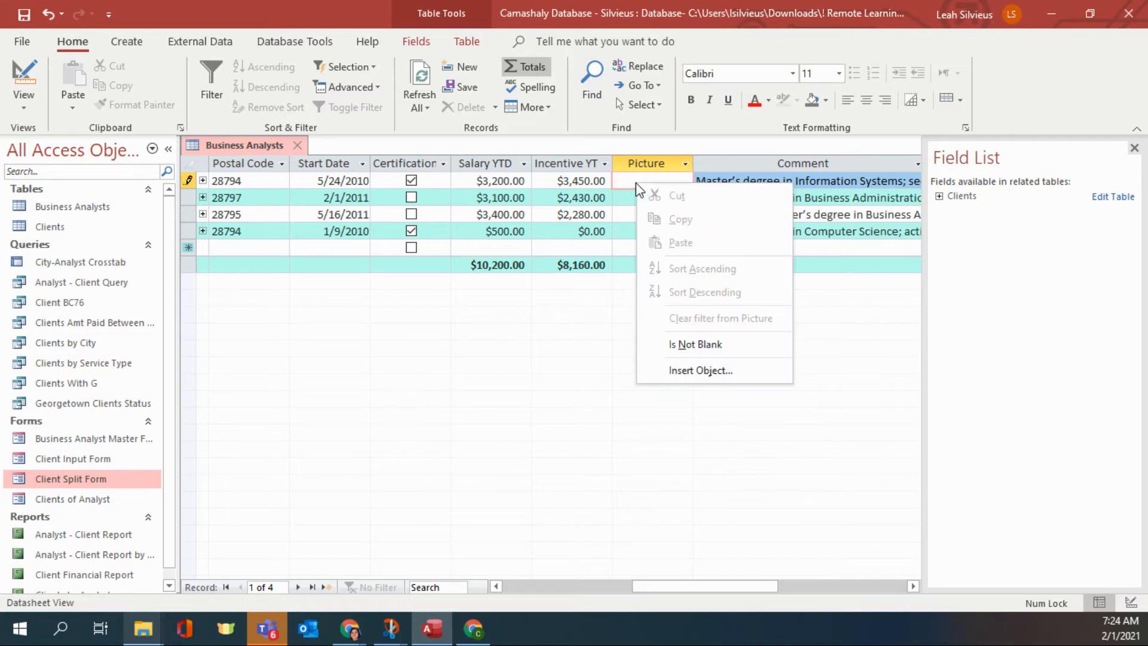
click(699, 371)
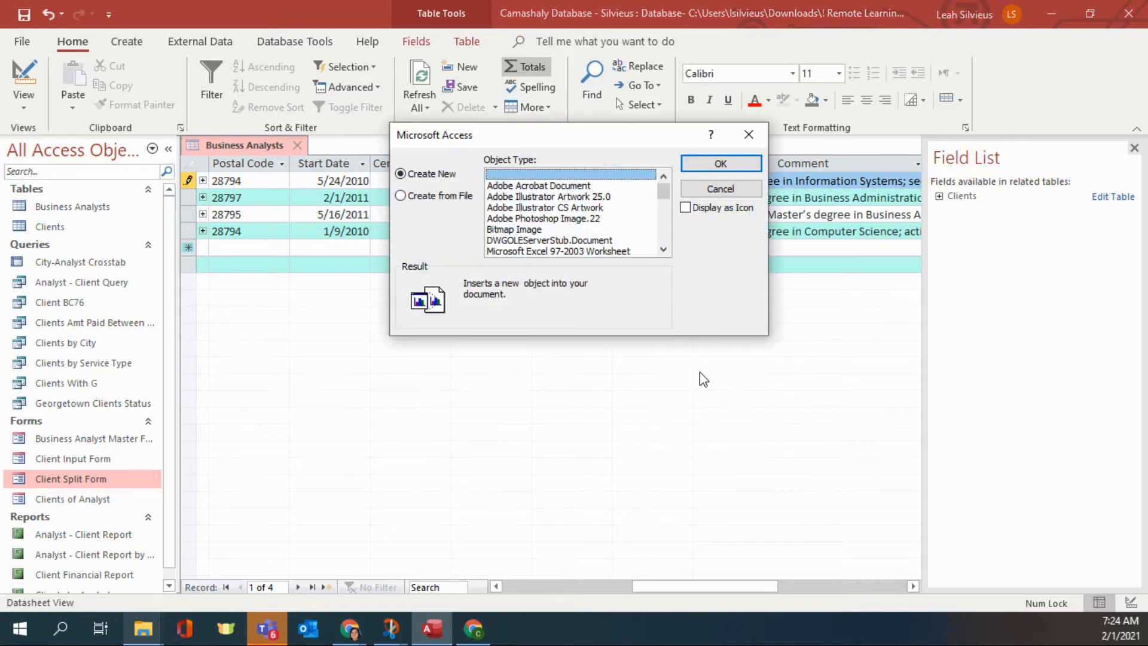
click(466, 197)
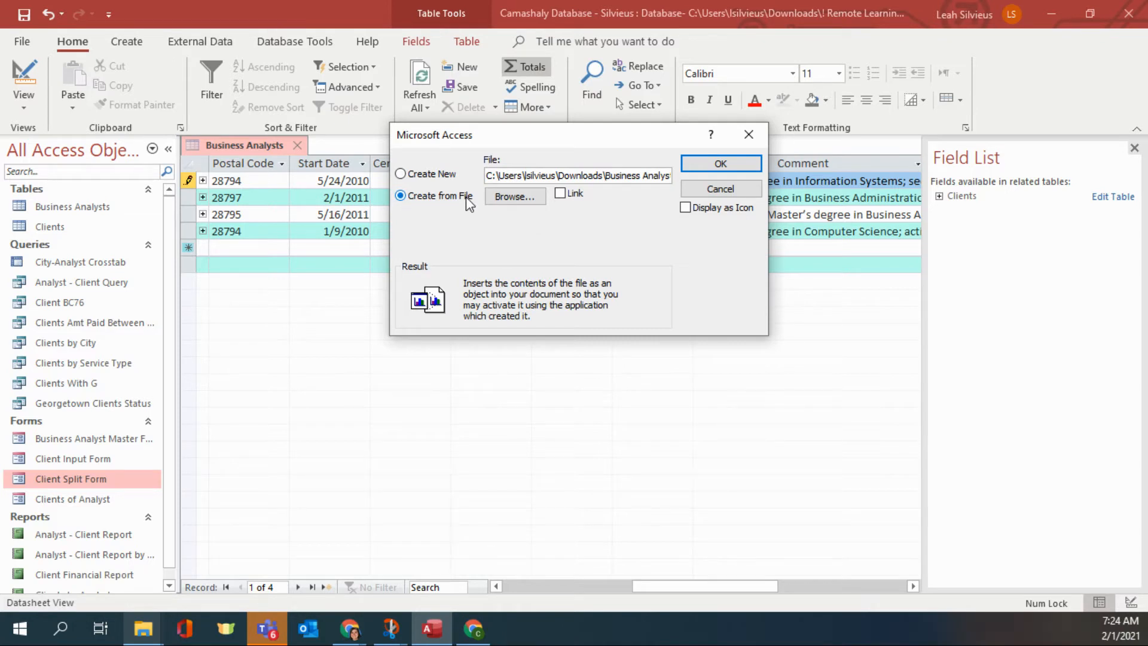
click(440, 177)
click(500, 231)
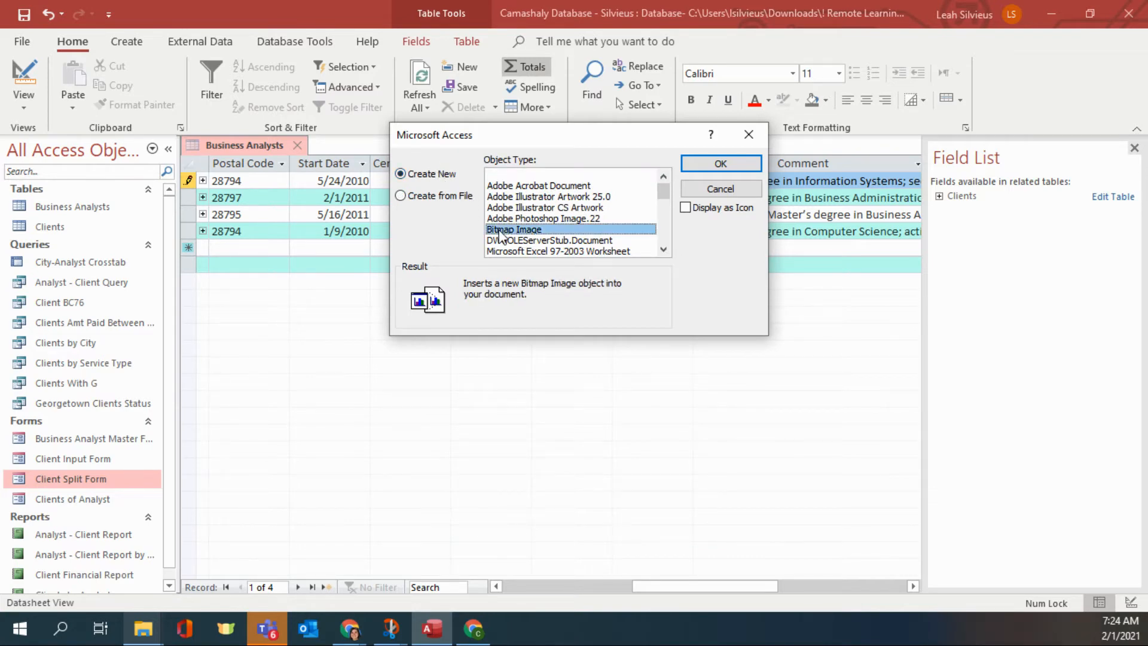
click(751, 165)
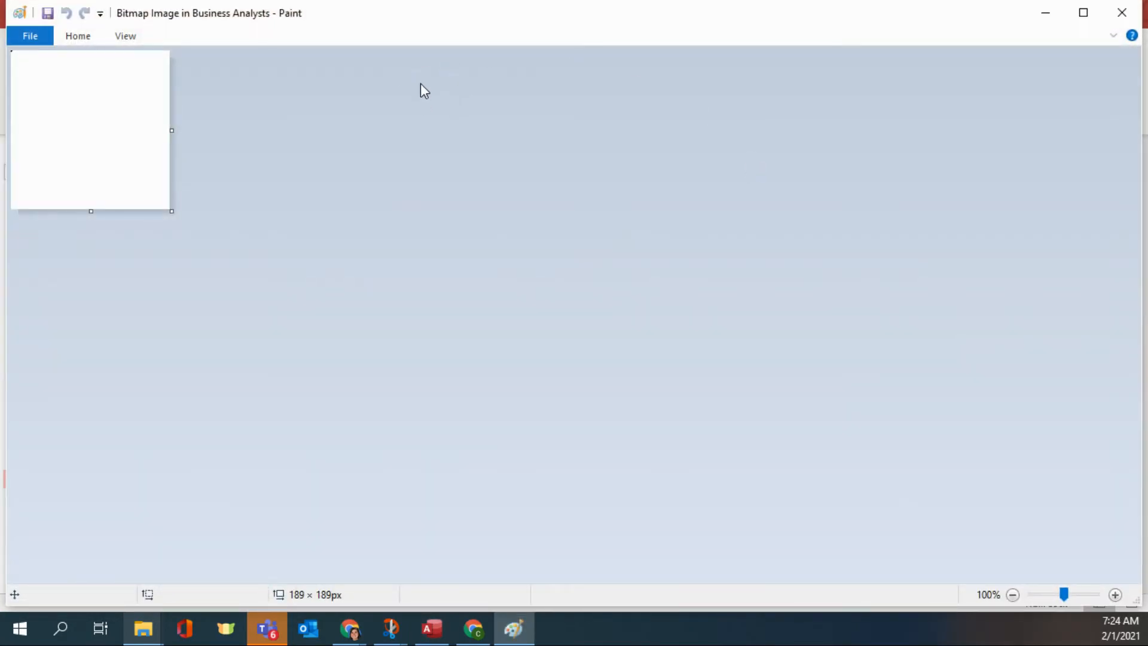
- Try to transfer the BMP file of the woman with glasses from the Business Analyst Pictures folder straight into the blank embedded bitmap
mouse_move(139, 635)
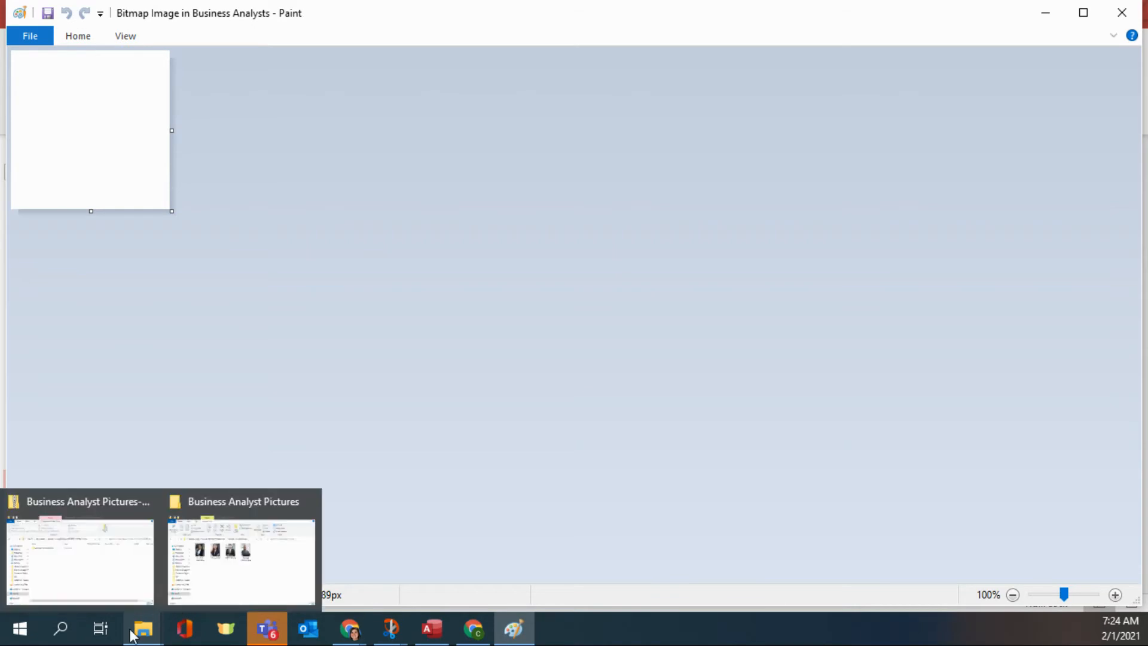
click(216, 592)
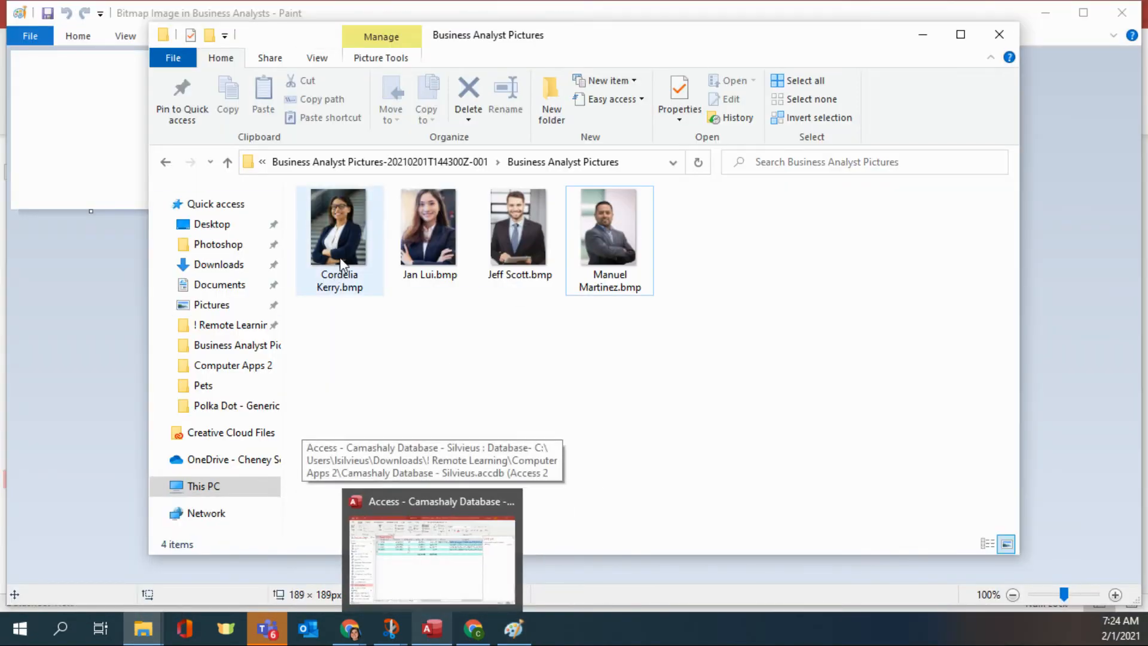
click(342, 263)
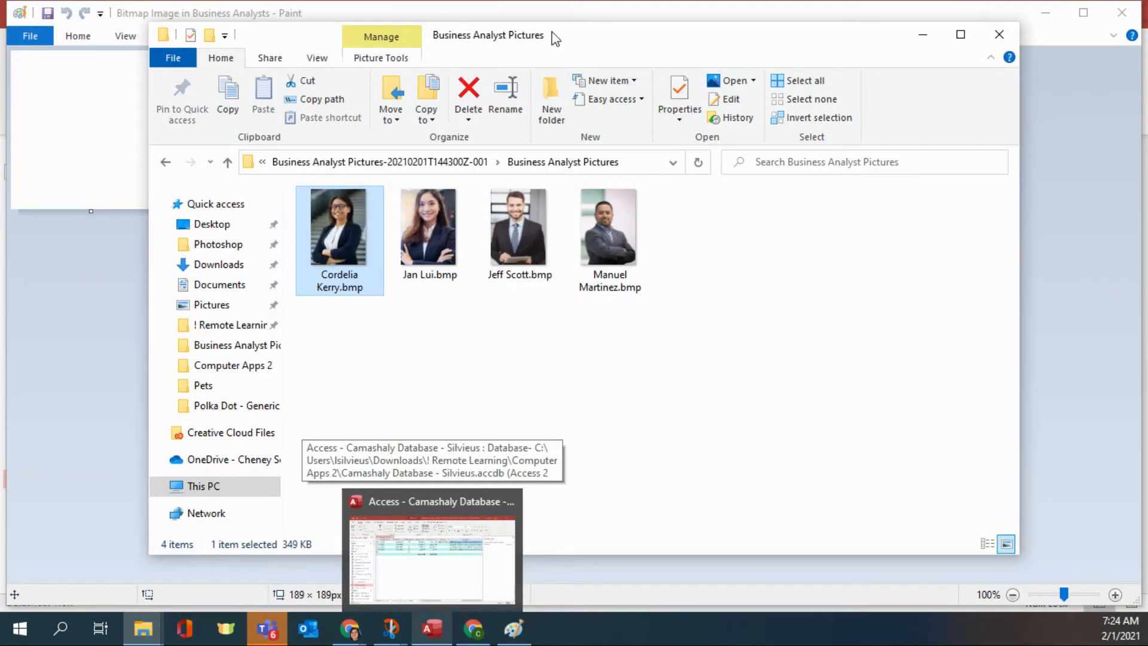
drag(555, 39, 708, 29)
drag(489, 244, 110, 155)
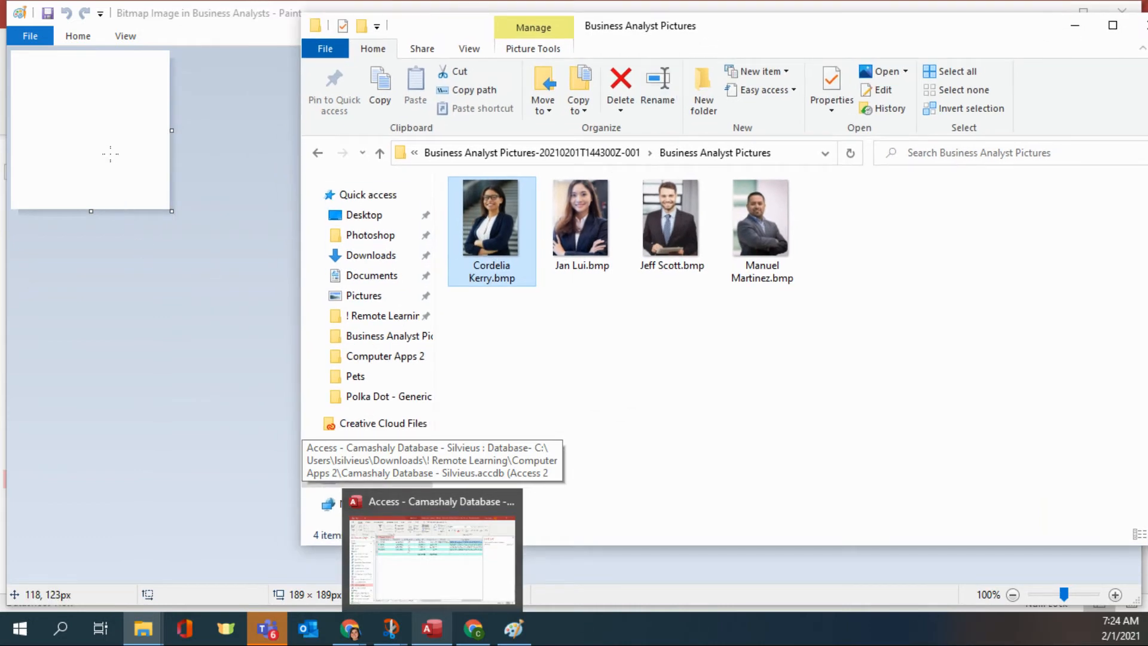
drag(492, 230, 84, 158)
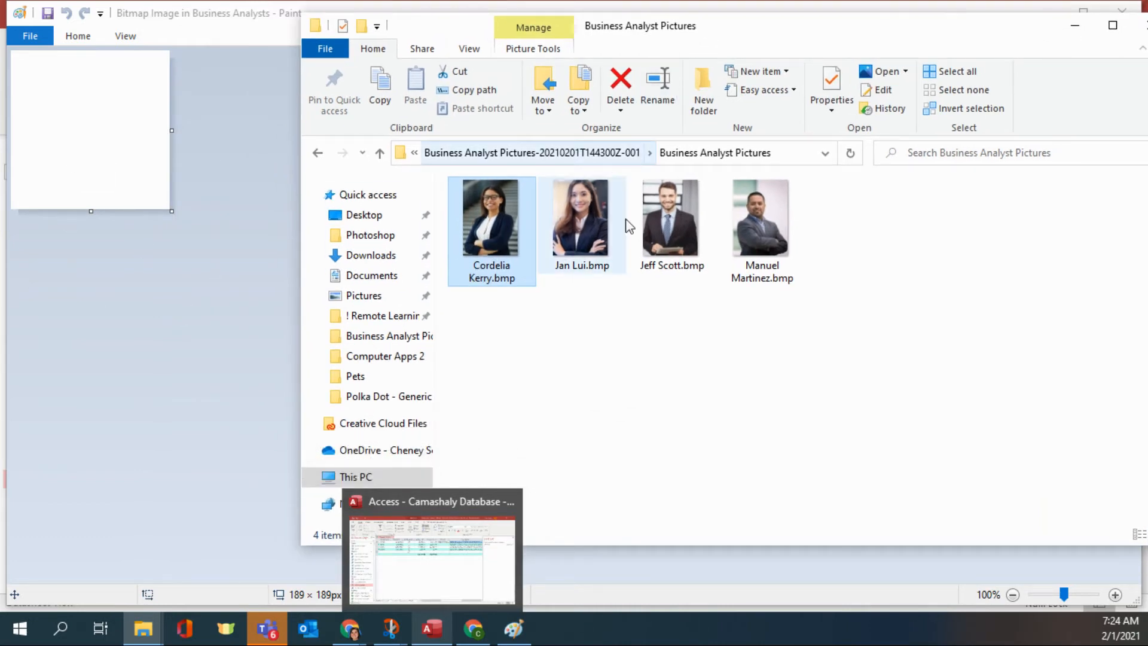
right_click(512, 235)
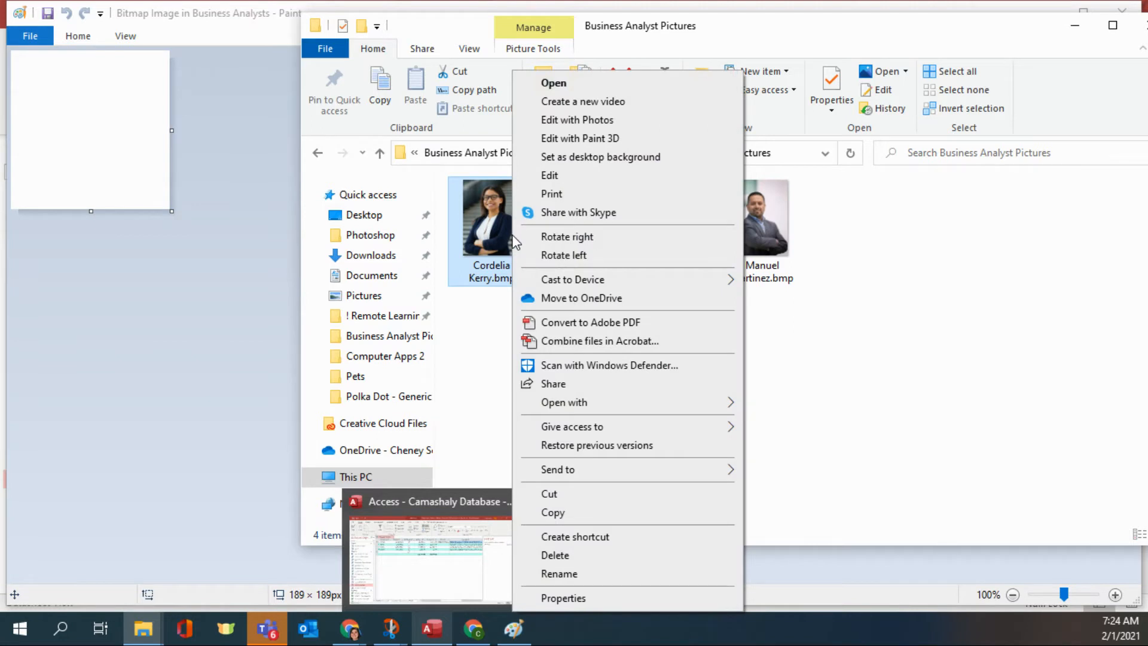
click(615, 512)
click(205, 12)
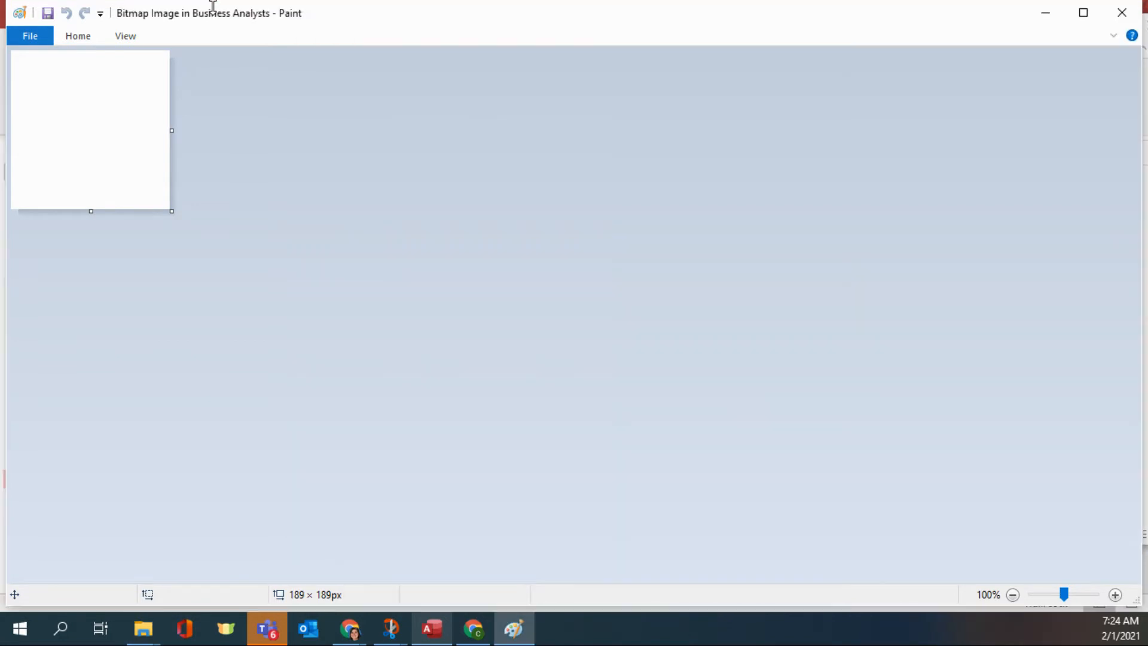
- Open the BMP portrait of the woman with glasses in Paint and place its window beside the blank embedded bitmap
click(143, 628)
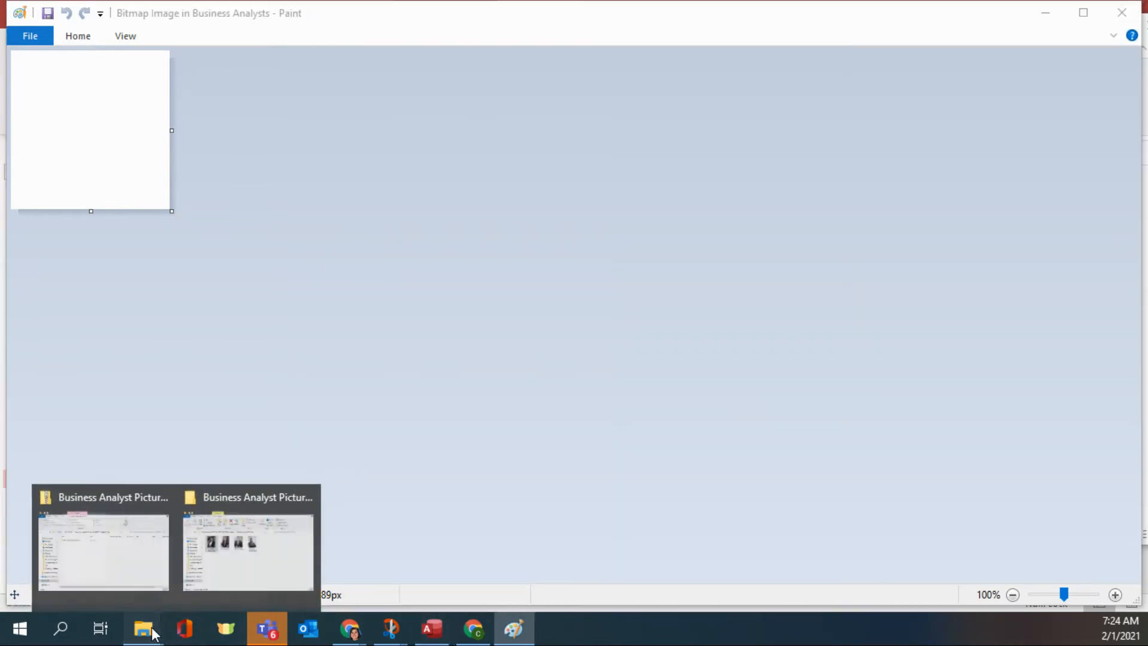
click(230, 567)
right_click(496, 222)
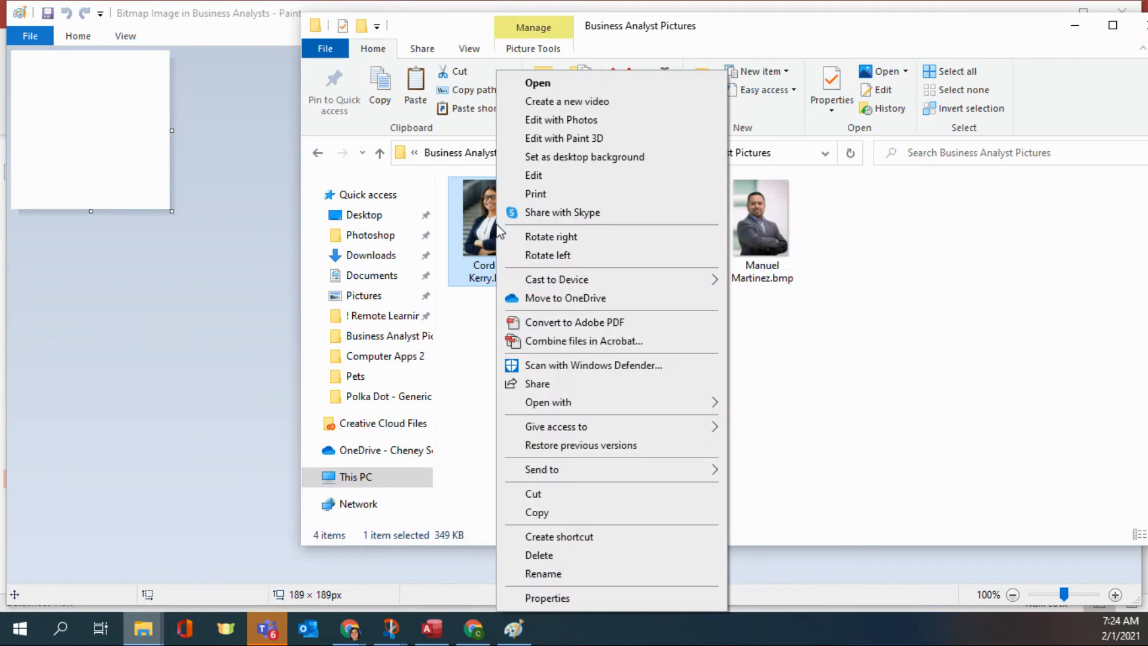
mouse_move(592, 407)
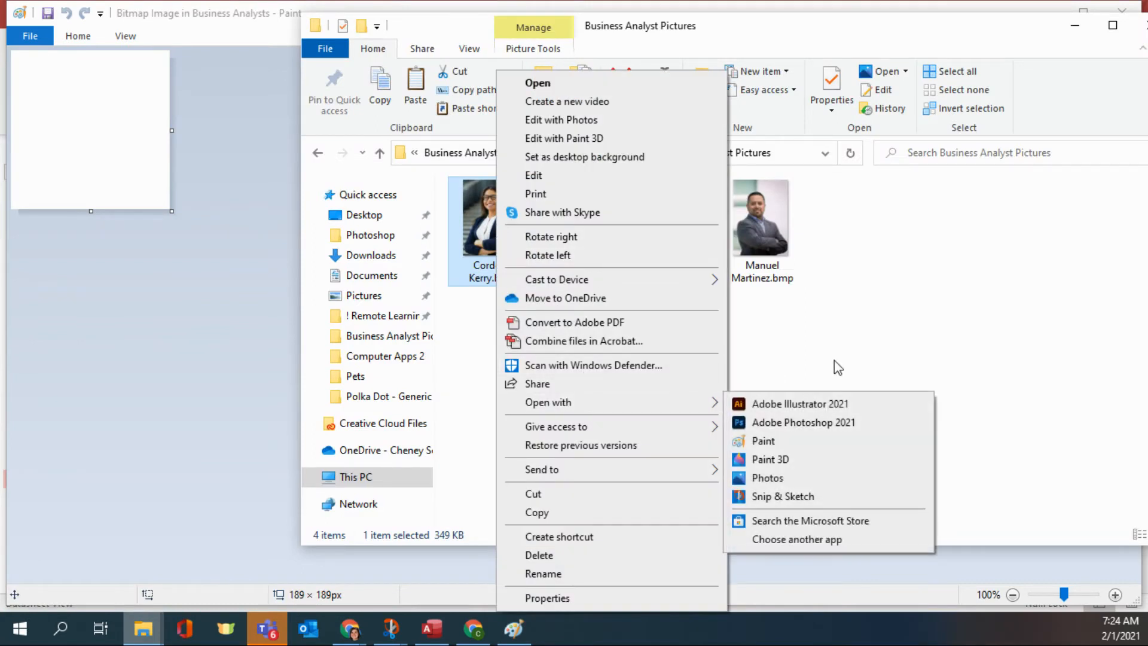
click(815, 443)
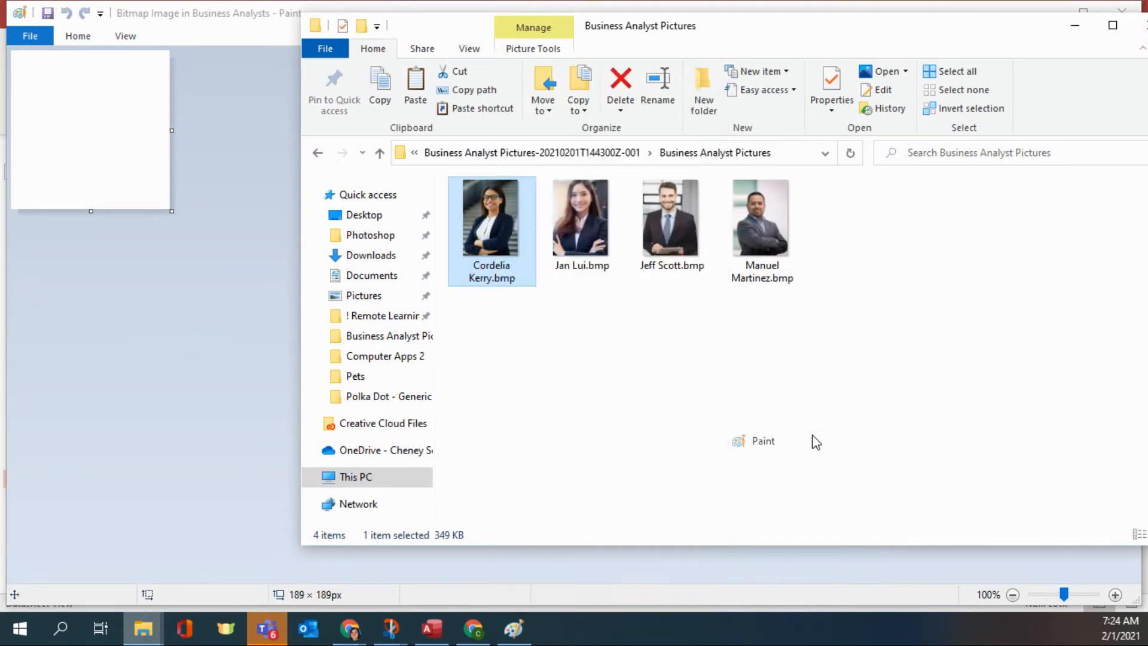
drag(230, 18, 594, 21)
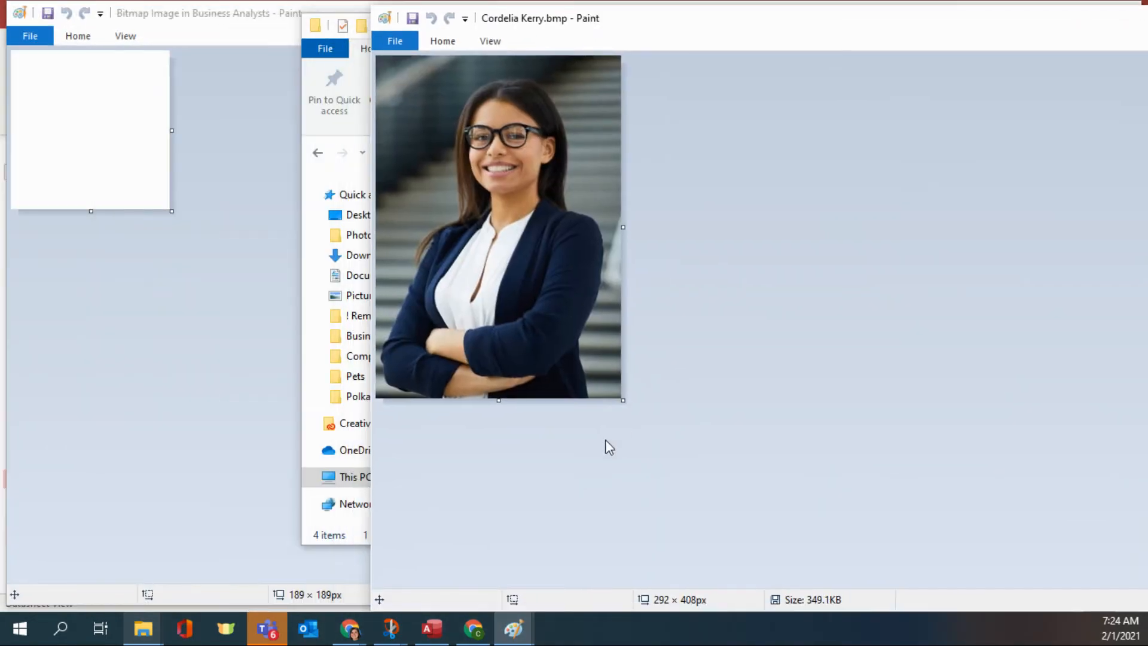
- Copy the entire portrait and paste it into the embedded bitmap of the Business Analysts table
click(440, 43)
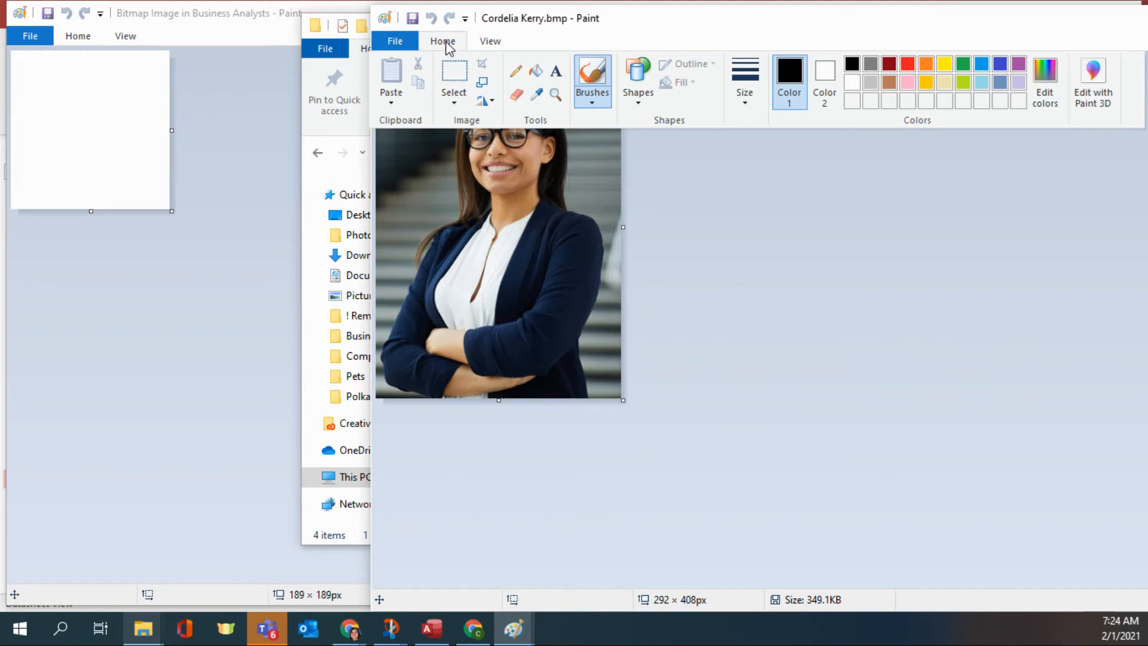
click(454, 103)
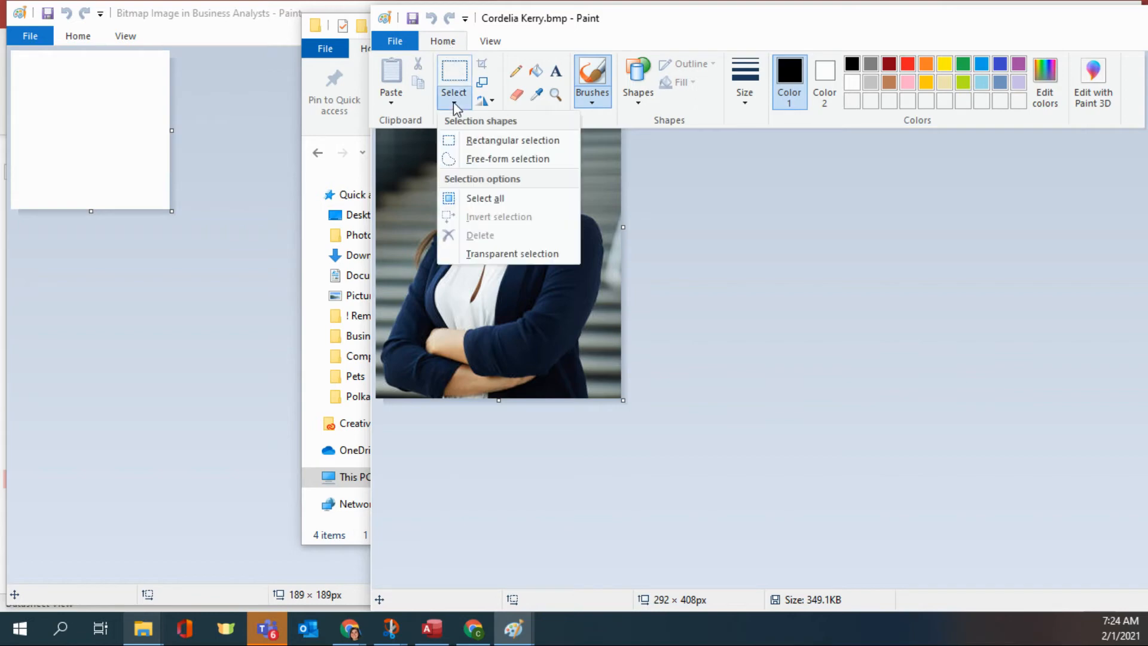
click(485, 201)
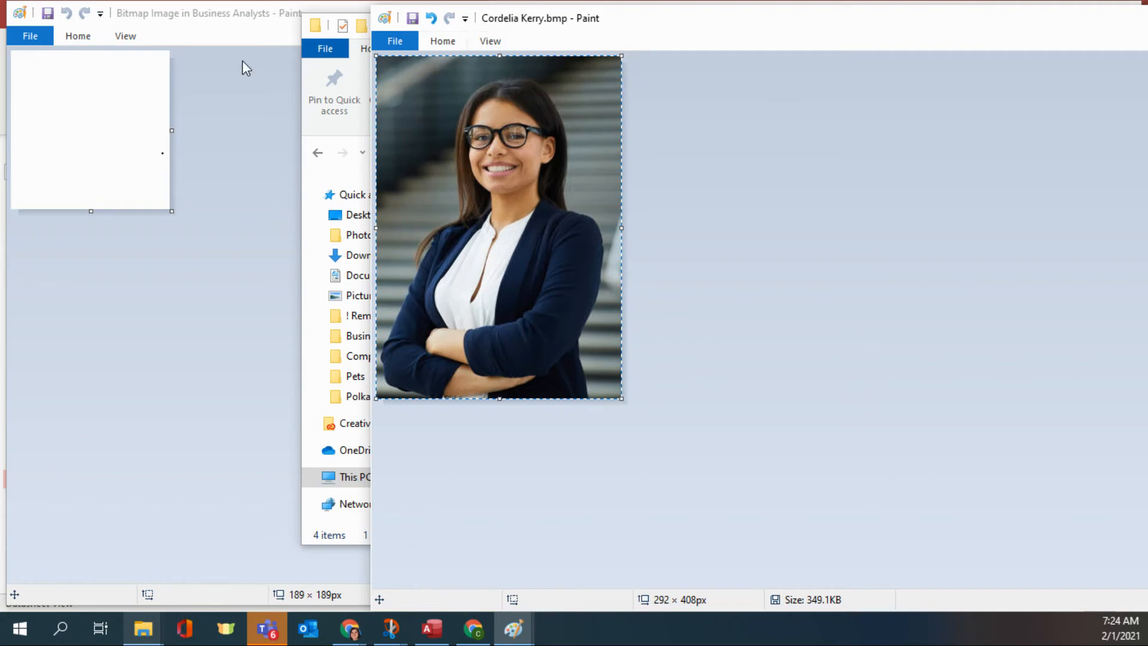
click(211, 12)
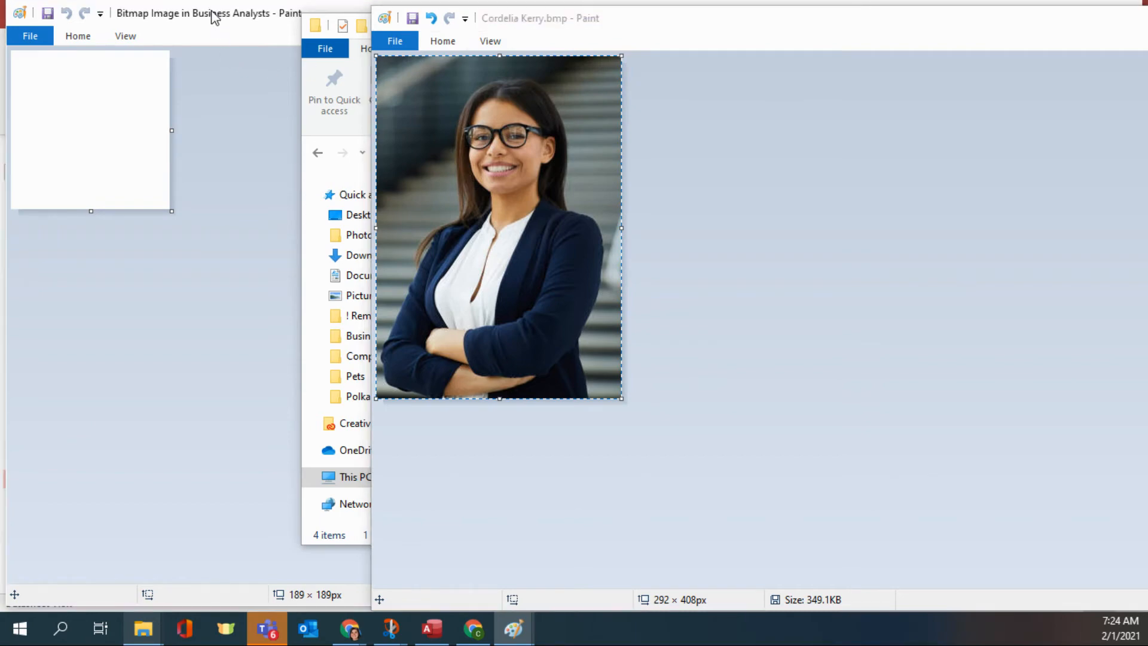
key(ctrl+v)
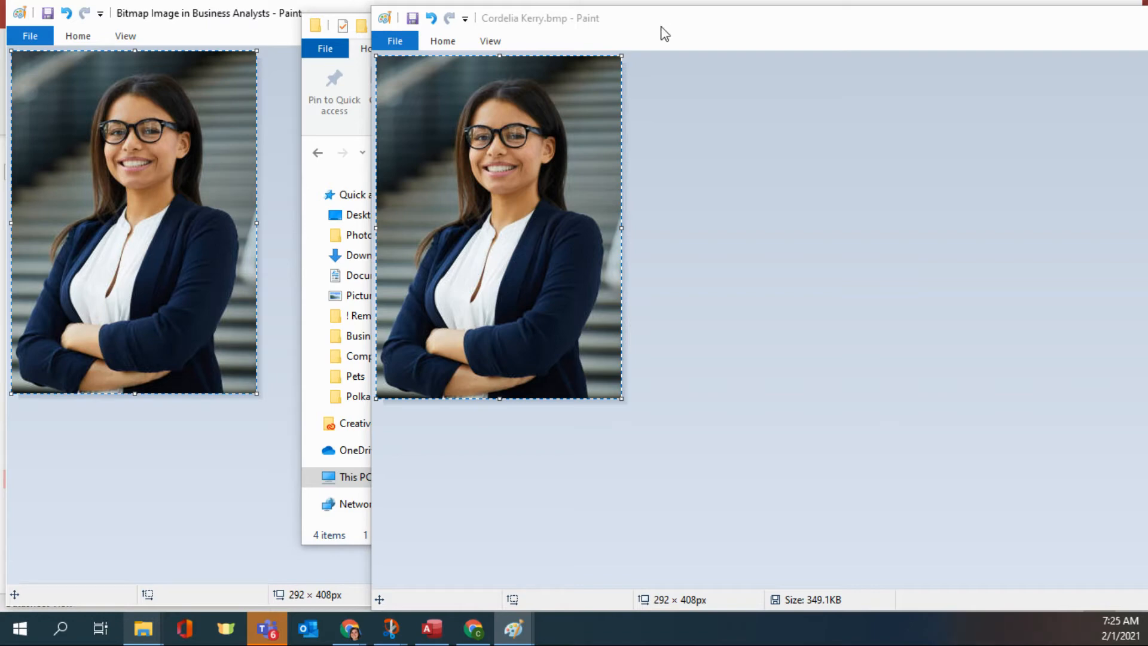
- Save the embedded bitmap, close its Paint window, and switch to Access to commit the first record
drag(649, 26, 775, 27)
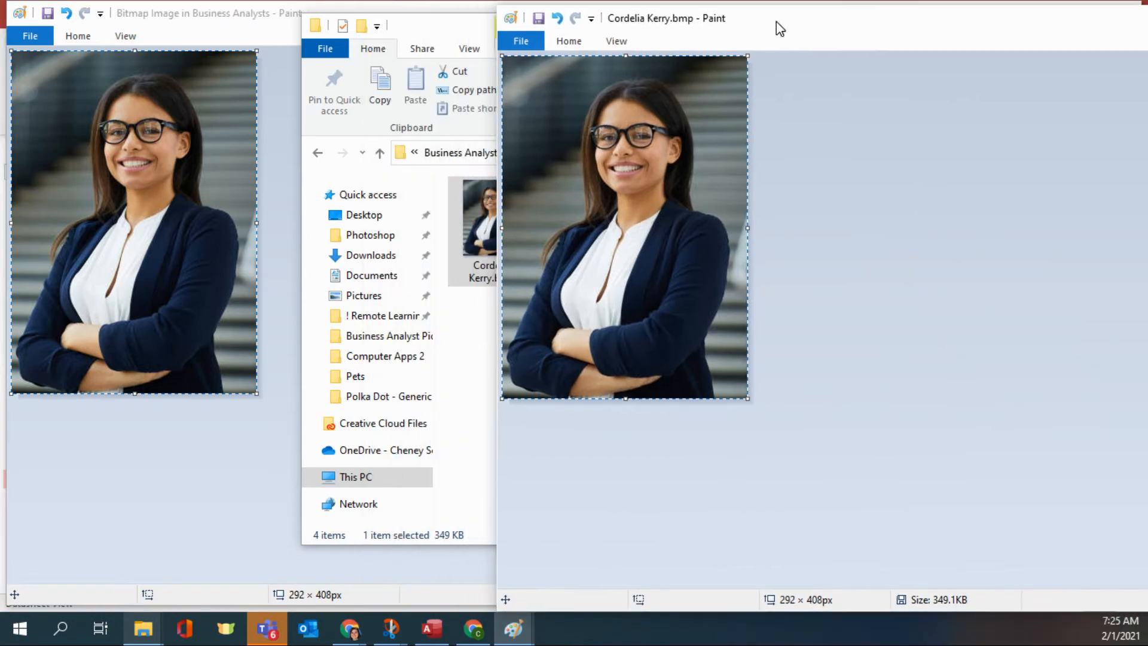
double_click(241, 39)
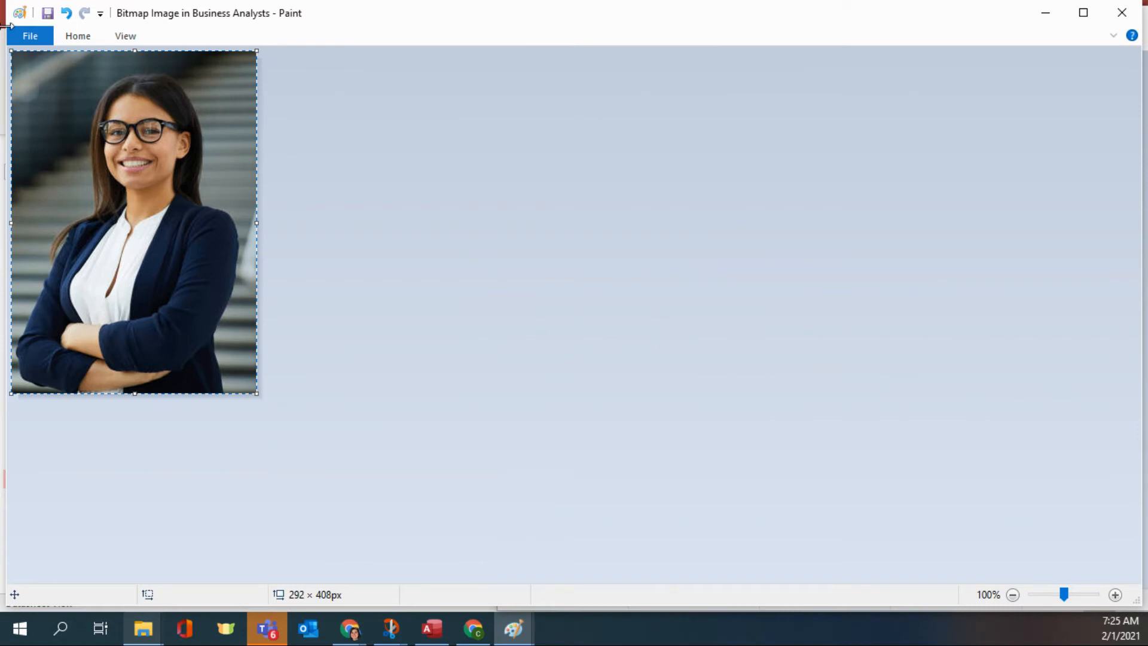
click(48, 14)
key(alt+Tab)
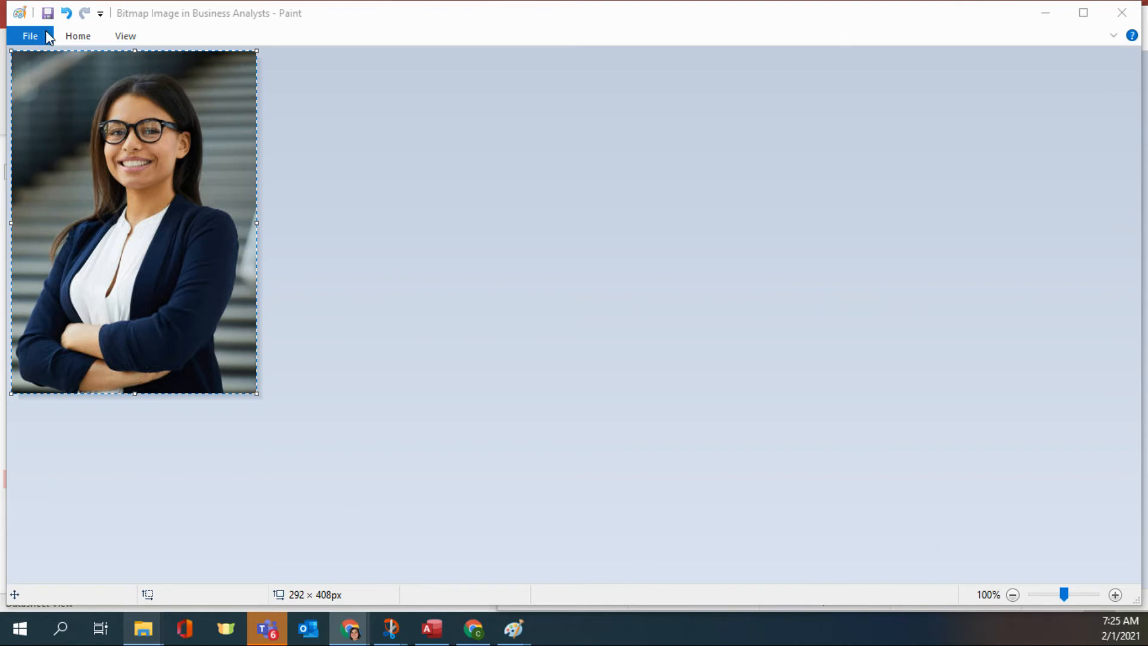
click(48, 13)
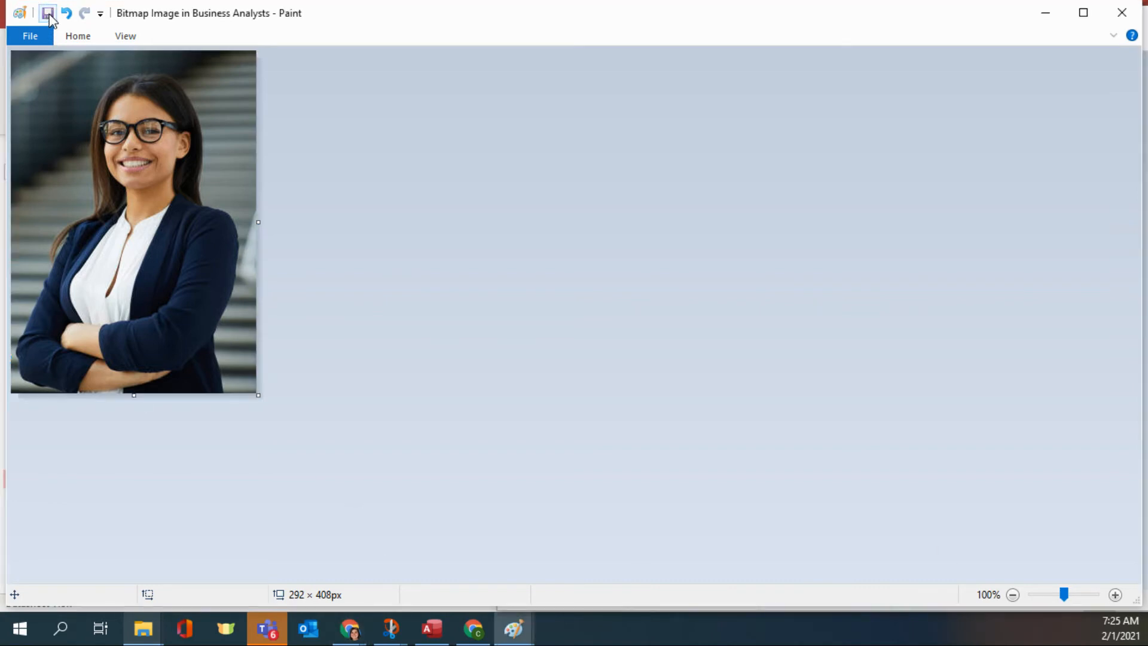
click(1111, 24)
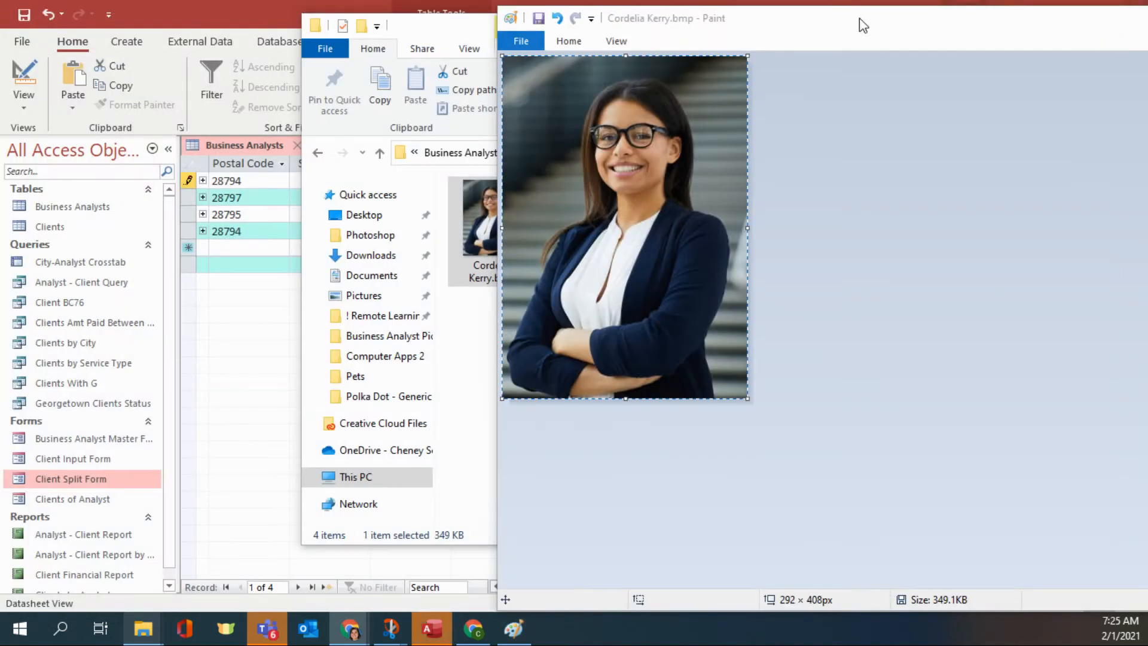
click(253, 17)
click(643, 199)
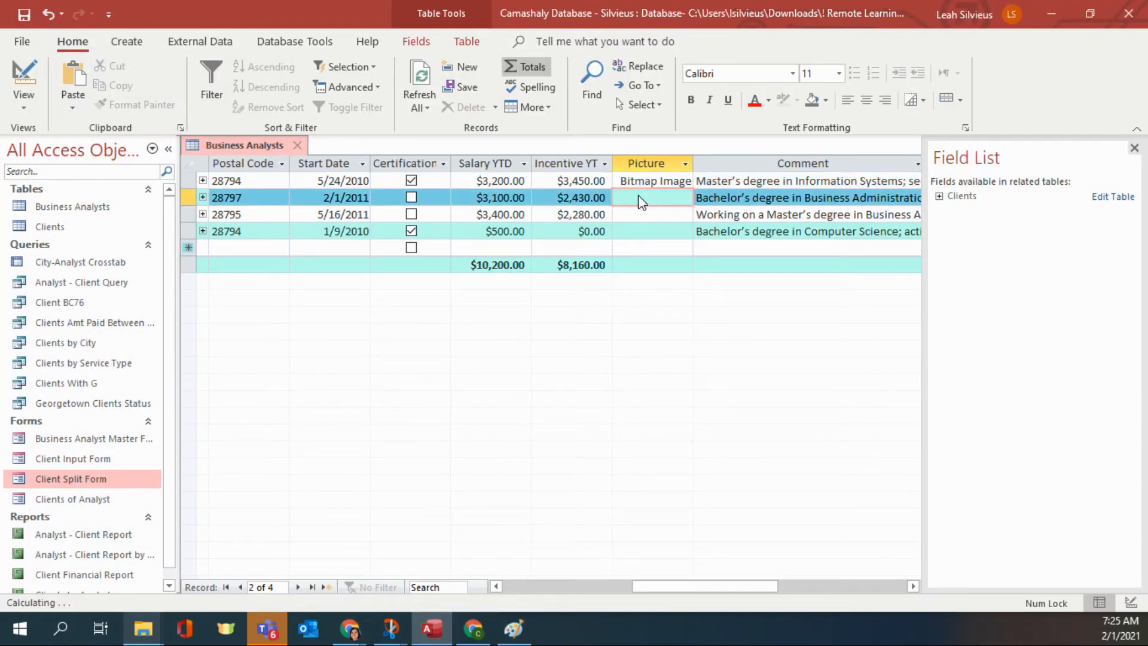
- Check the first analyst's portrait in the Business Analyst Master Form, and close the form
click(667, 183)
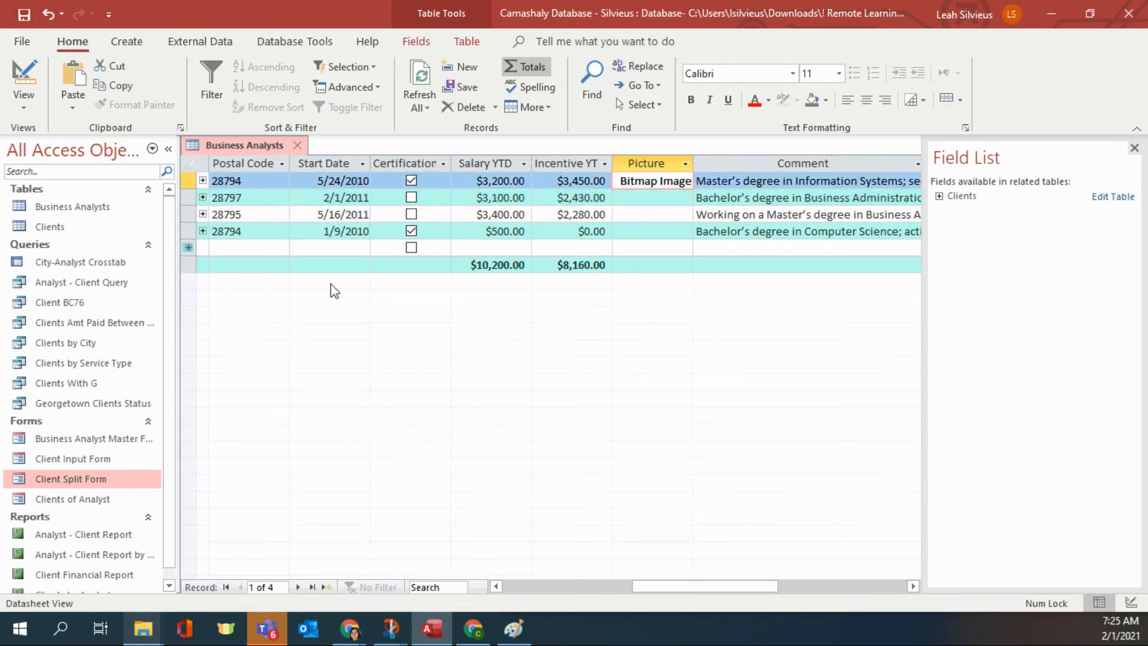
double_click(82, 441)
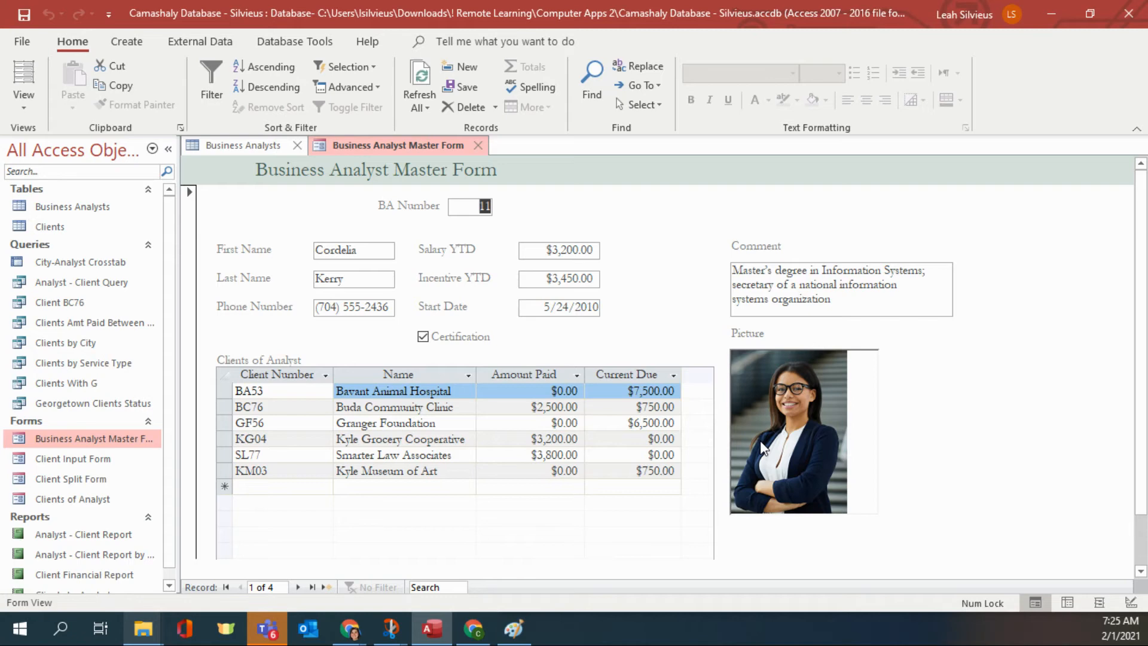
click(478, 146)
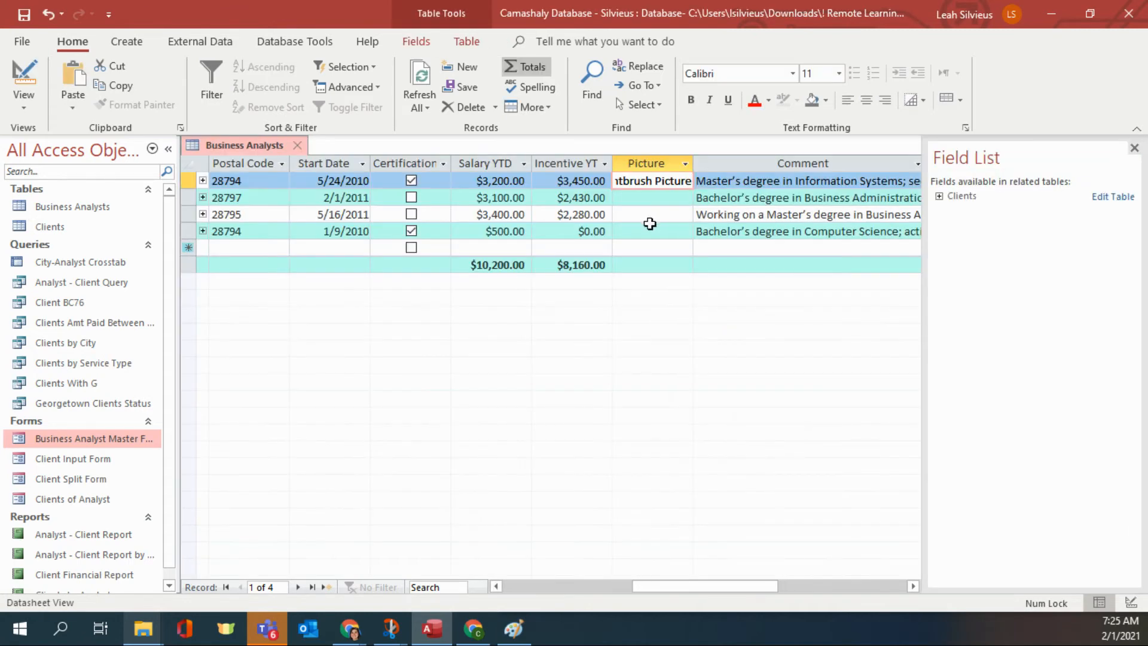
- Insert a new Bitmap Image object in the Picture field of the second Business Analysts record
click(660, 199)
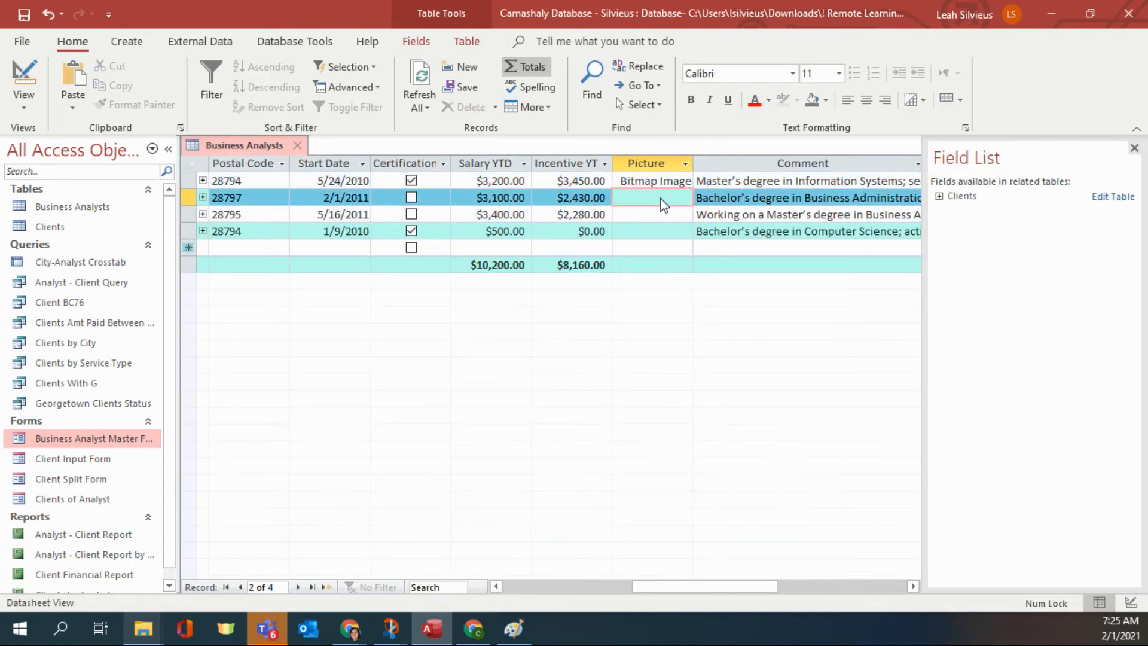
right_click(660, 199)
click(735, 386)
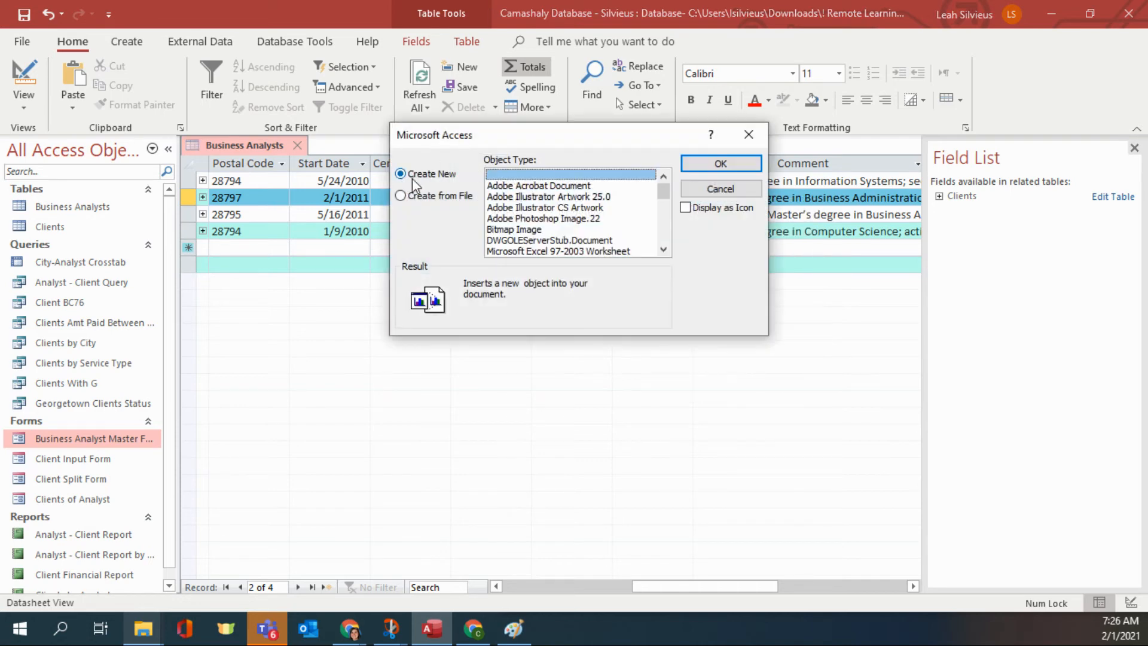
click(534, 231)
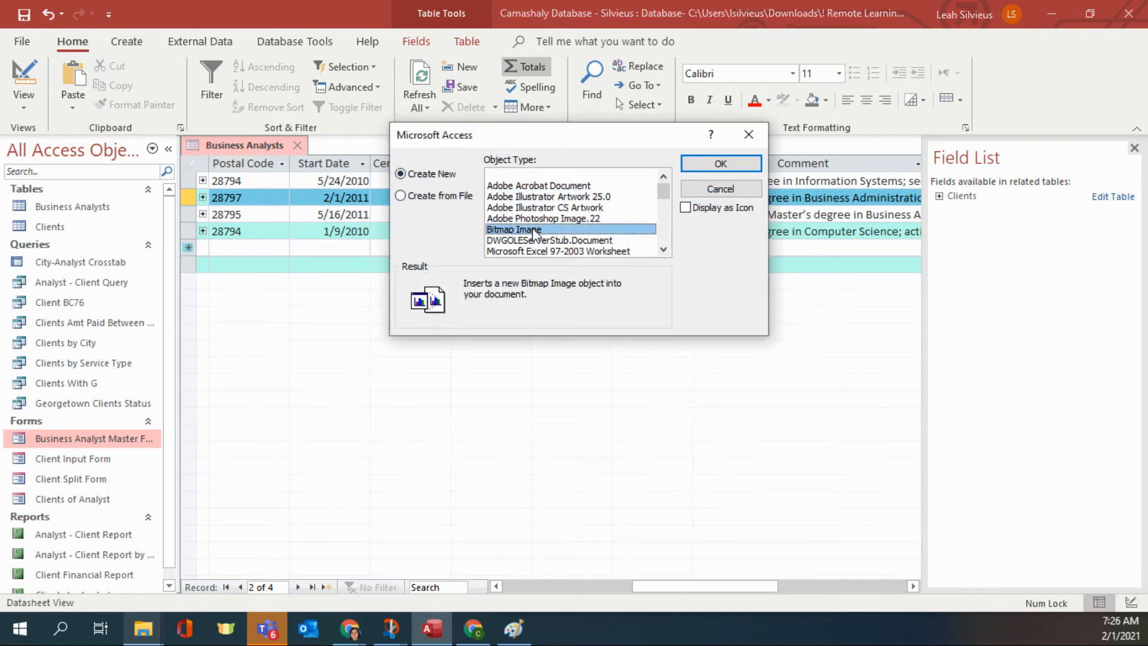
click(694, 159)
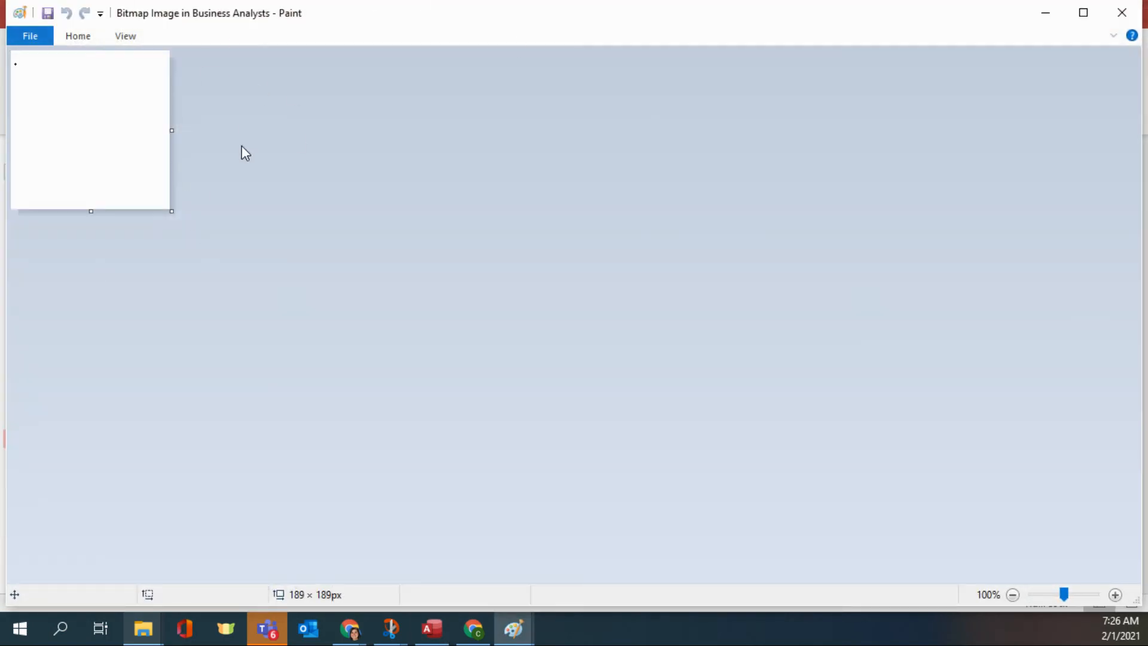
- Open the BMP portrait of the dark-haired man with folded arms from the Business Analyst Pictures folder in Paint
click(143, 627)
click(196, 577)
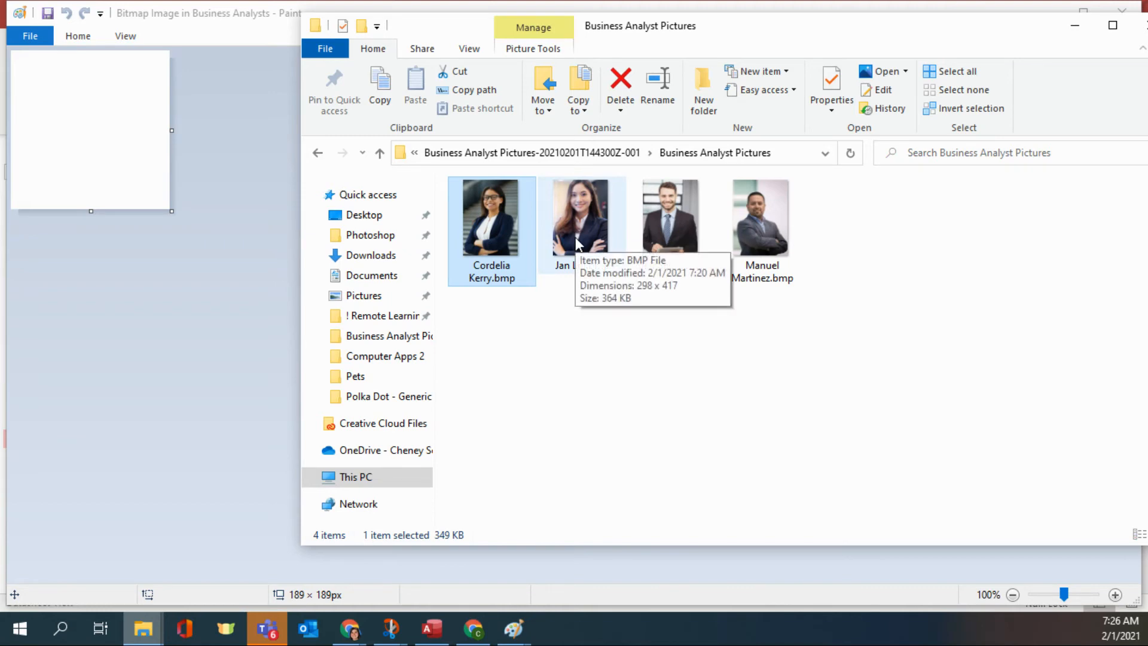
click(772, 251)
right_click(772, 252)
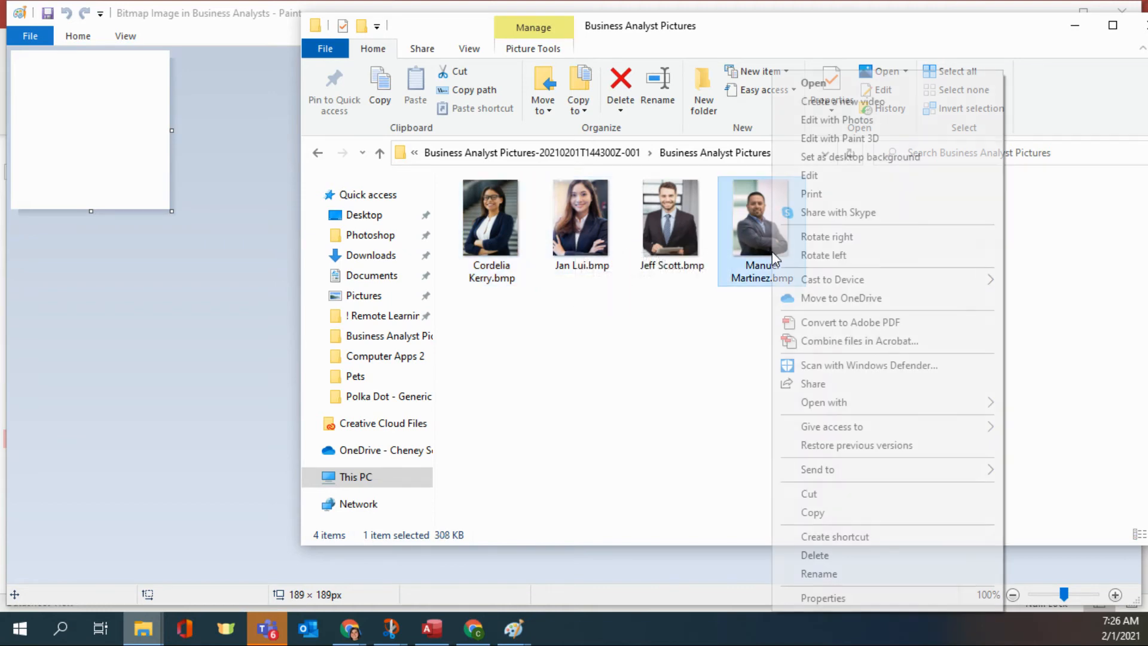
mouse_move(845, 404)
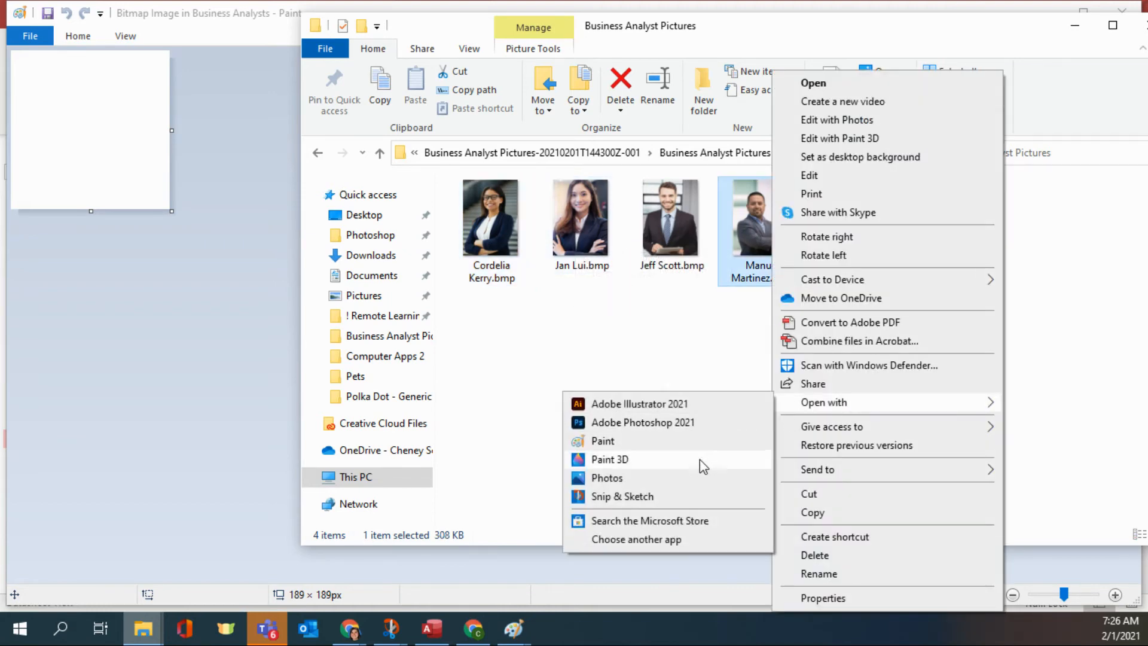
click(603, 440)
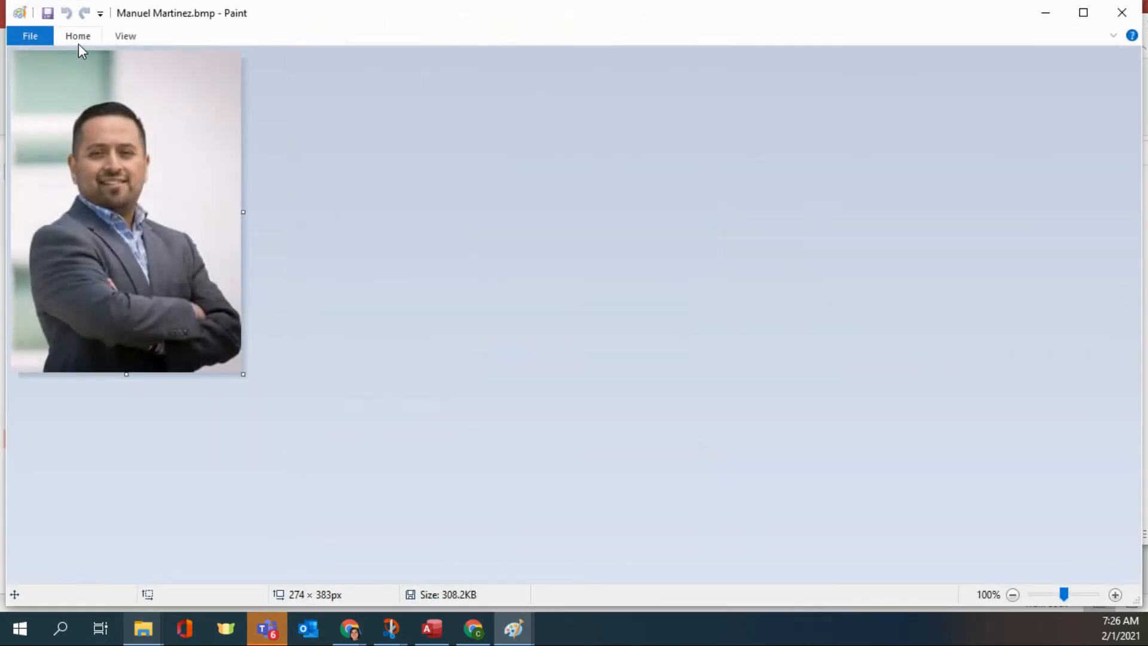
- Select and copy the entire portrait of the man with folded arms, and close its Paint window
click(77, 37)
click(116, 91)
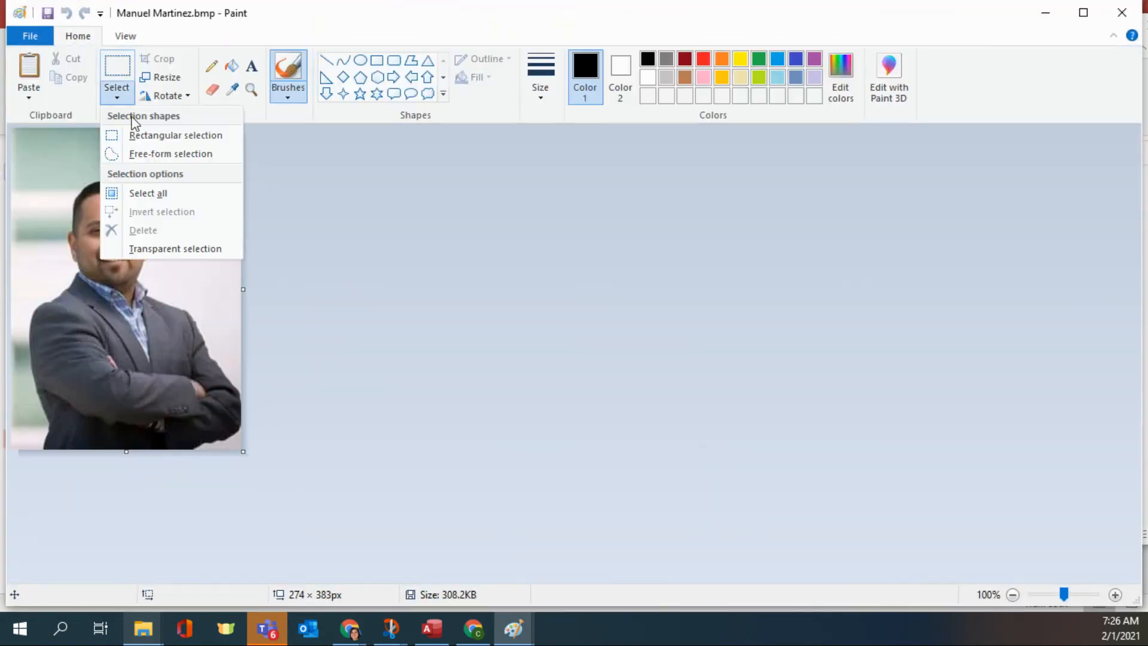
click(128, 99)
key(ctrl+a)
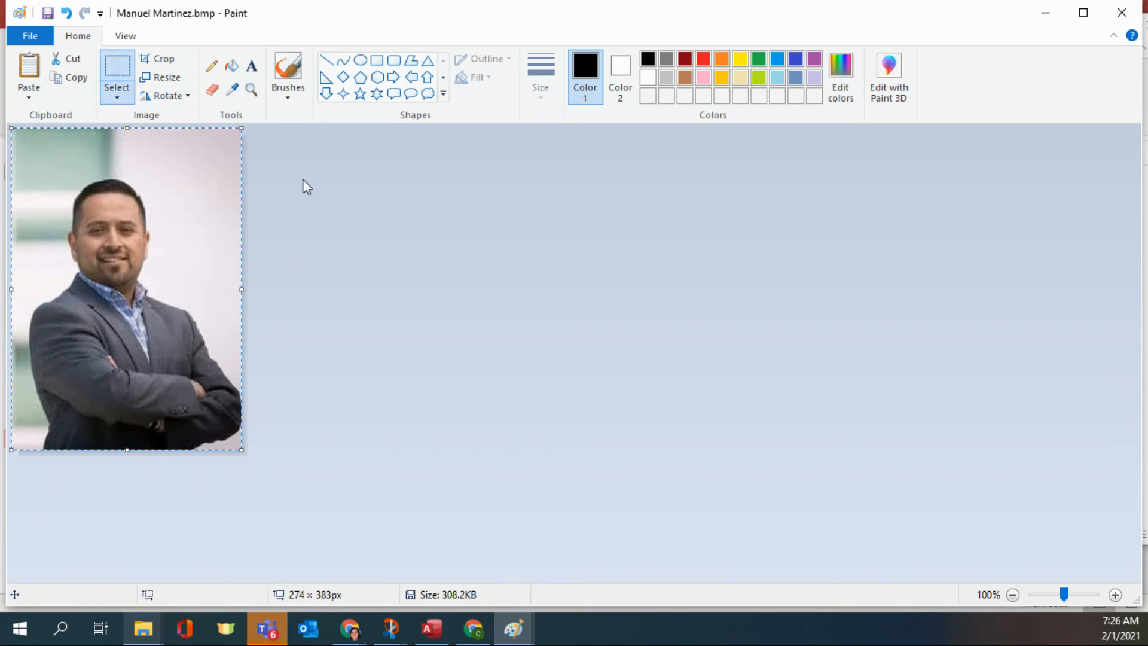
click(1122, 12)
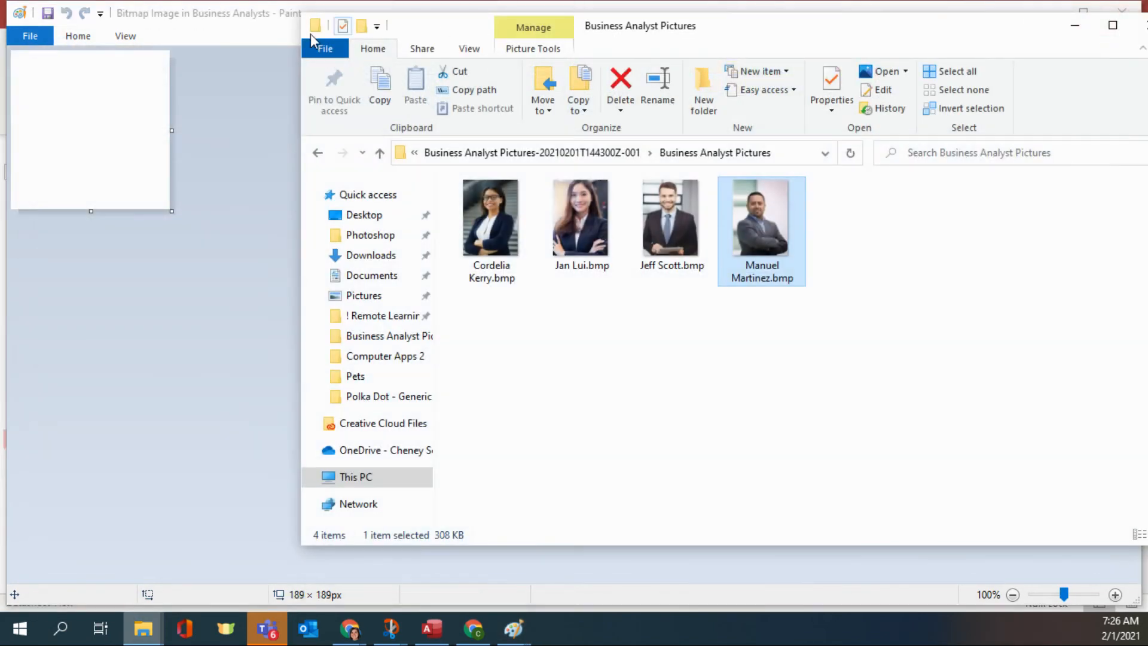
- Paste the copied portrait into the second record's blank embedded bitmap and close its Paint window to return to Access
click(250, 20)
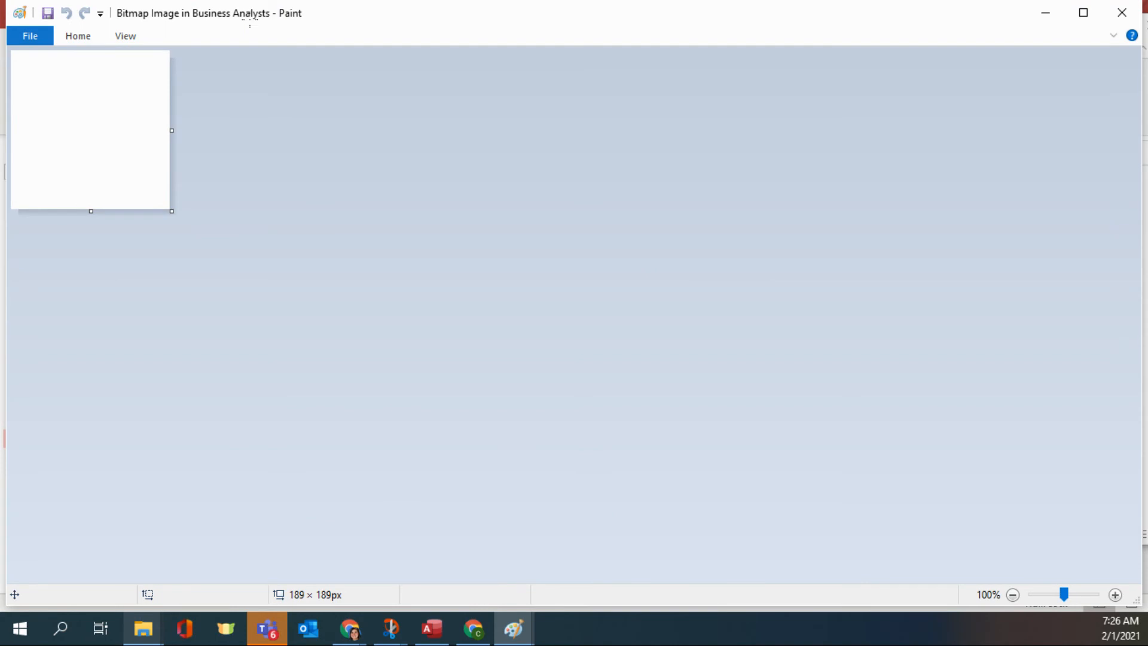
key(ctrl+v)
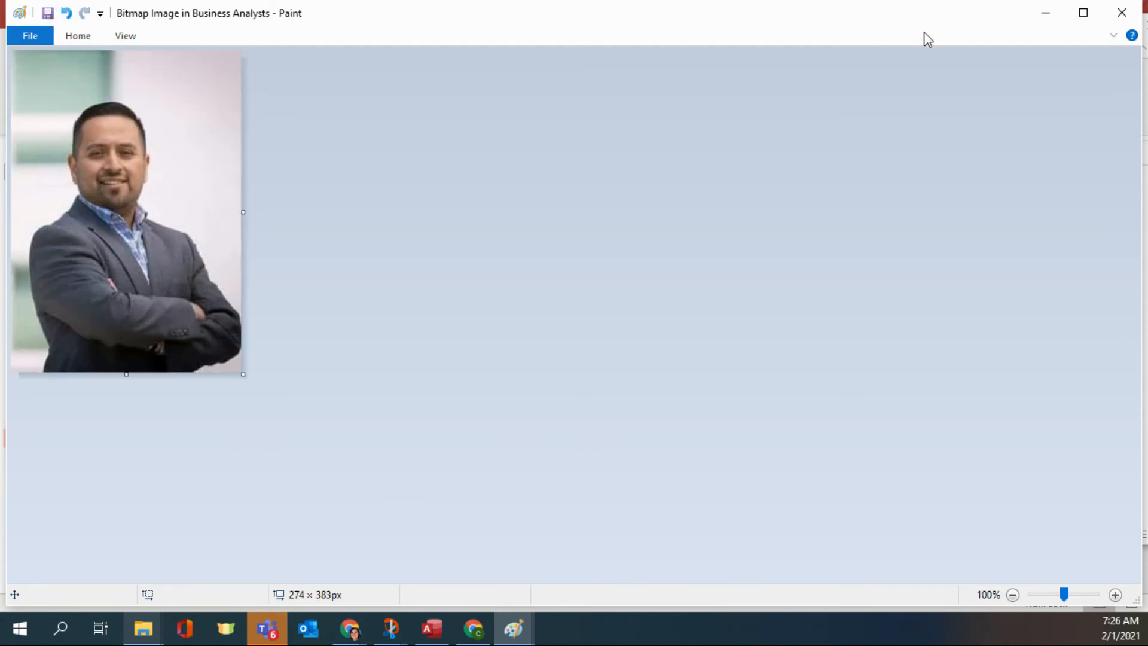
click(1118, 14)
click(269, 24)
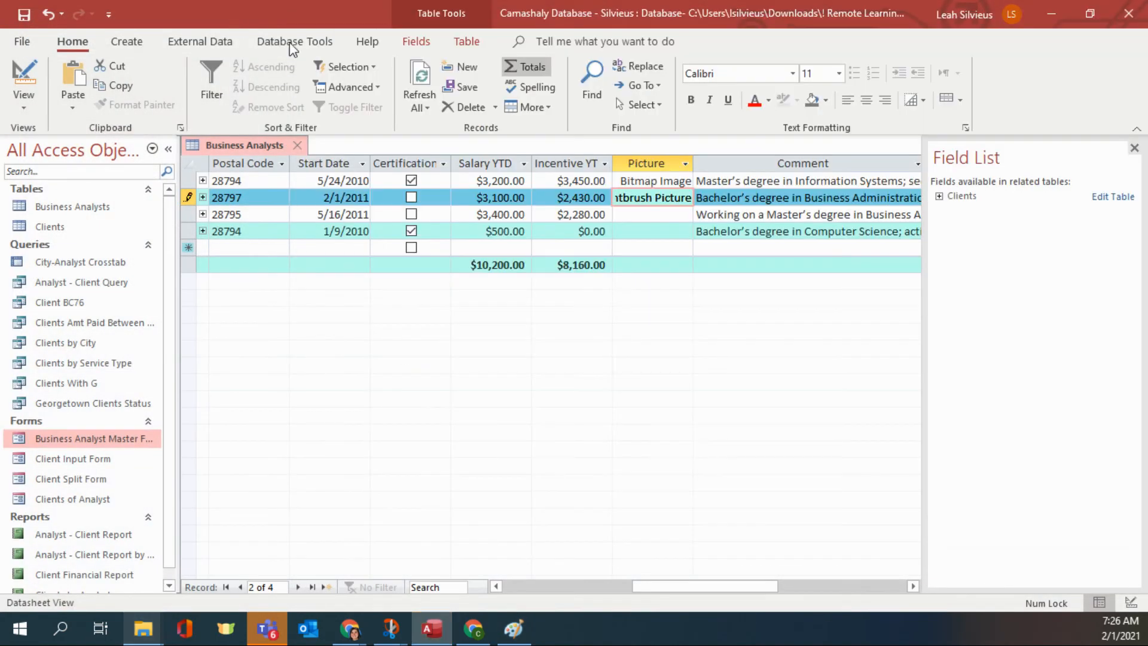
- Insert a new Bitmap Image object in the Picture field of the third Business Analysts record
click(651, 214)
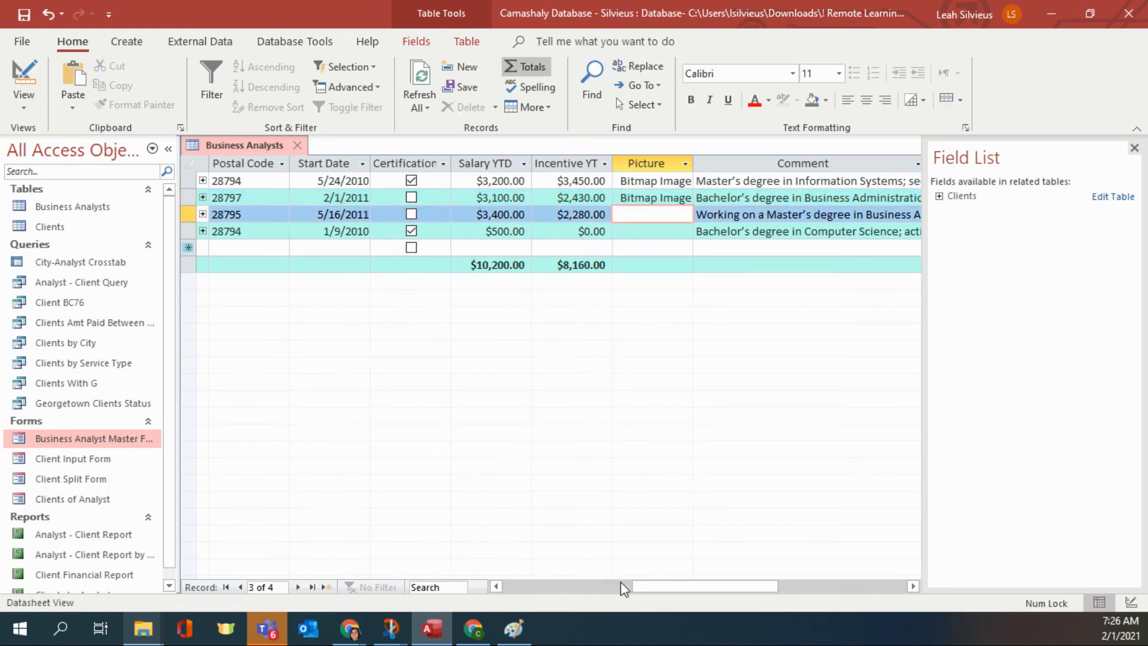
drag(625, 587, 658, 551)
right_click(646, 216)
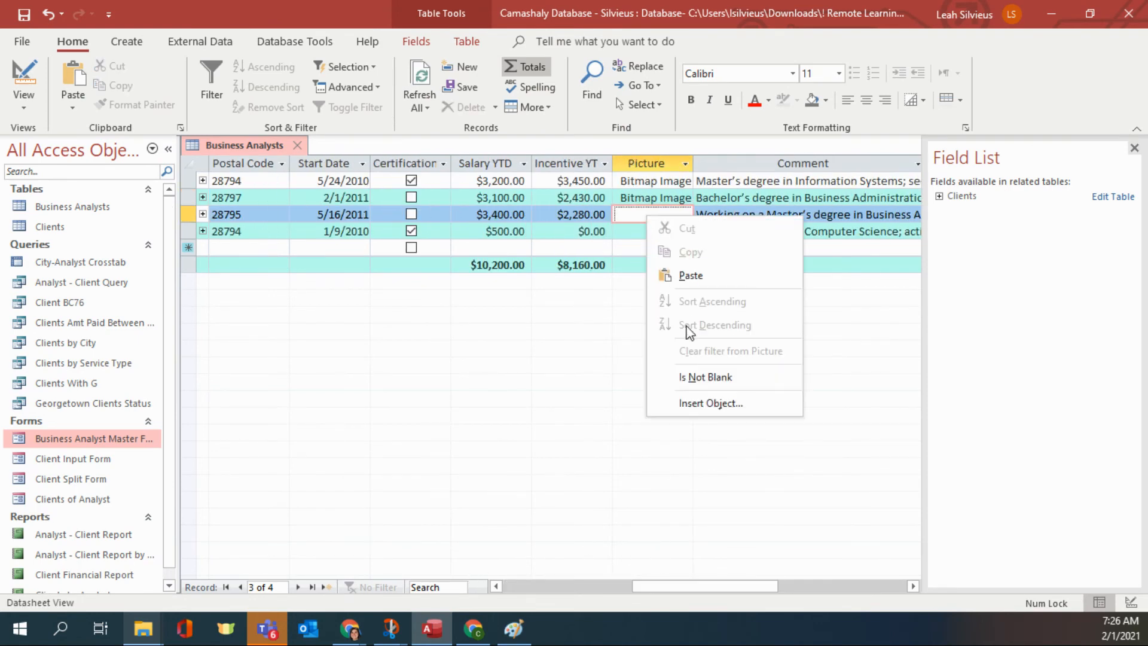
click(699, 405)
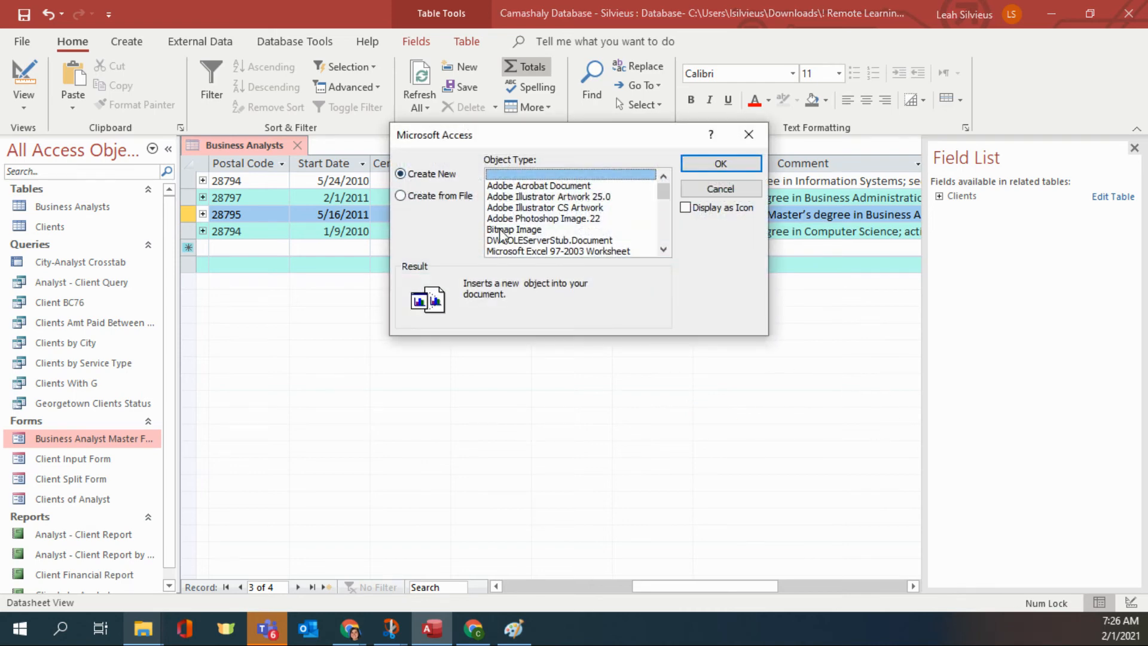
click(505, 230)
click(717, 165)
- Open the BMP portrait of the long-haired woman without glasses from the Business Analyst Pictures folder in Paint
mouse_move(175, 626)
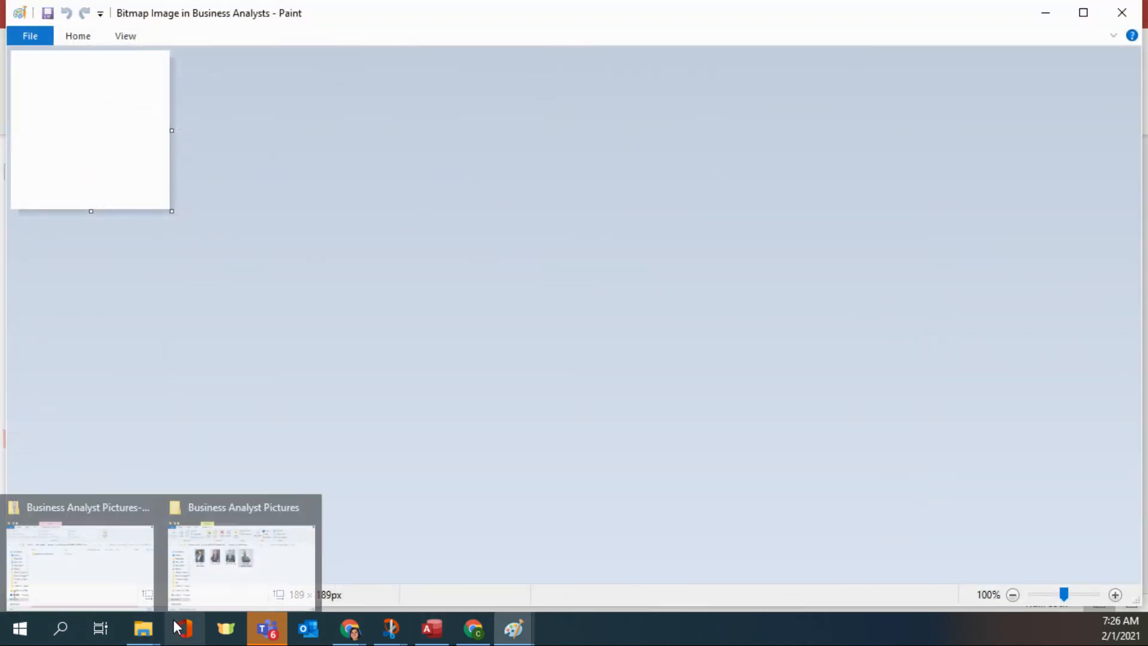
click(241, 574)
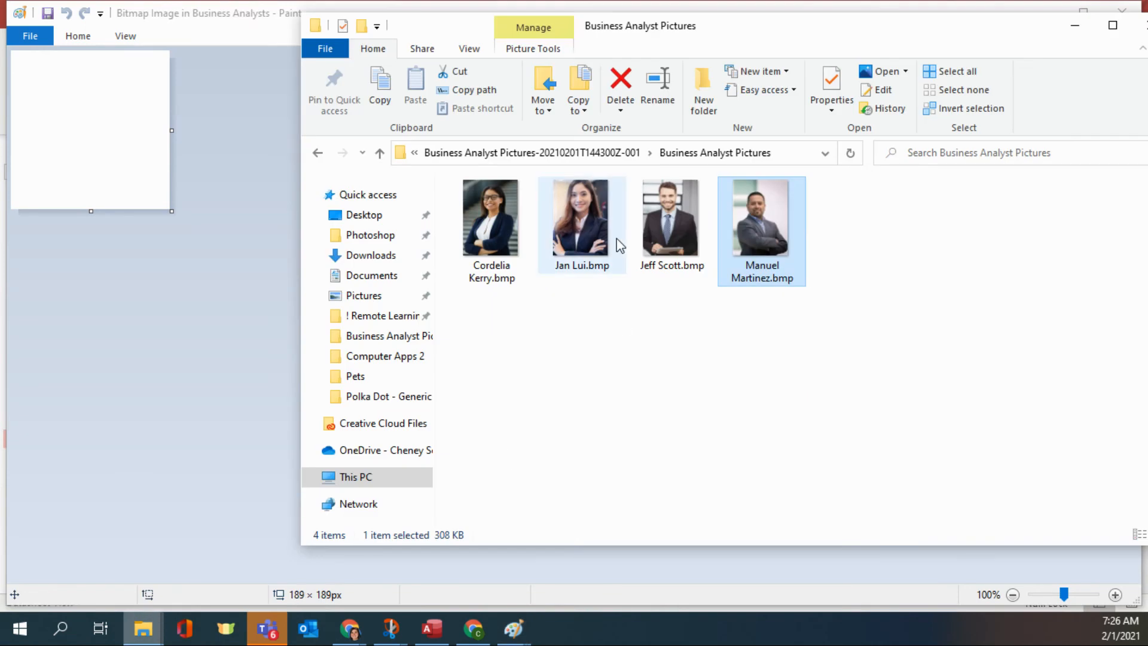
click(583, 245)
right_click(583, 245)
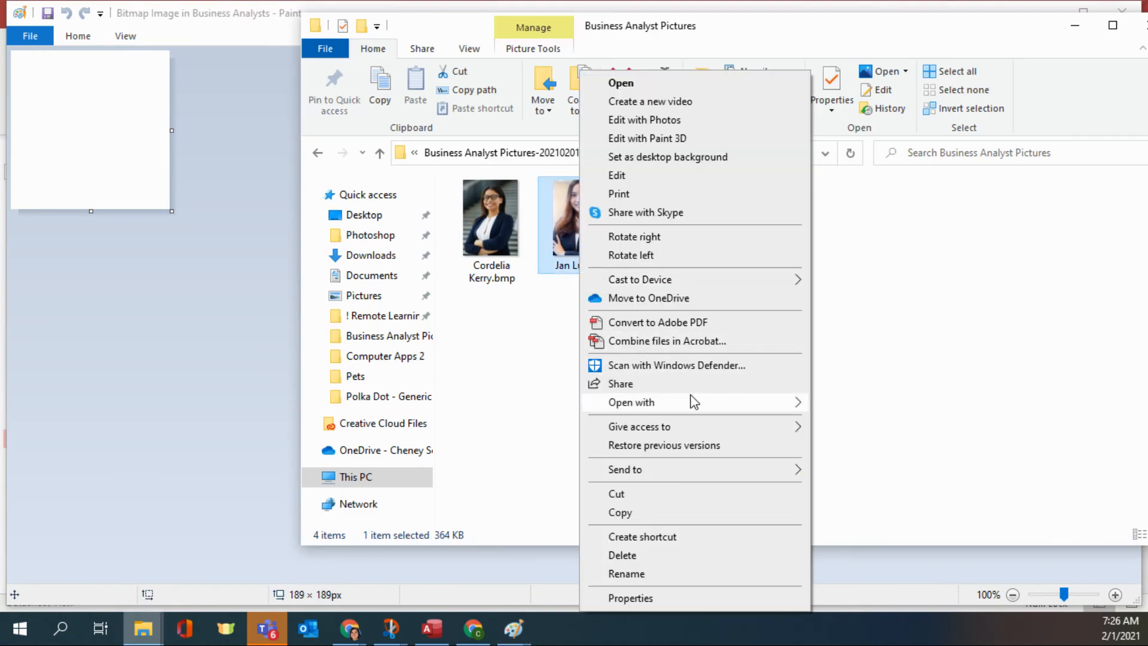
mouse_move(687, 397)
click(843, 441)
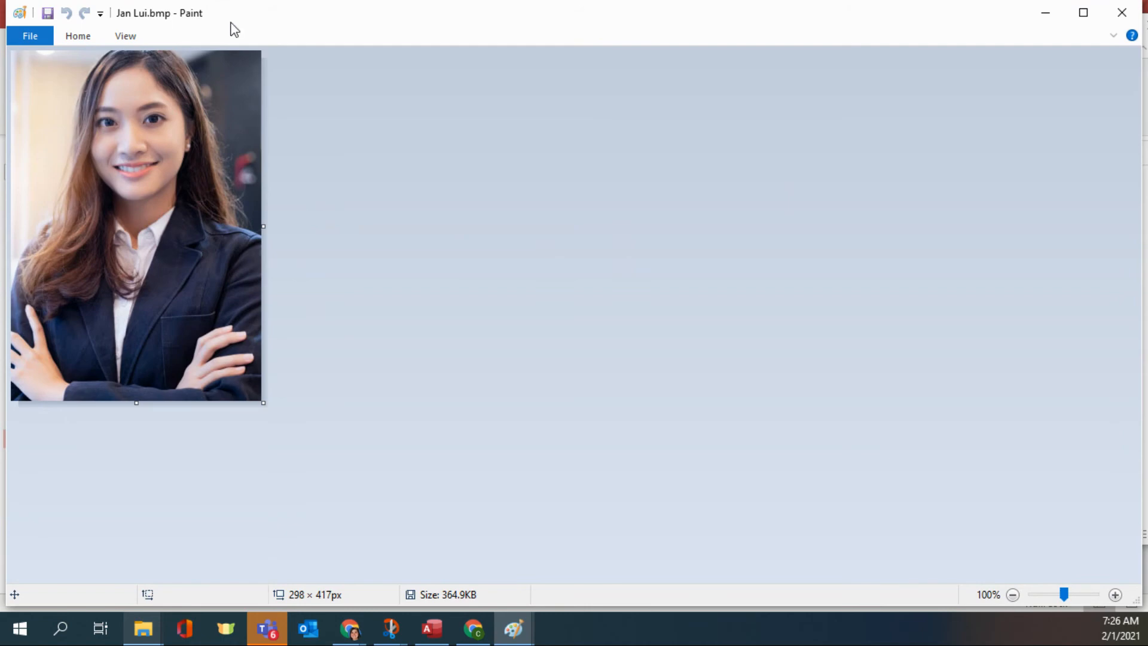
- Select and copy the entire portrait of the long-haired woman, and close its Paint window
click(83, 35)
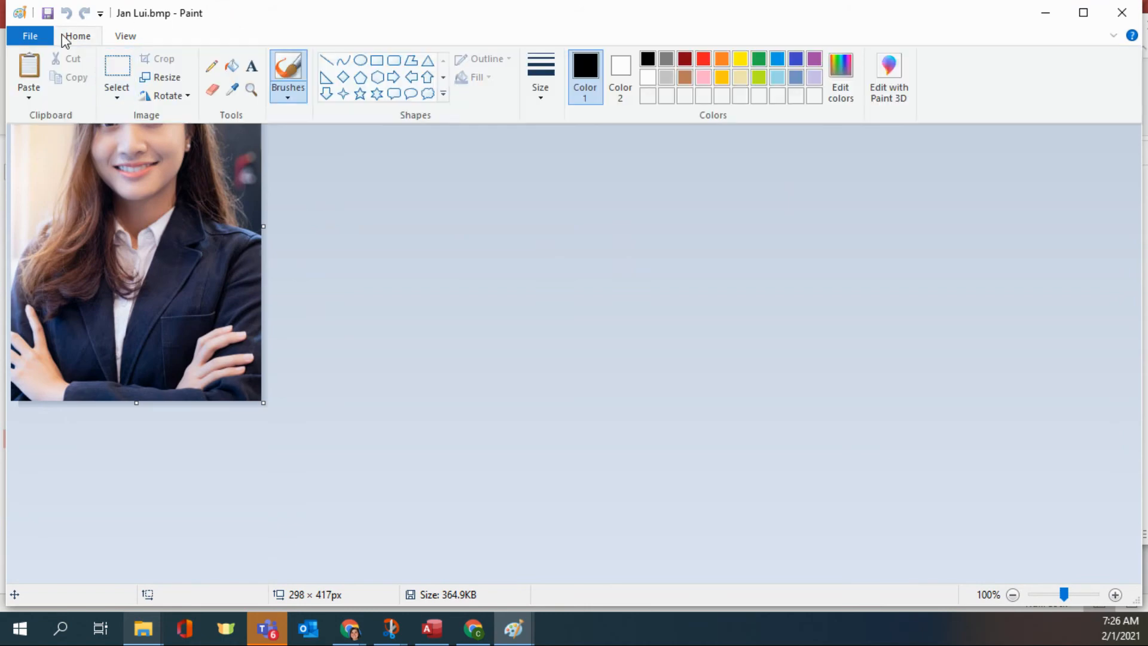
click(534, 315)
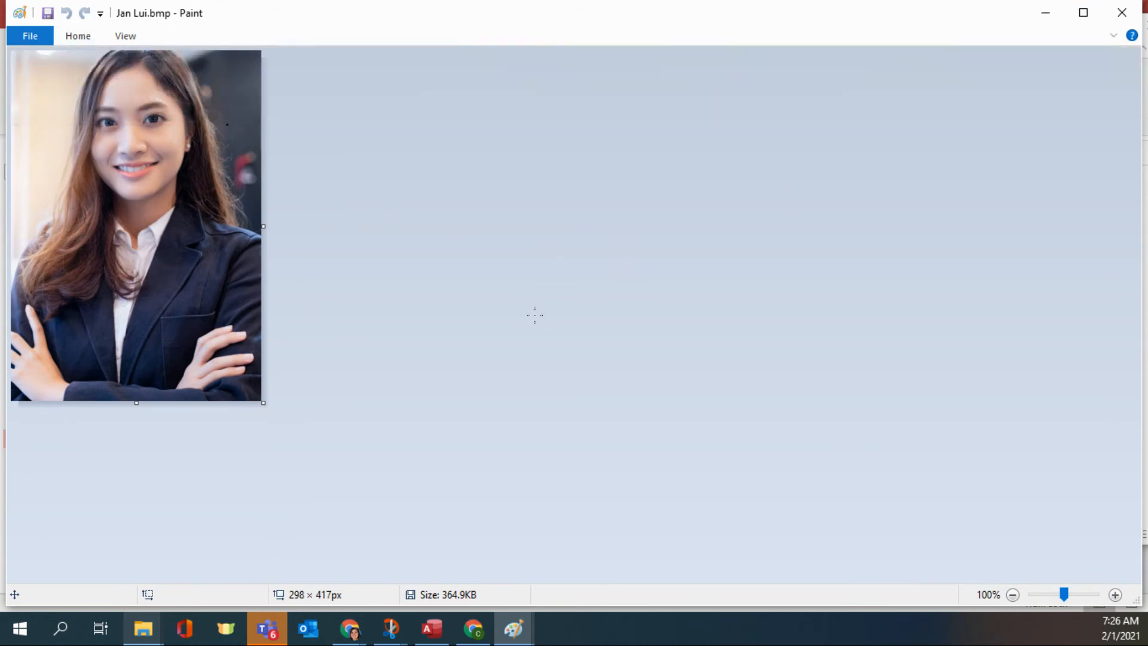
click(78, 36)
click(117, 92)
click(152, 193)
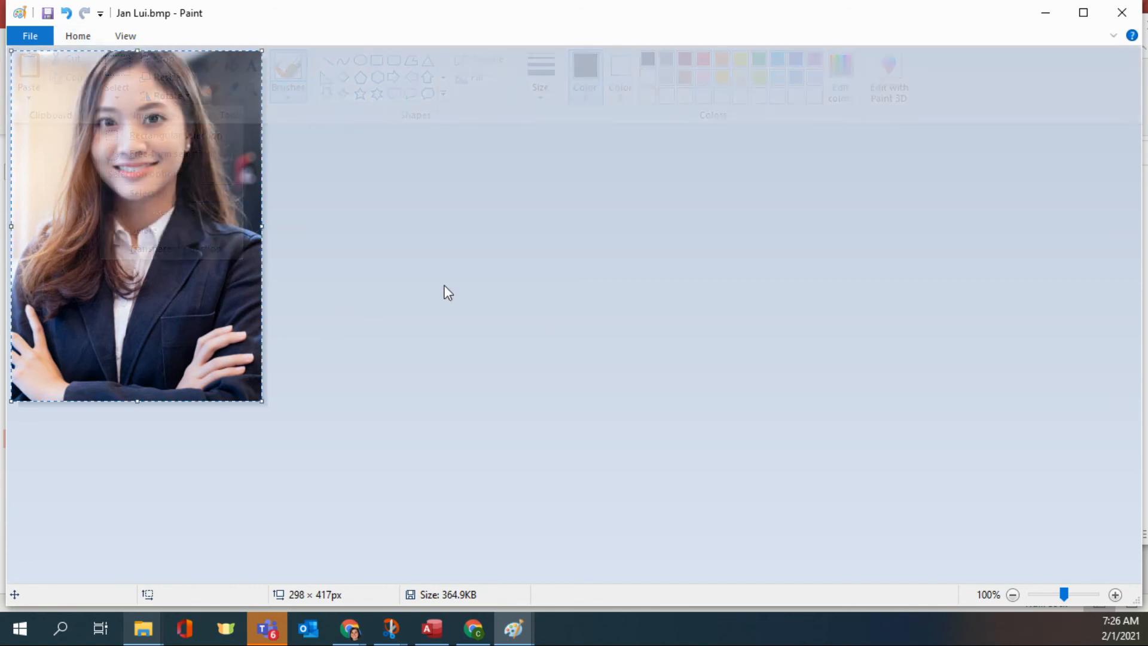
click(1121, 12)
- Paste the woman's portrait into the third record's blank embedded bitmap and close its Paint window to return to Access
click(148, 17)
key(ctrl+v)
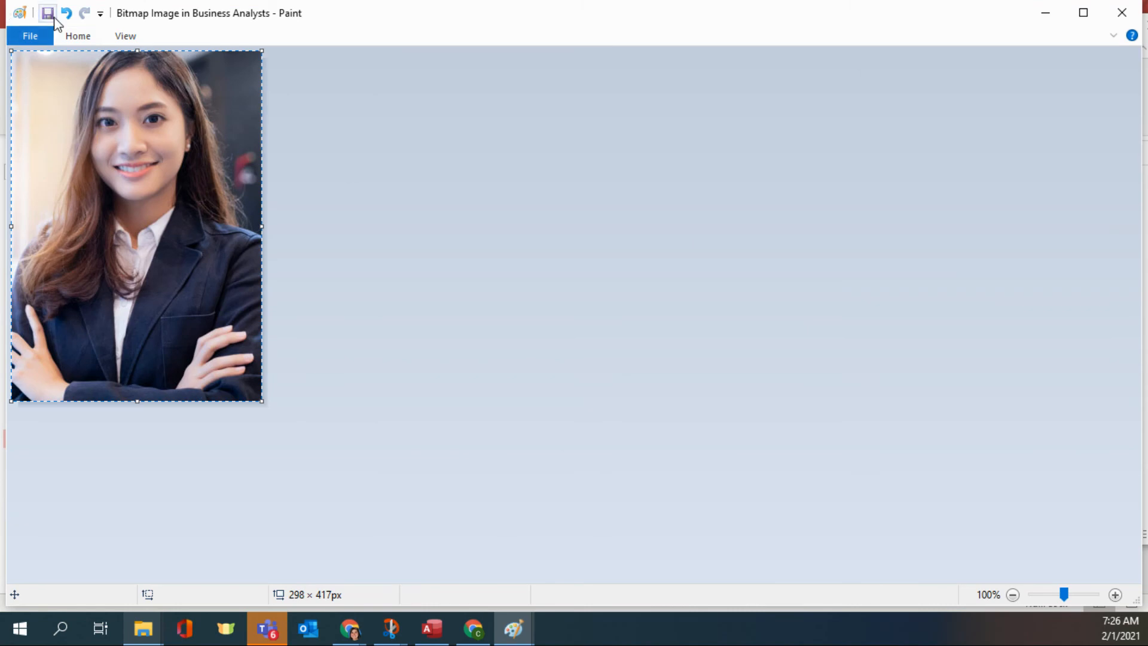
click(1121, 20)
click(270, 353)
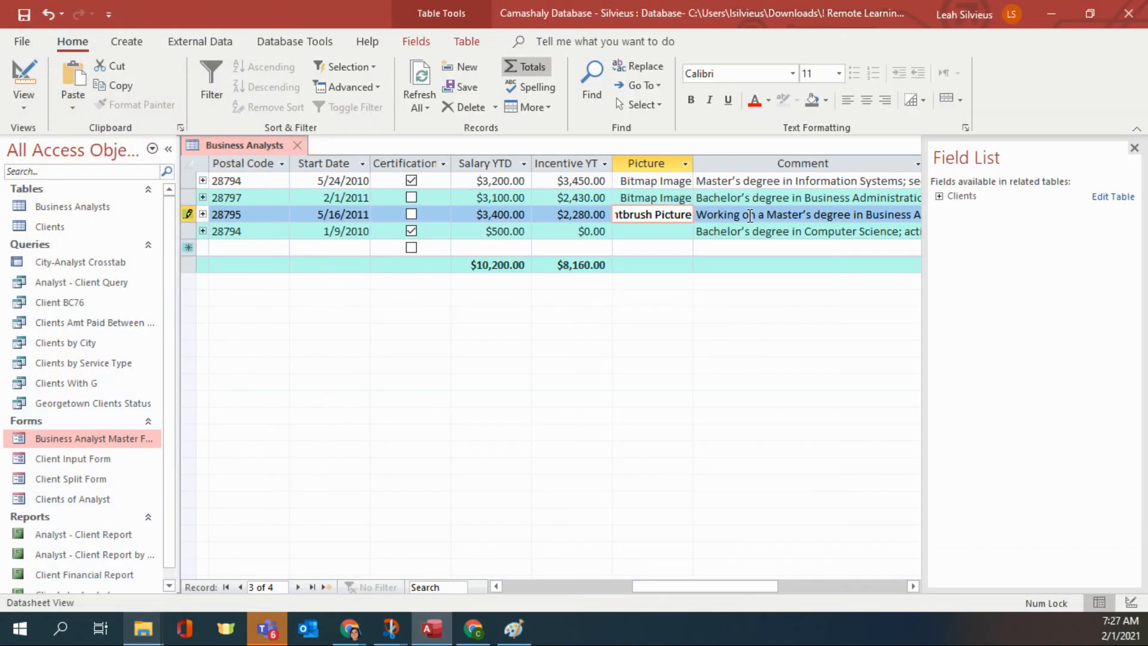
- Insert a new Bitmap Image object in the Picture field of the fourth Business Analysts record
right_click(660, 237)
click(641, 230)
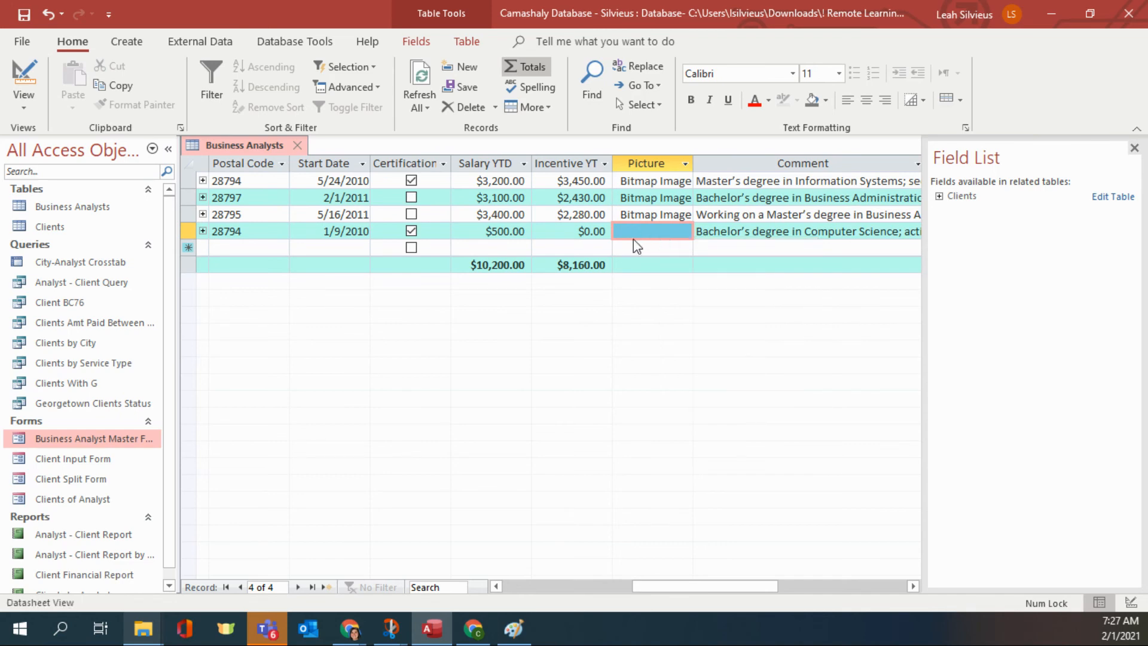
click(648, 258)
click(648, 235)
right_click(650, 232)
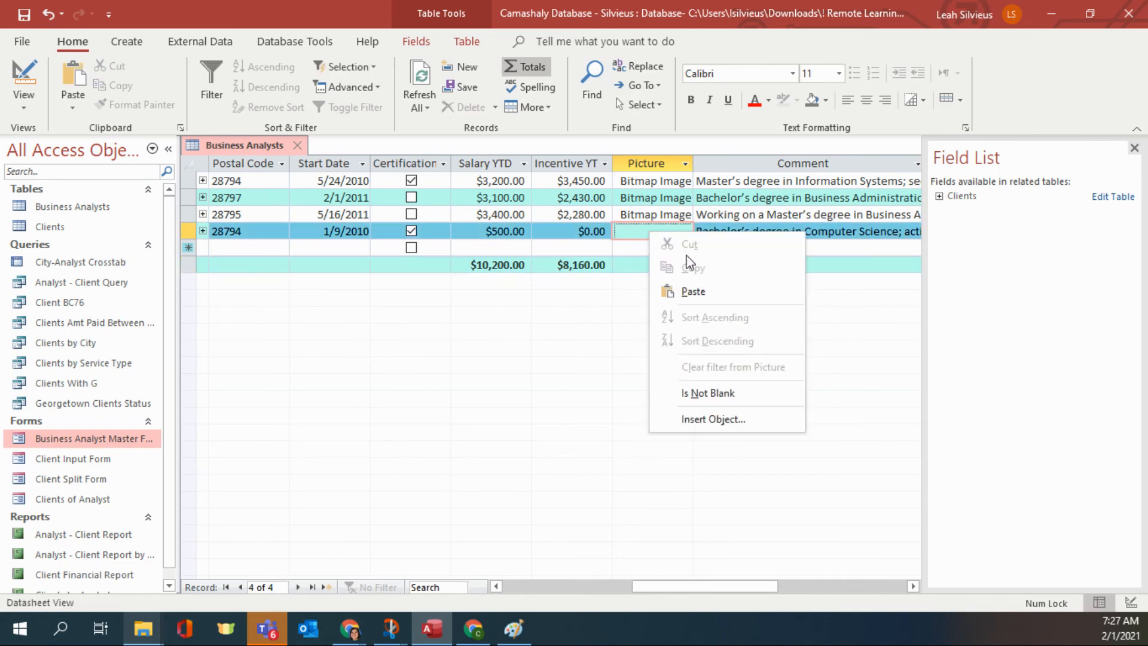
click(691, 426)
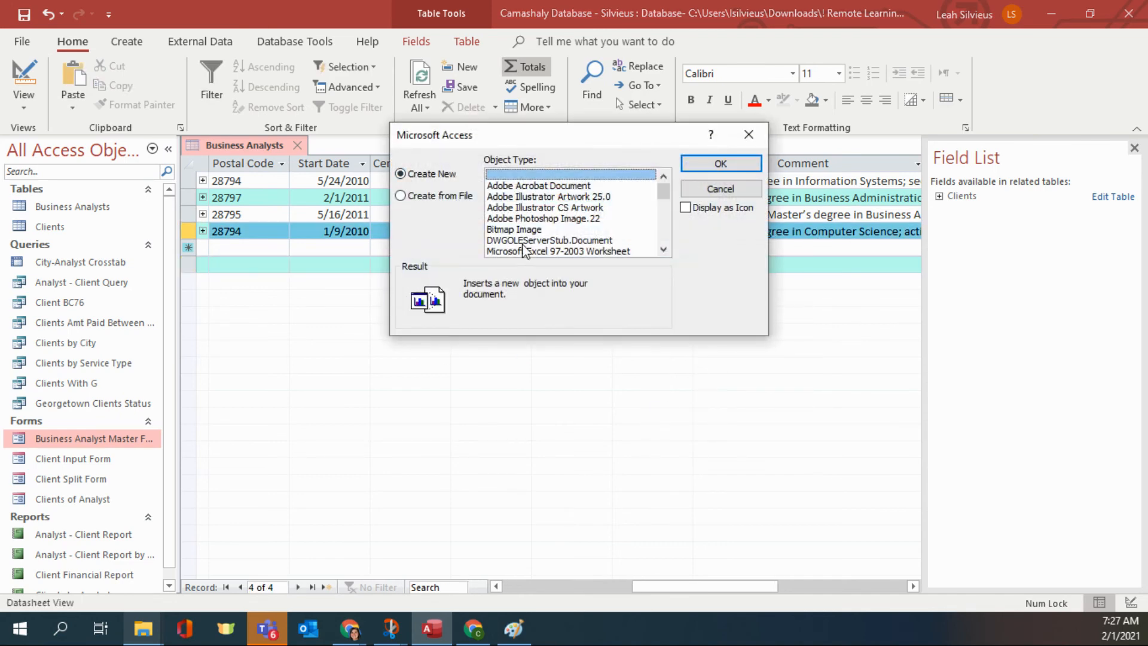
click(532, 219)
click(558, 238)
click(569, 228)
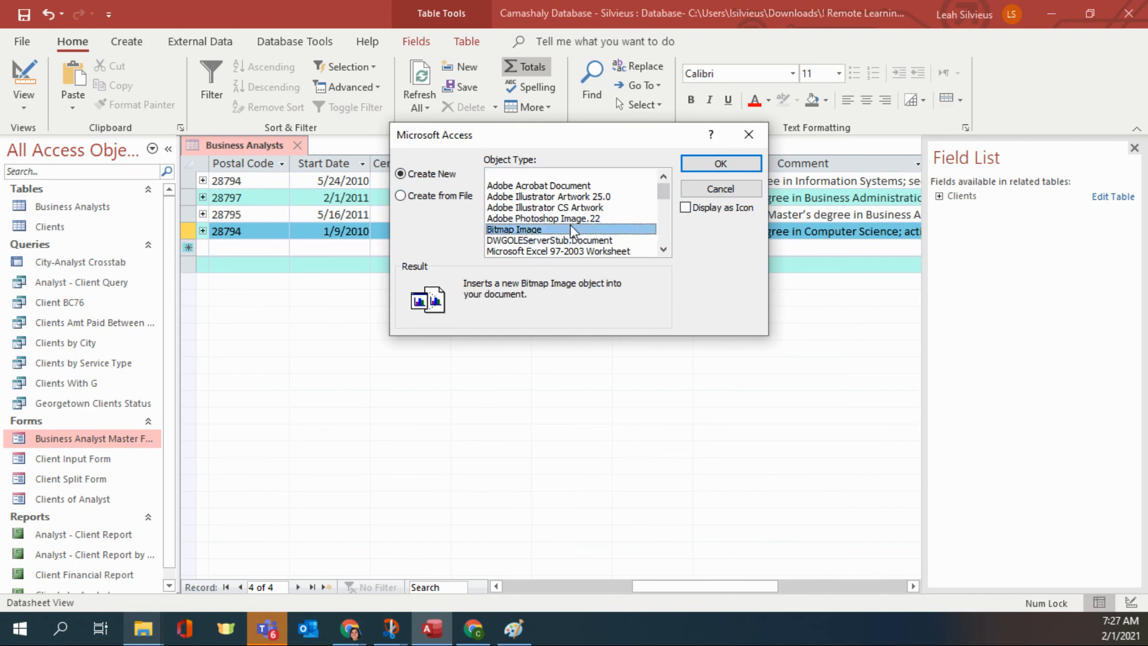
click(722, 164)
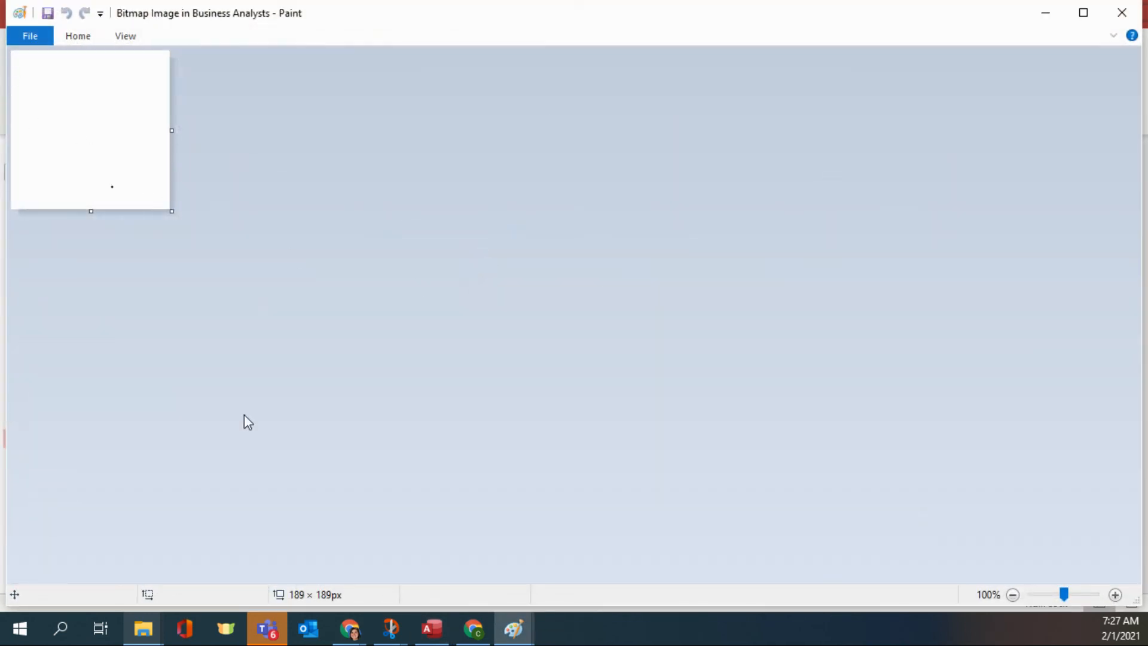
- Open the BMP portrait of the man with the striped tie from the Business Analyst Pictures folder in Paint
click(143, 628)
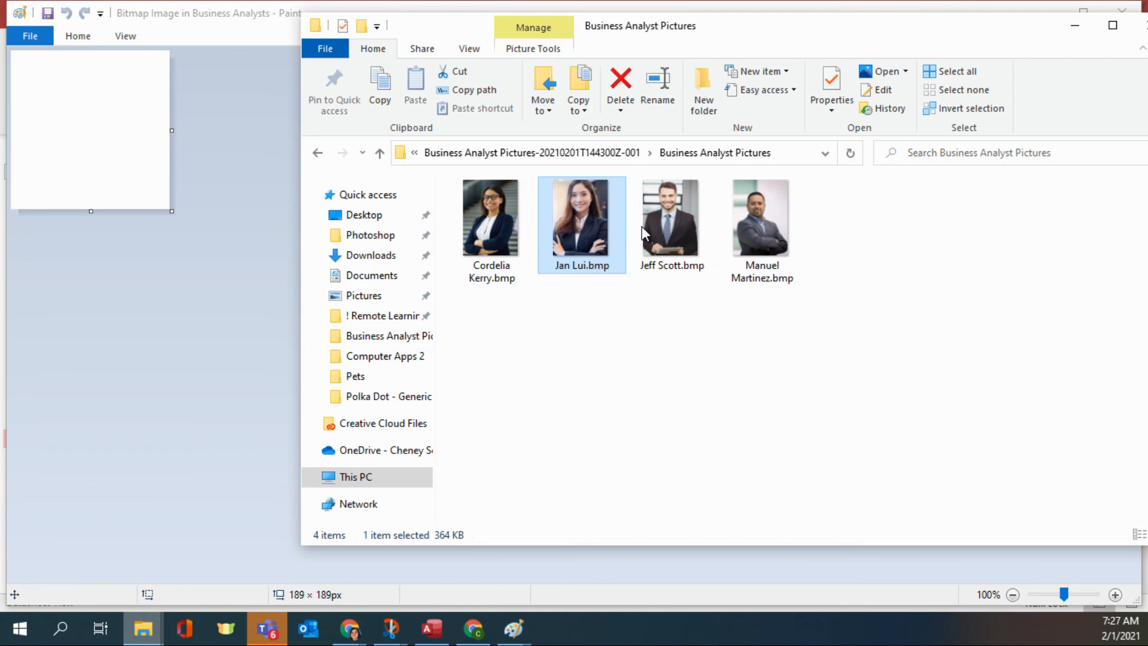
click(683, 254)
right_click(683, 255)
mouse_move(769, 404)
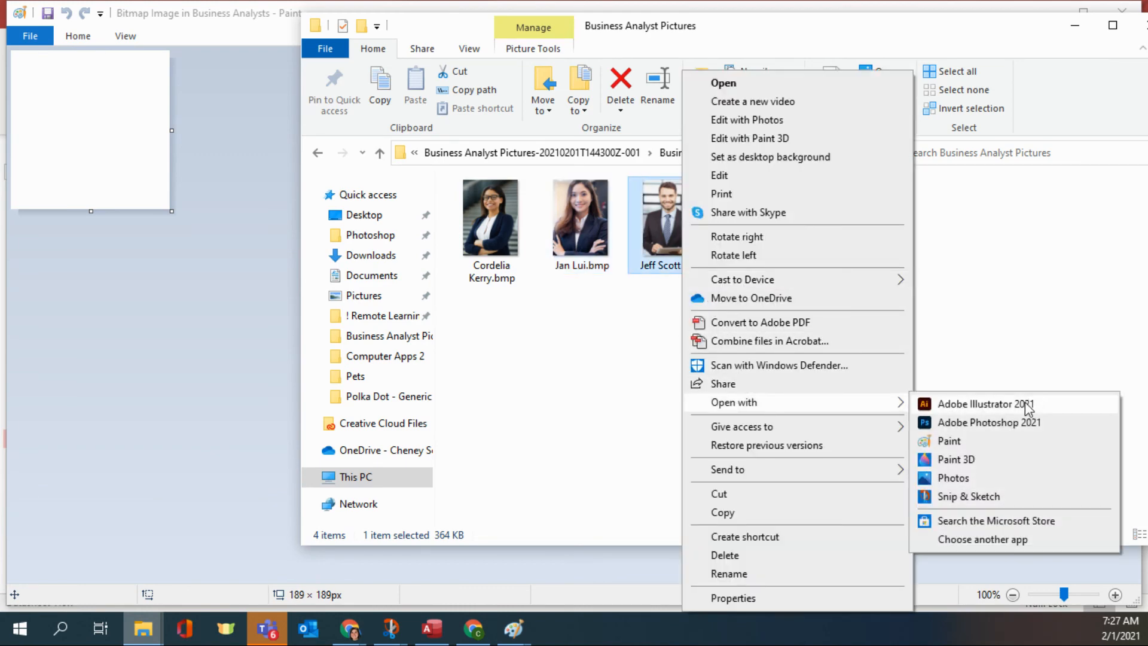
click(1002, 438)
- Copy the entire portrait of the man with the striped tie and close its Paint window
key(ctrl+a)
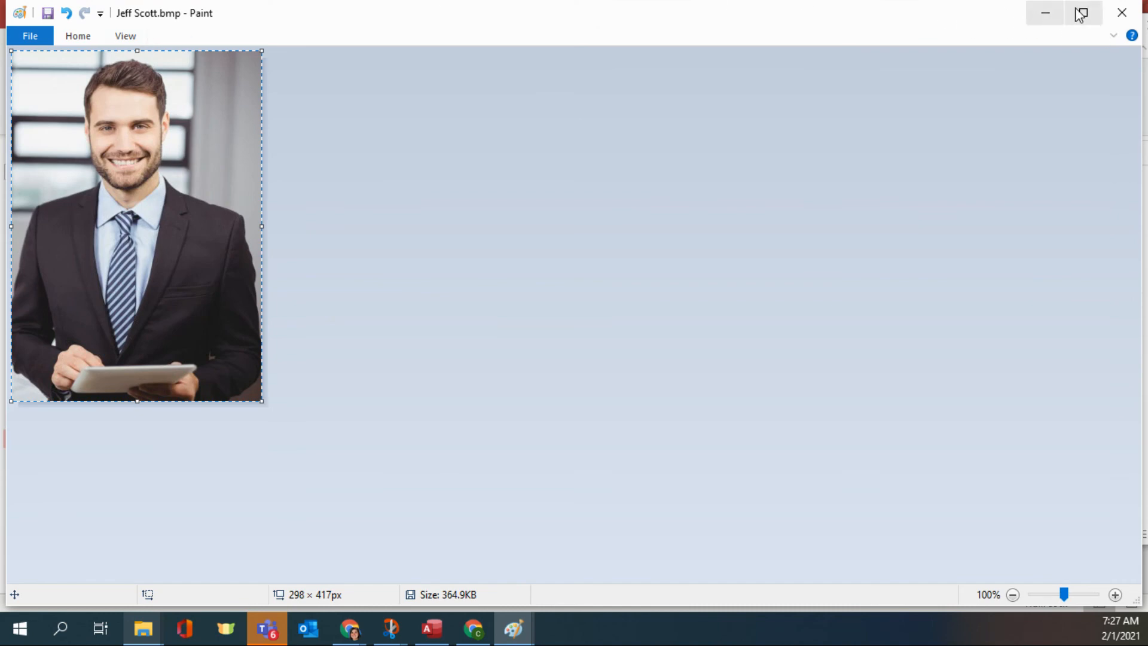
key(ctrl+c)
click(1122, 12)
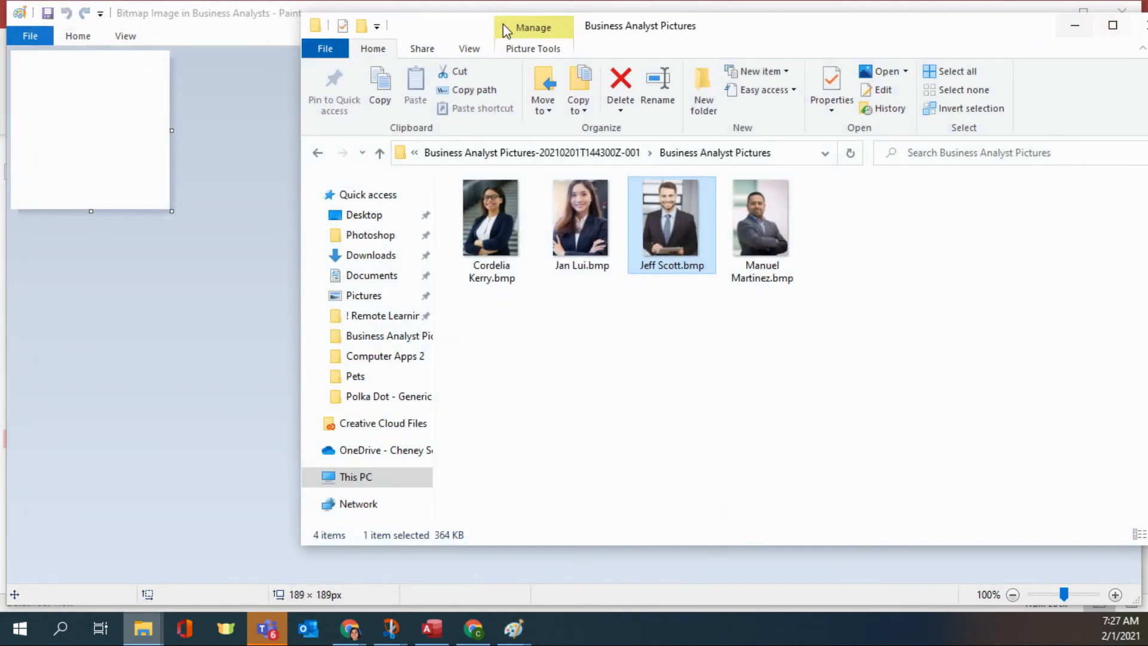
- Paste the portrait of the man with the striped tie into the fourth record's blank bitmap, return to Access, and save the record
click(232, 13)
key(ctrl+v)
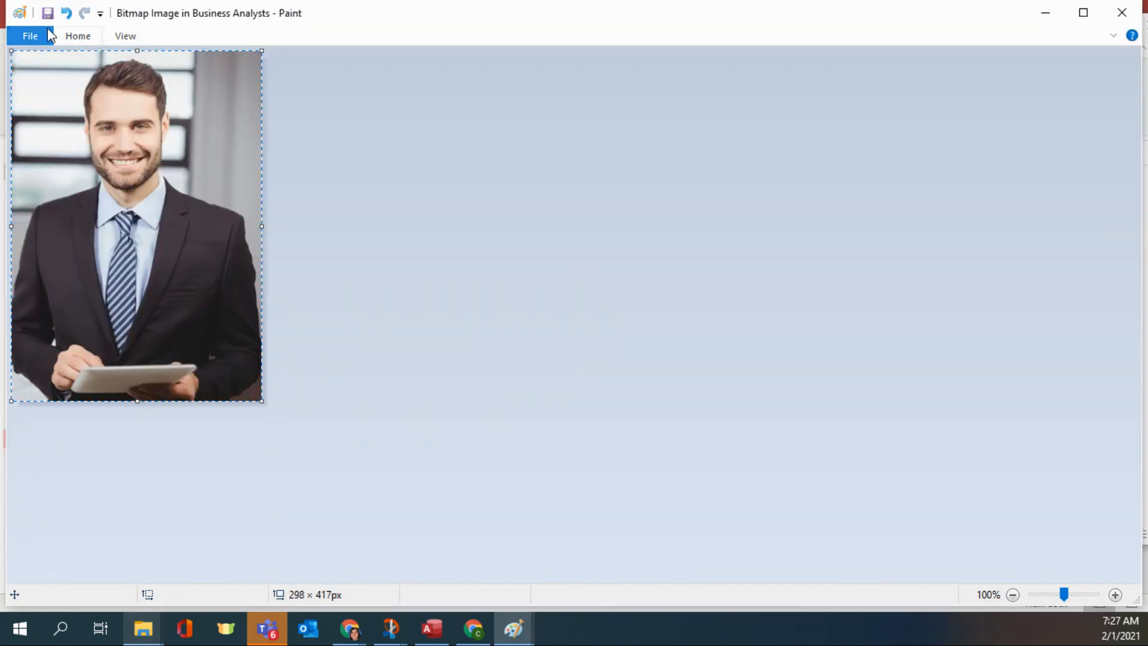
click(1122, 12)
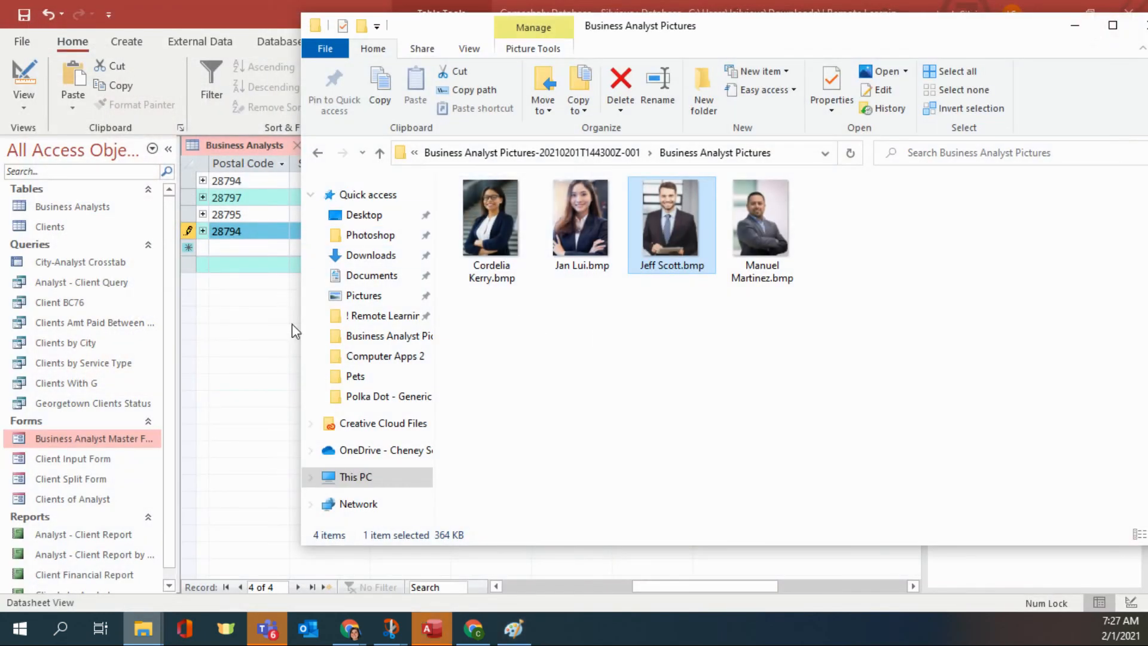
click(278, 351)
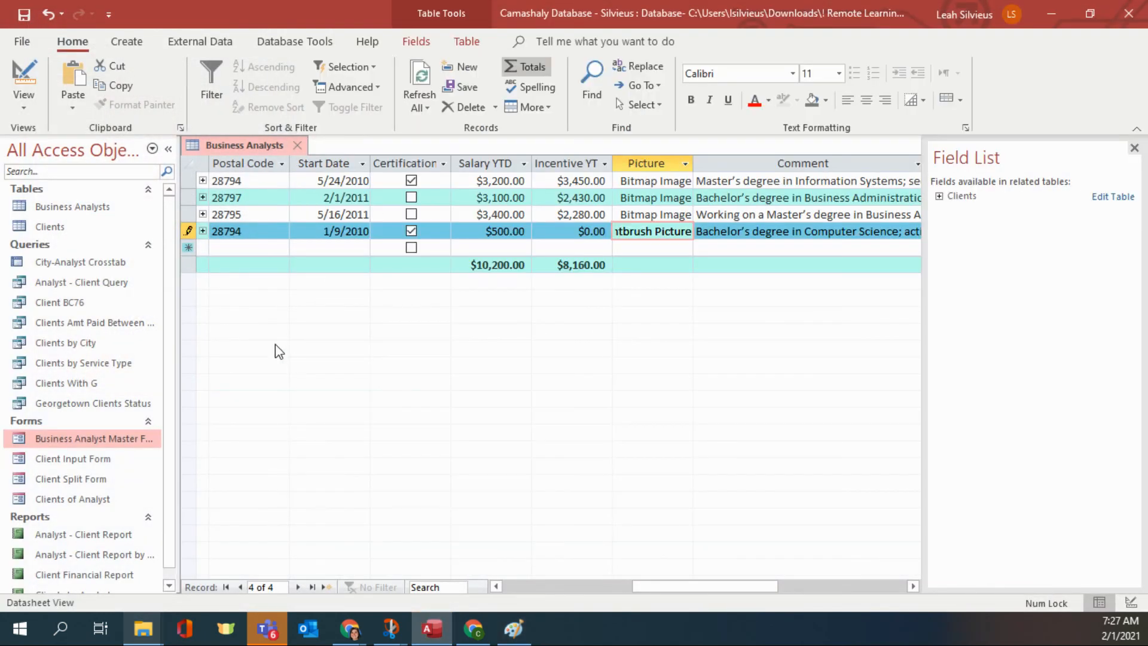
click(24, 13)
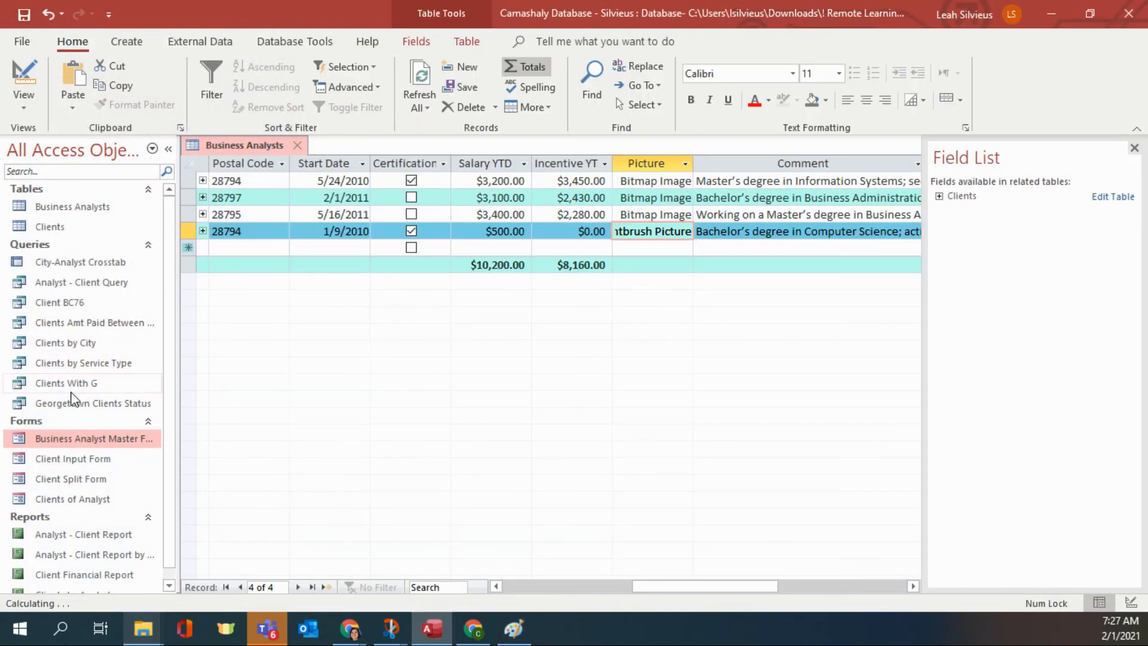
- Open the Business Analyst Master Form and browse through all four records to check each analyst's picture
double_click(59, 441)
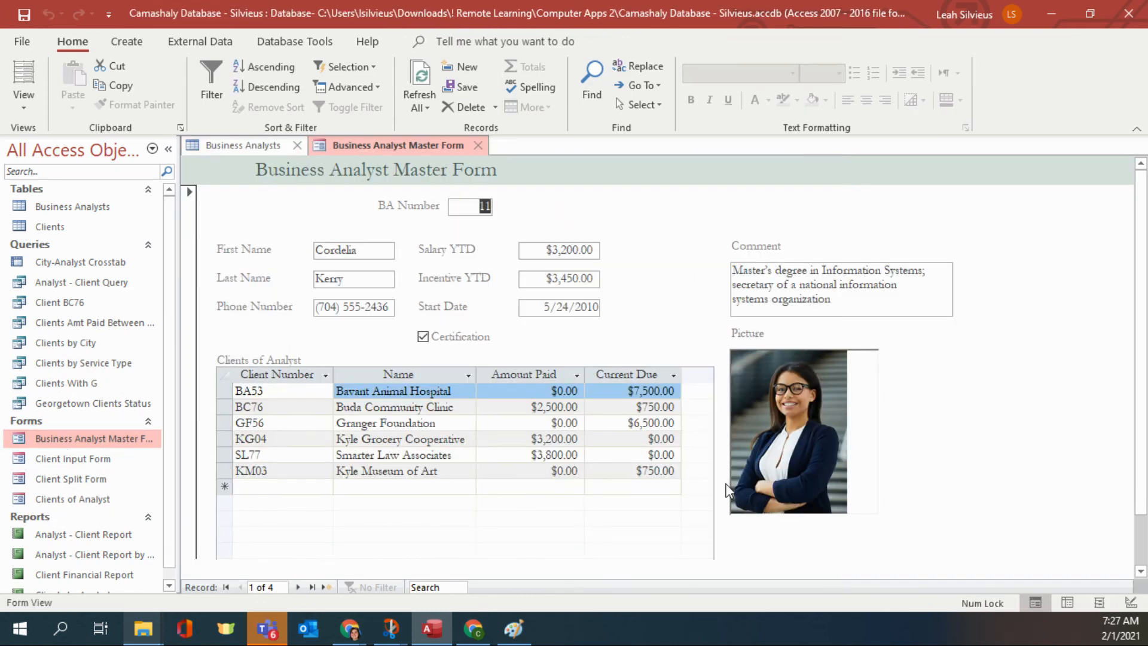
click(298, 587)
click(297, 587)
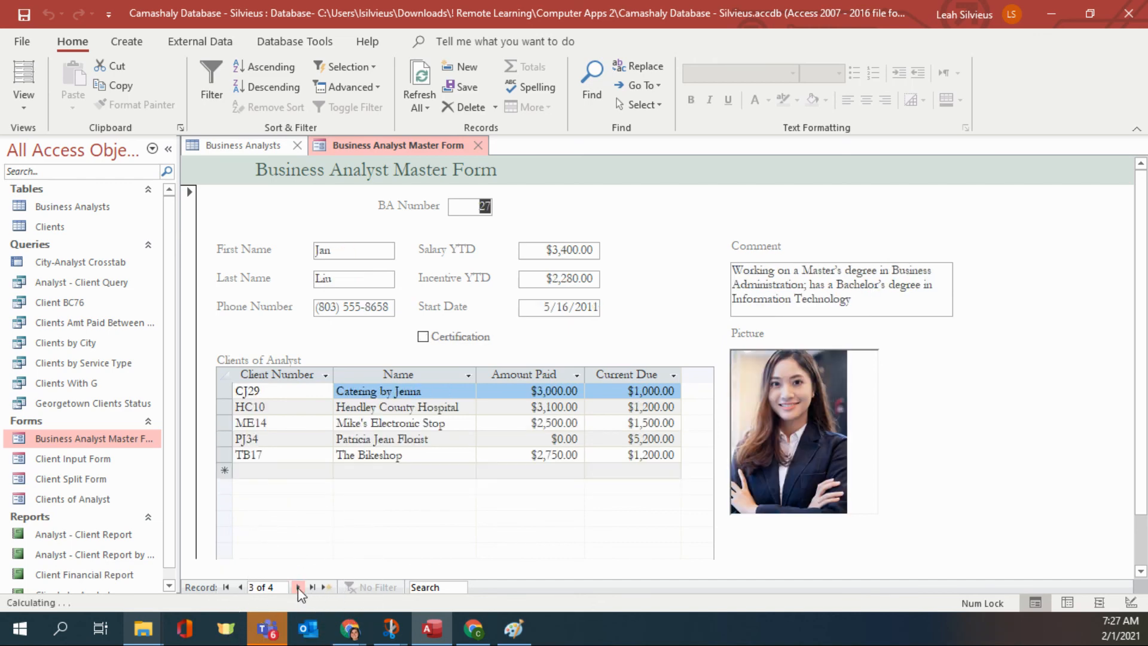
click(298, 587)
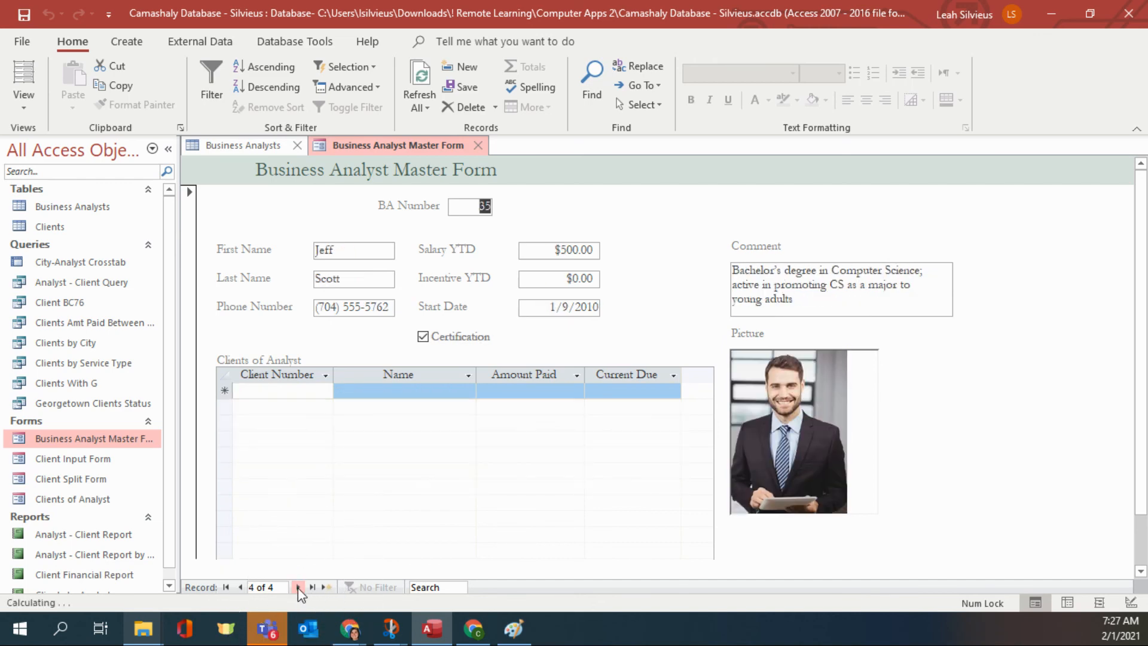
click(242, 587)
click(241, 588)
click(241, 587)
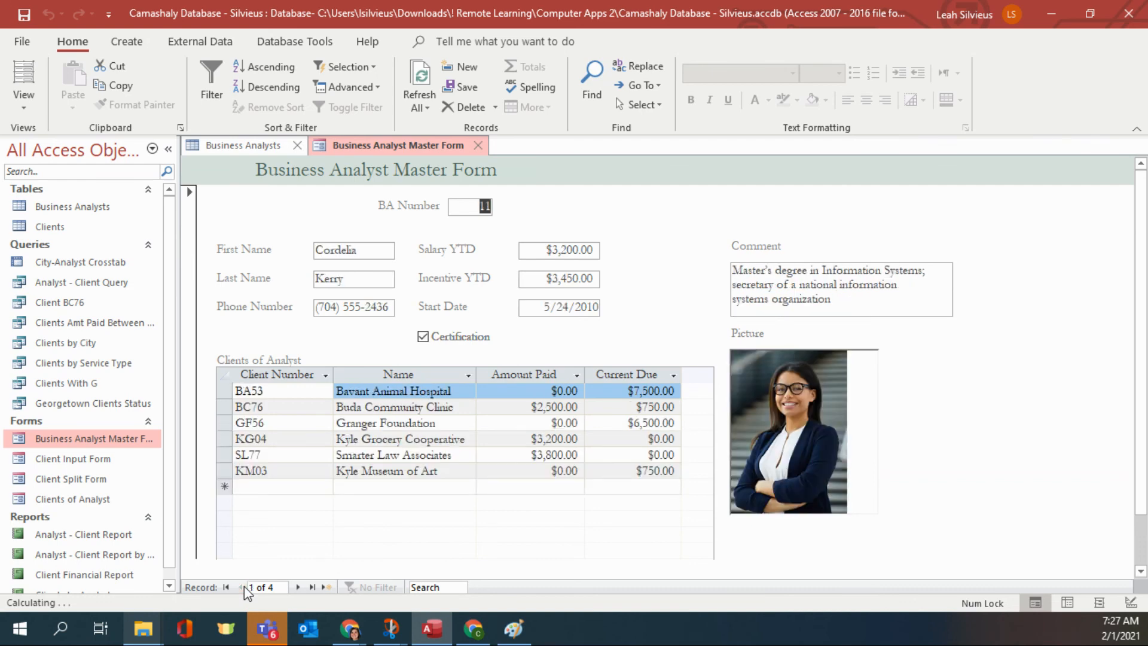
click(298, 588)
click(298, 588)
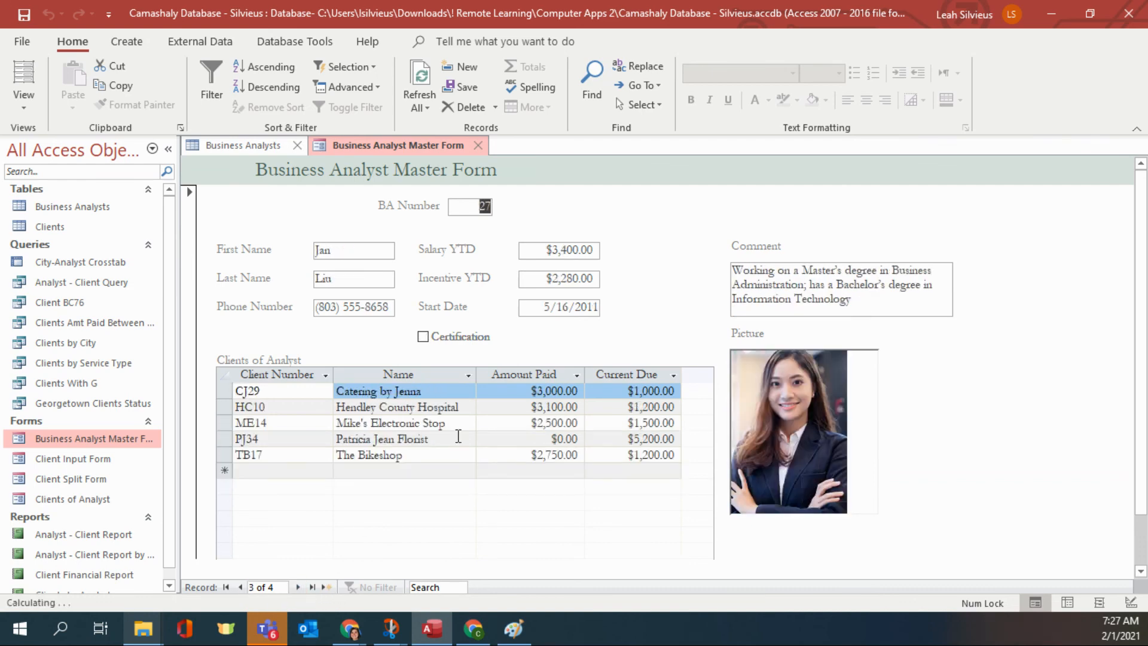
- Delete the extra trailing content after "experience" in the second record's Comment and go back to the first record
click(240, 587)
drag(830, 304, 952, 456)
key(BackSpace)
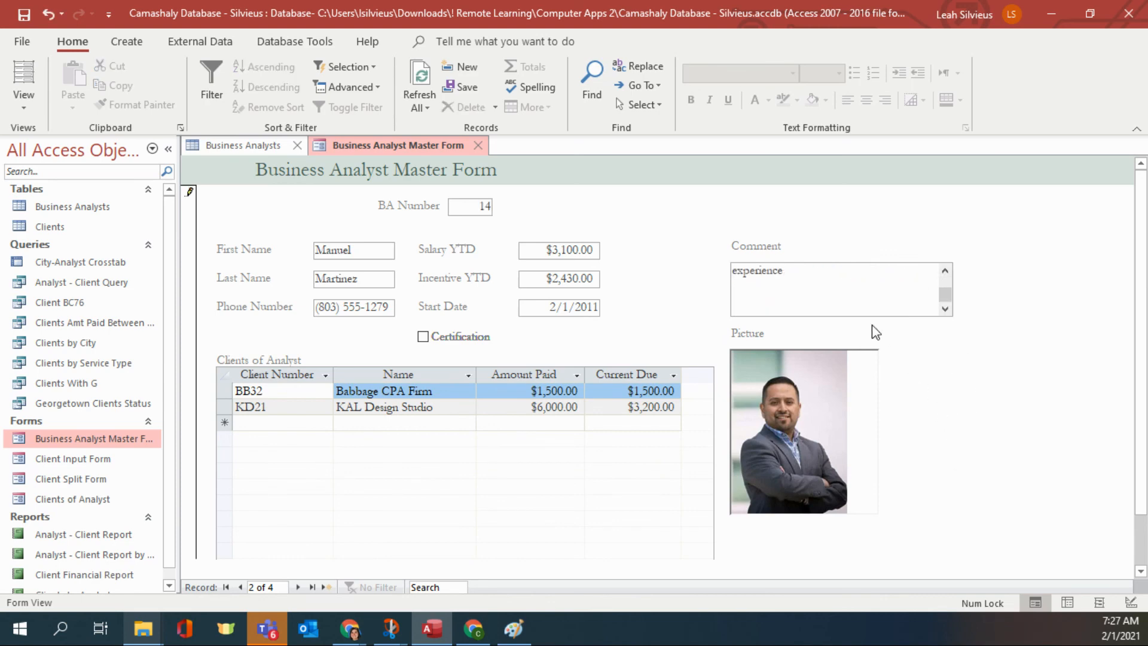
scroll(919, 313, up, 1)
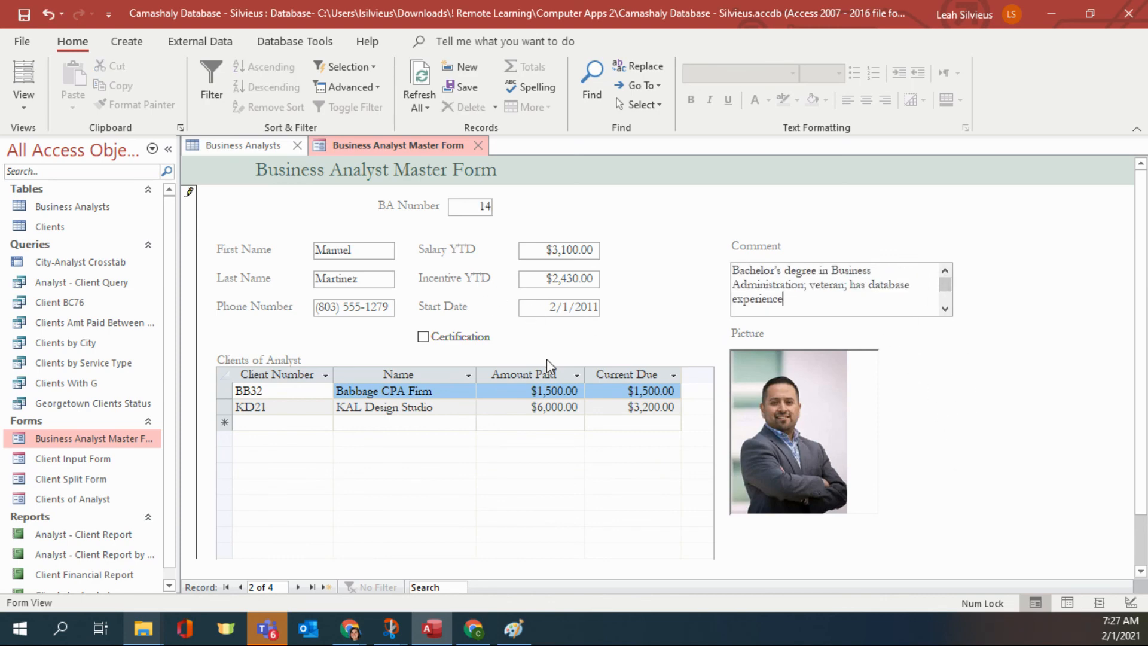
click(241, 587)
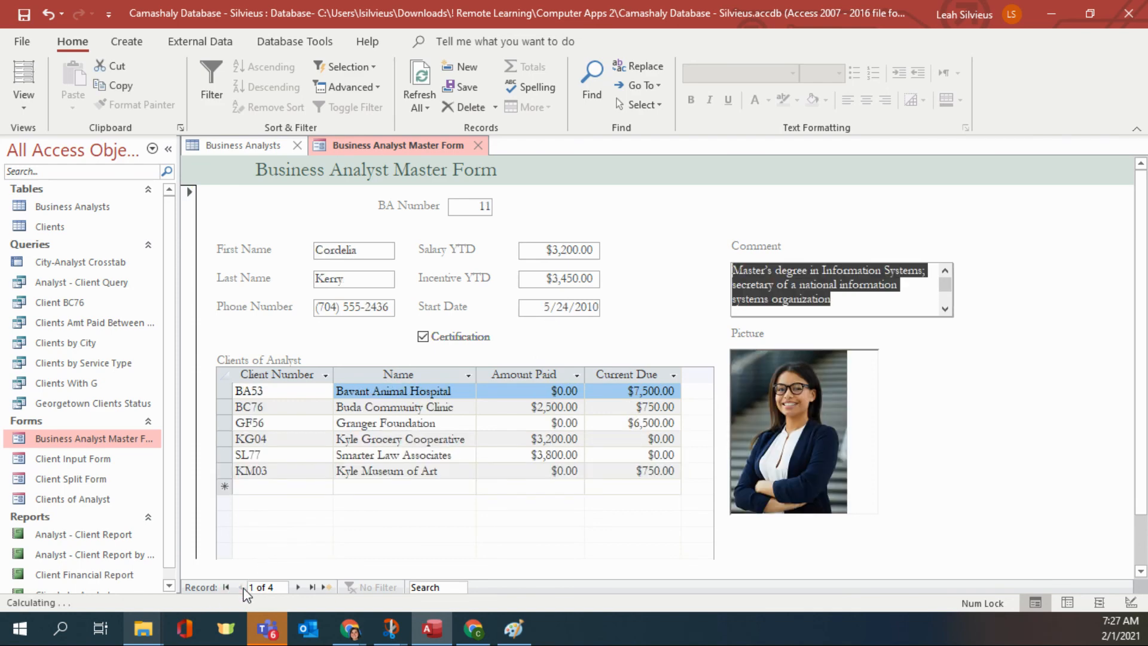